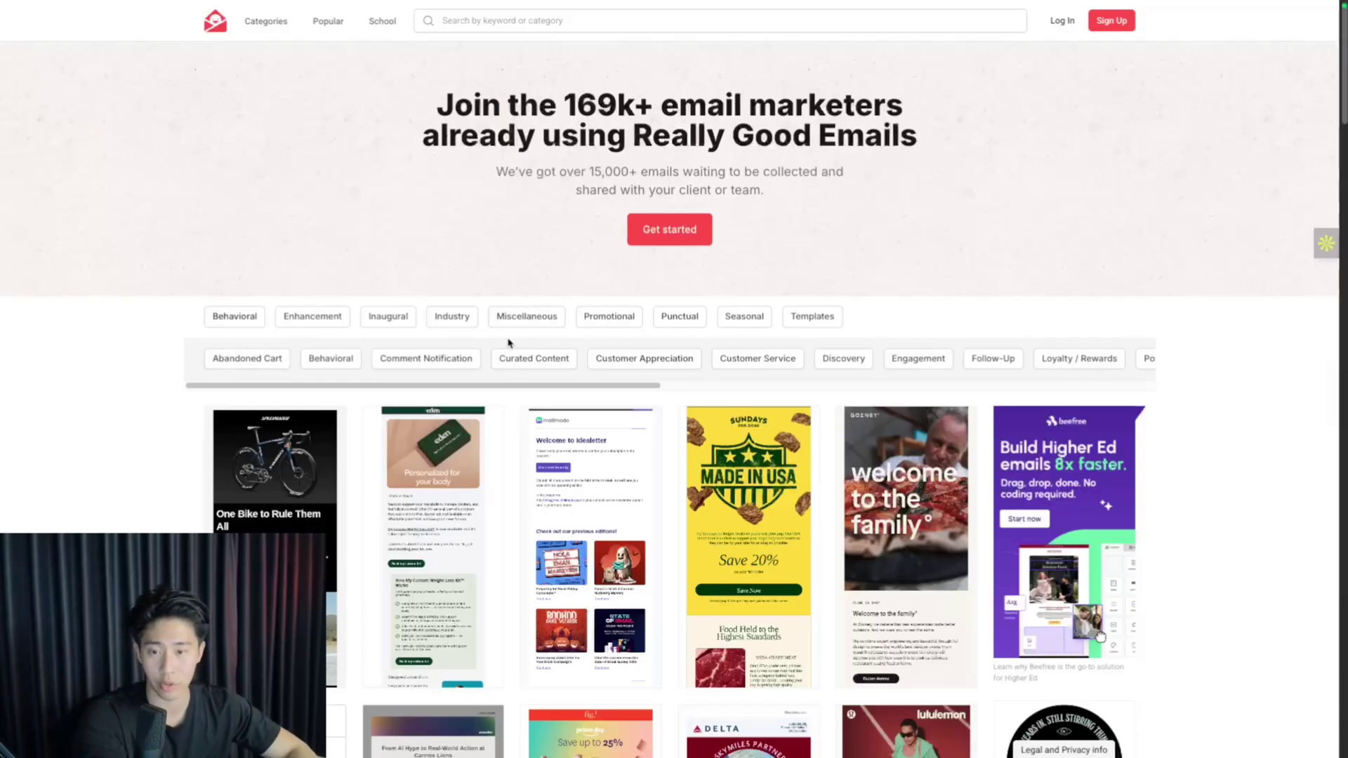
Browse the Really Good Emails gallery for email design inspiration.
{"action": "scroll", "coordinate": [1089, 334], "scroll_direction": "down", "scroll_amount": 3}
{"action": "scroll", "coordinate": [1210, 411], "scroll_direction": "down", "scroll_amount": 4}
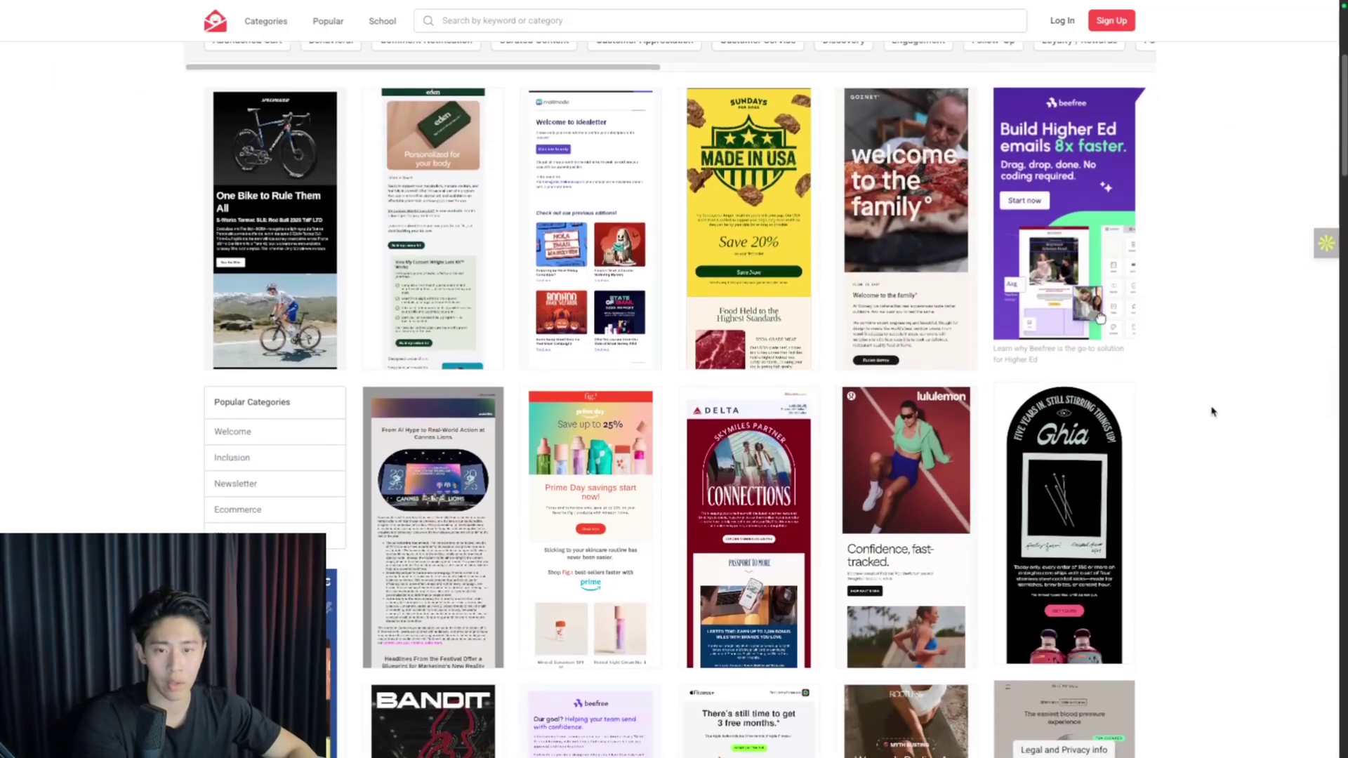
{"action": "scroll", "coordinate": [1210, 411], "scroll_direction": "down", "scroll_amount": 1}
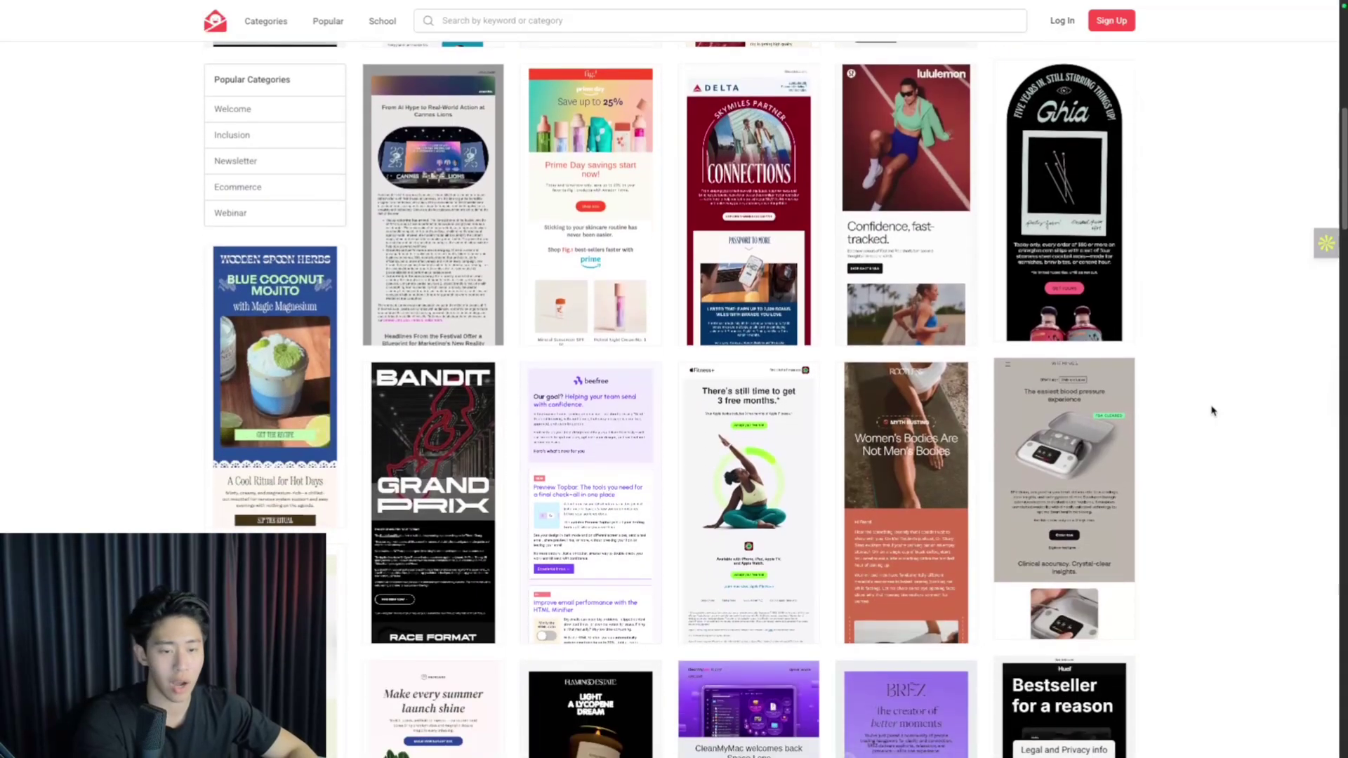
{"action": "scroll", "coordinate": [1210, 411], "scroll_direction": "down", "scroll_amount": 1}
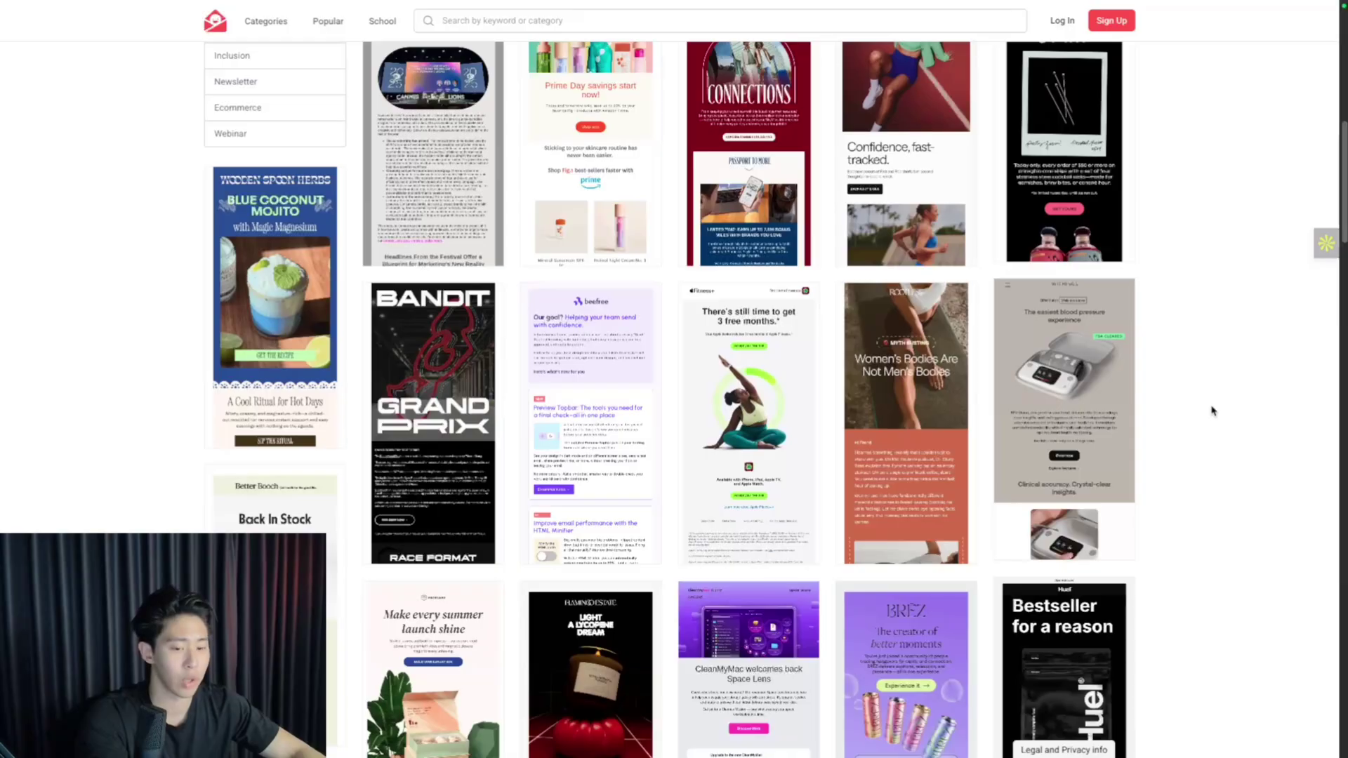
{"action": "scroll", "coordinate": [1210, 411], "scroll_direction": "down", "scroll_amount": 2}
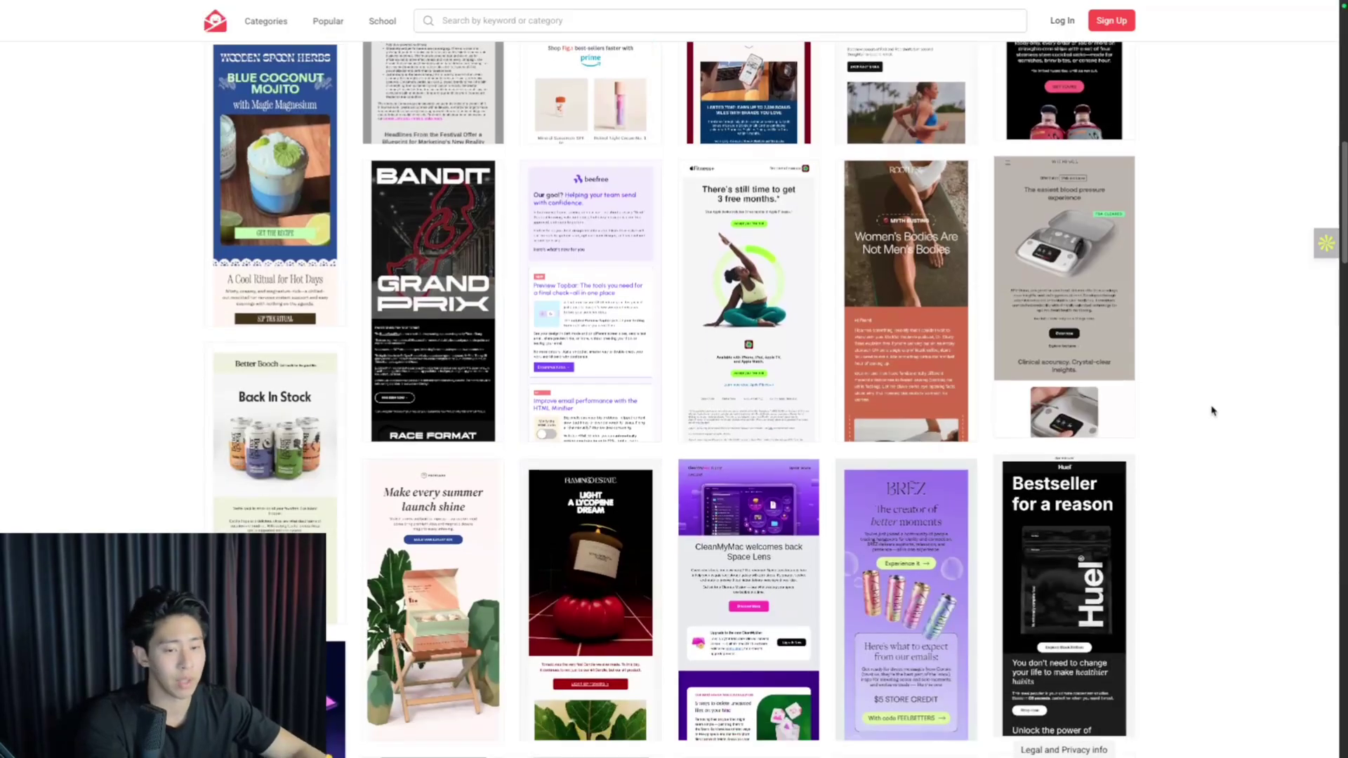
{"action": "scroll", "coordinate": [1210, 412], "scroll_direction": "down", "scroll_amount": 3}
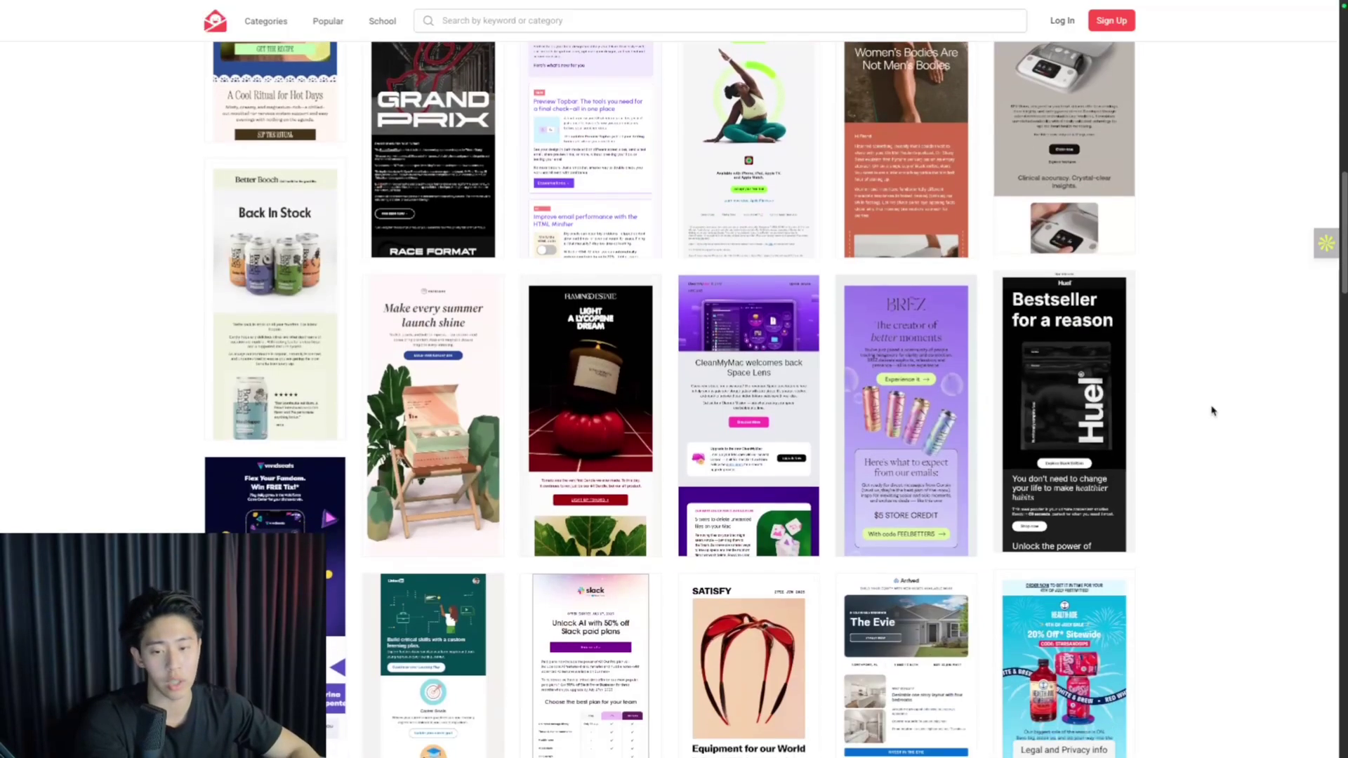
{"action": "scroll", "coordinate": [1074, 597], "scroll_direction": "down", "scroll_amount": 3}
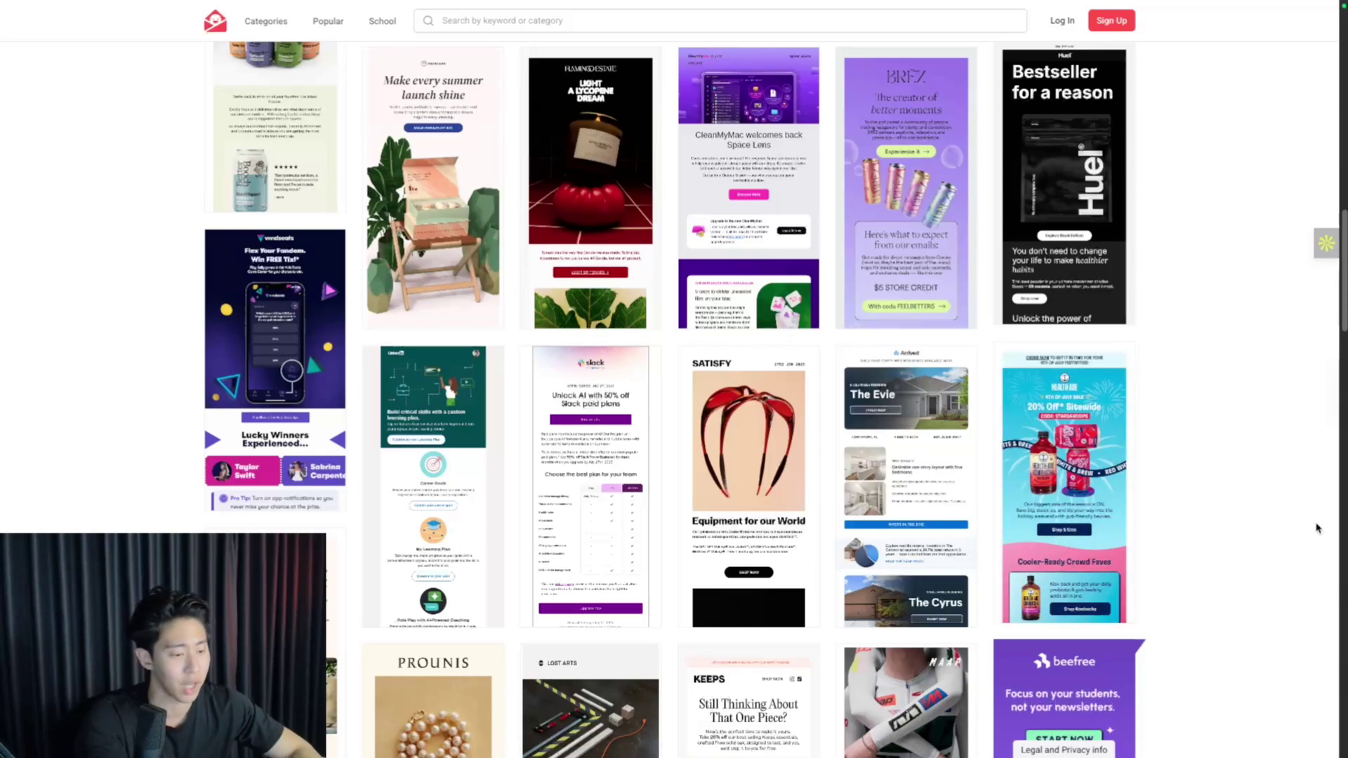
{"action": "scroll", "coordinate": [1317, 528], "scroll_direction": "down", "scroll_amount": 1}
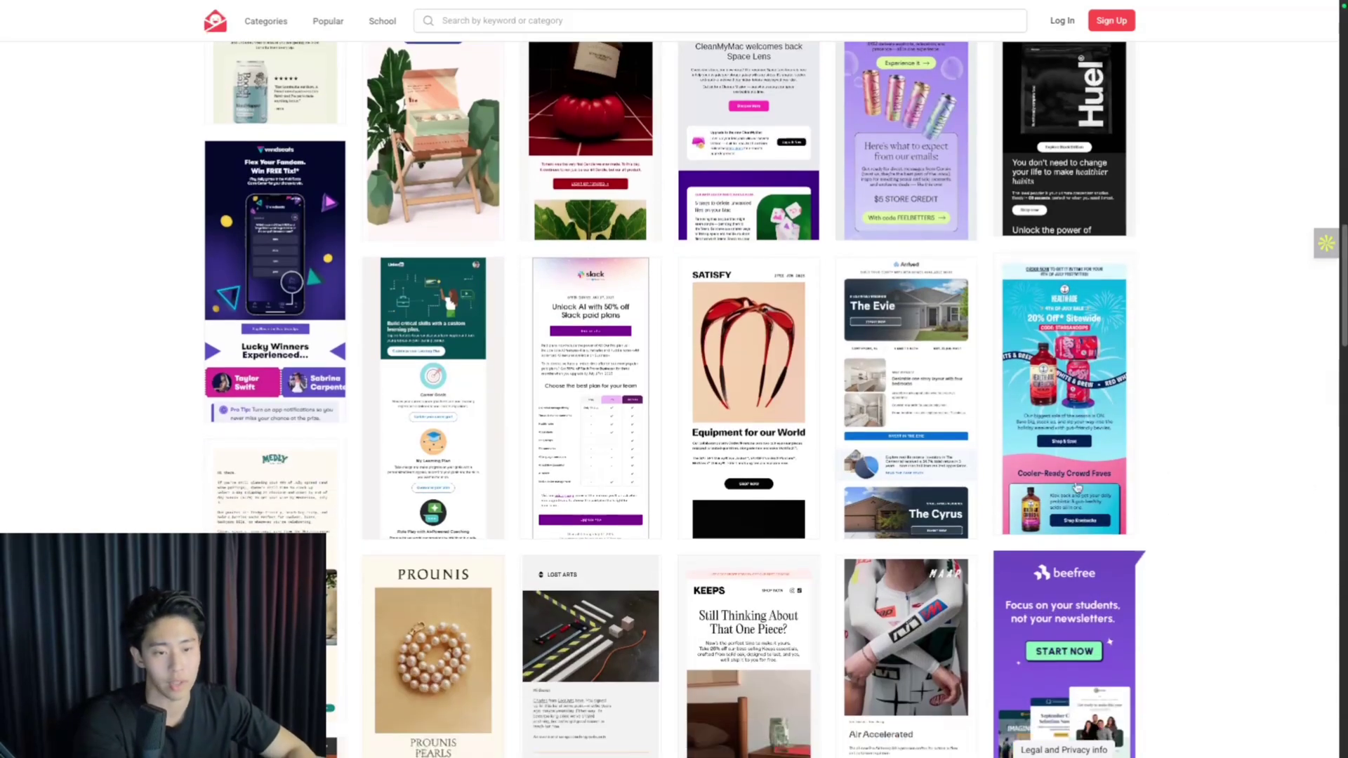
{"action": "scroll", "coordinate": [896, 344], "scroll_direction": "up", "scroll_amount": 4}
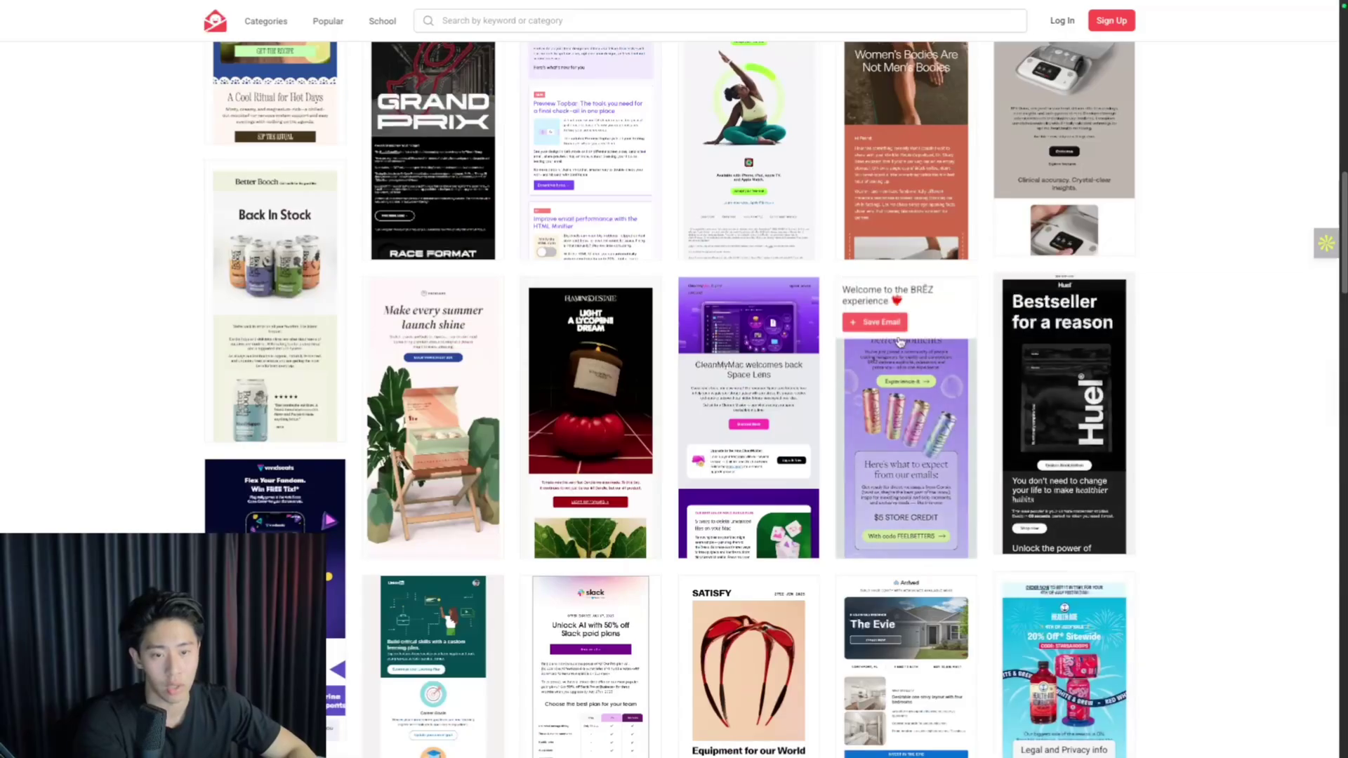
{"action": "scroll", "coordinate": [687, 496], "scroll_direction": "down", "scroll_amount": 9}
{"action": "scroll", "coordinate": [687, 496], "scroll_direction": "down", "scroll_amount": 6}
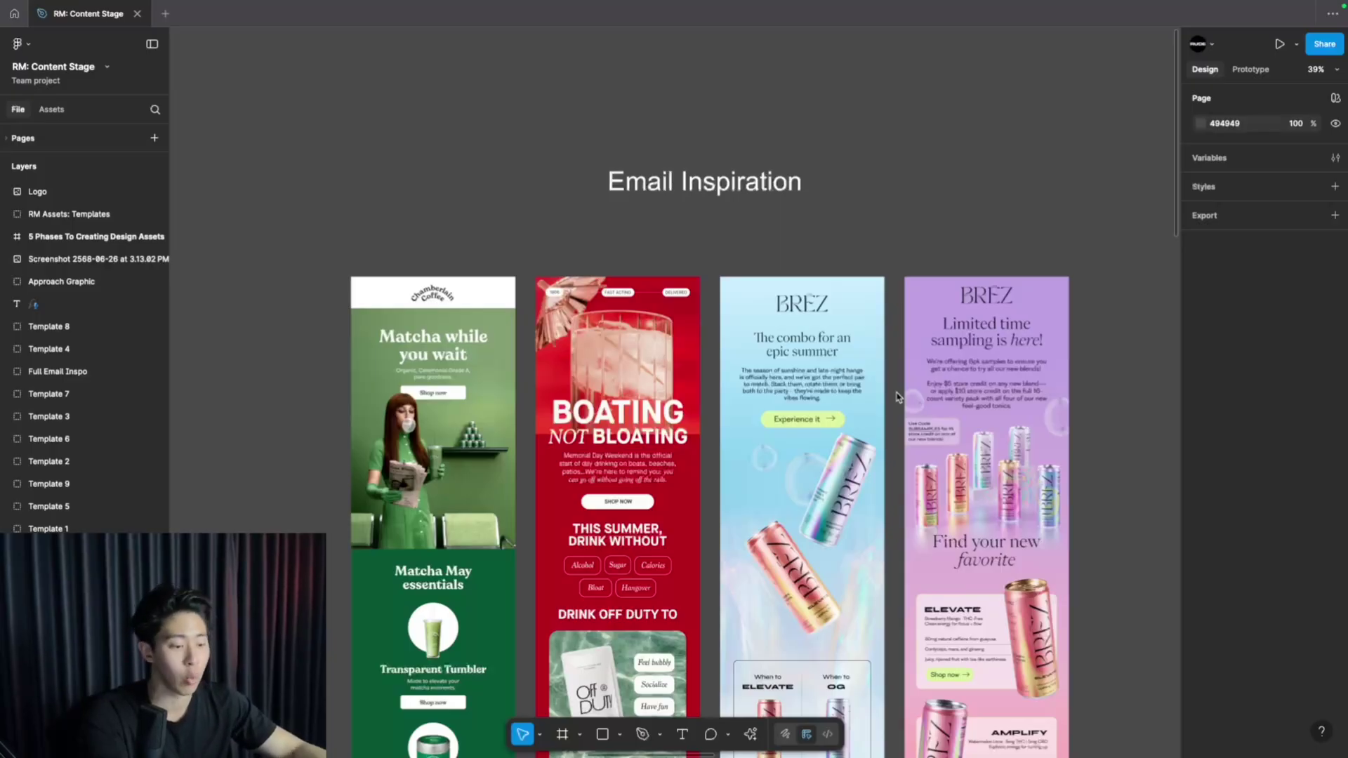
In the Figma file, look over the full email examples collected under Email Inspiration.
{"action": "scroll", "coordinate": [897, 397], "scroll_direction": "down", "scroll_amount": 3}
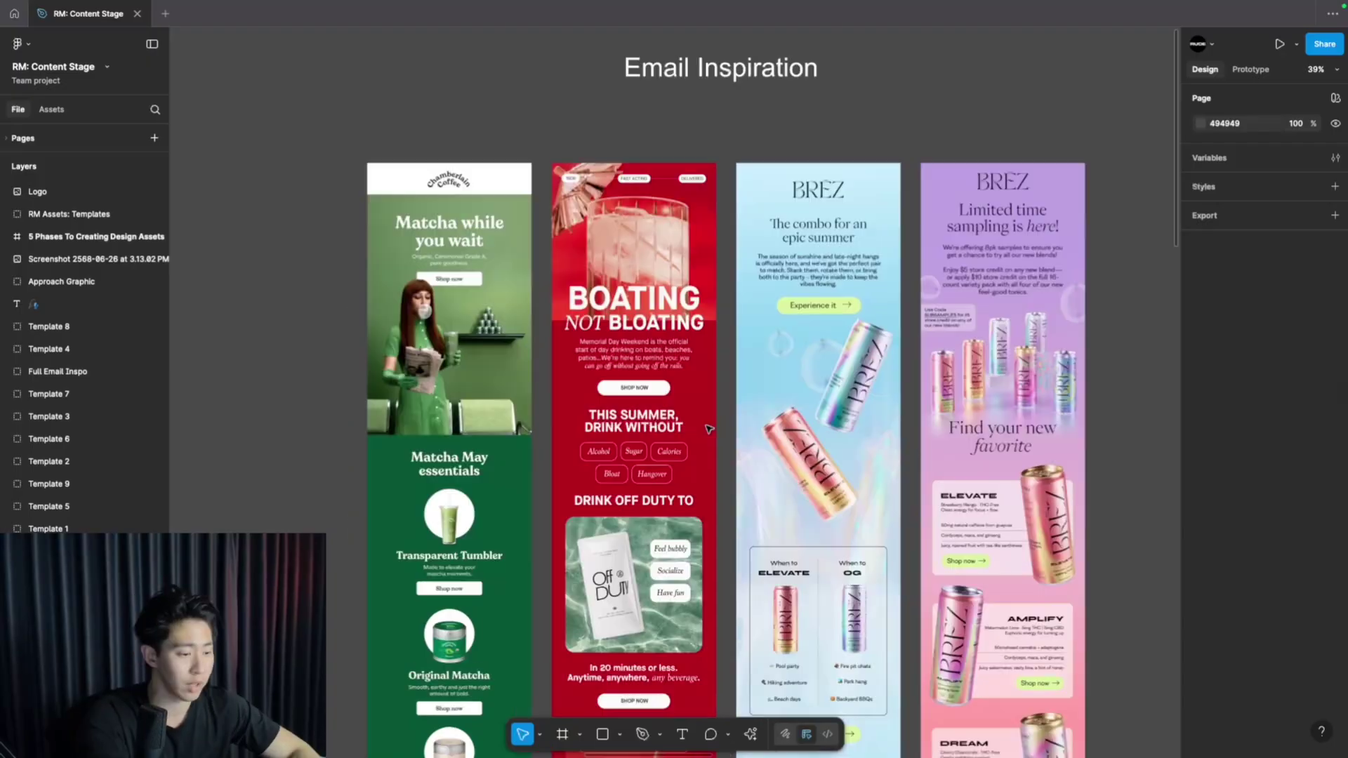
{"action": "scroll", "coordinate": [708, 429], "scroll_direction": "down", "scroll_amount": 1, "text": "ctrl"}
{"action": "scroll", "coordinate": [708, 429], "scroll_direction": "down", "scroll_amount": 8}
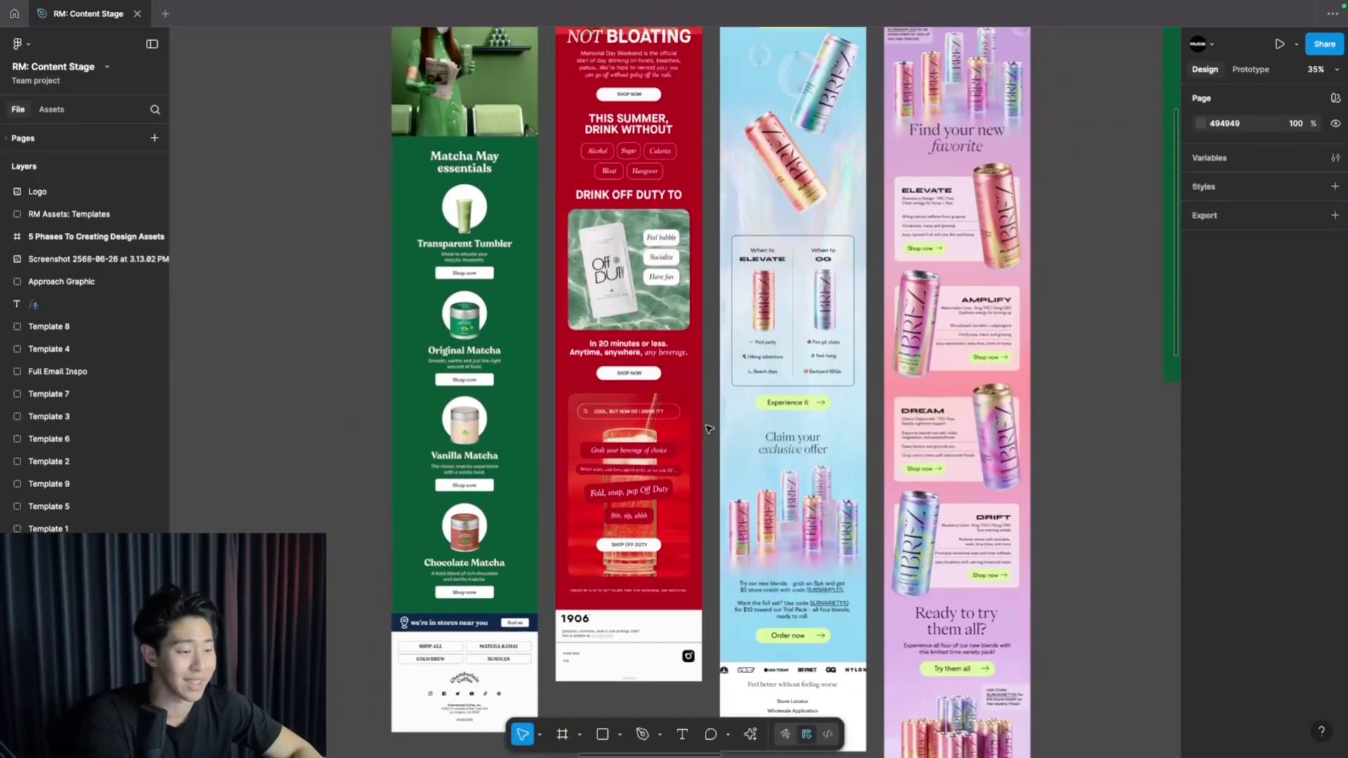
{"action": "scroll", "coordinate": [707, 429], "scroll_direction": "up", "scroll_amount": 5}
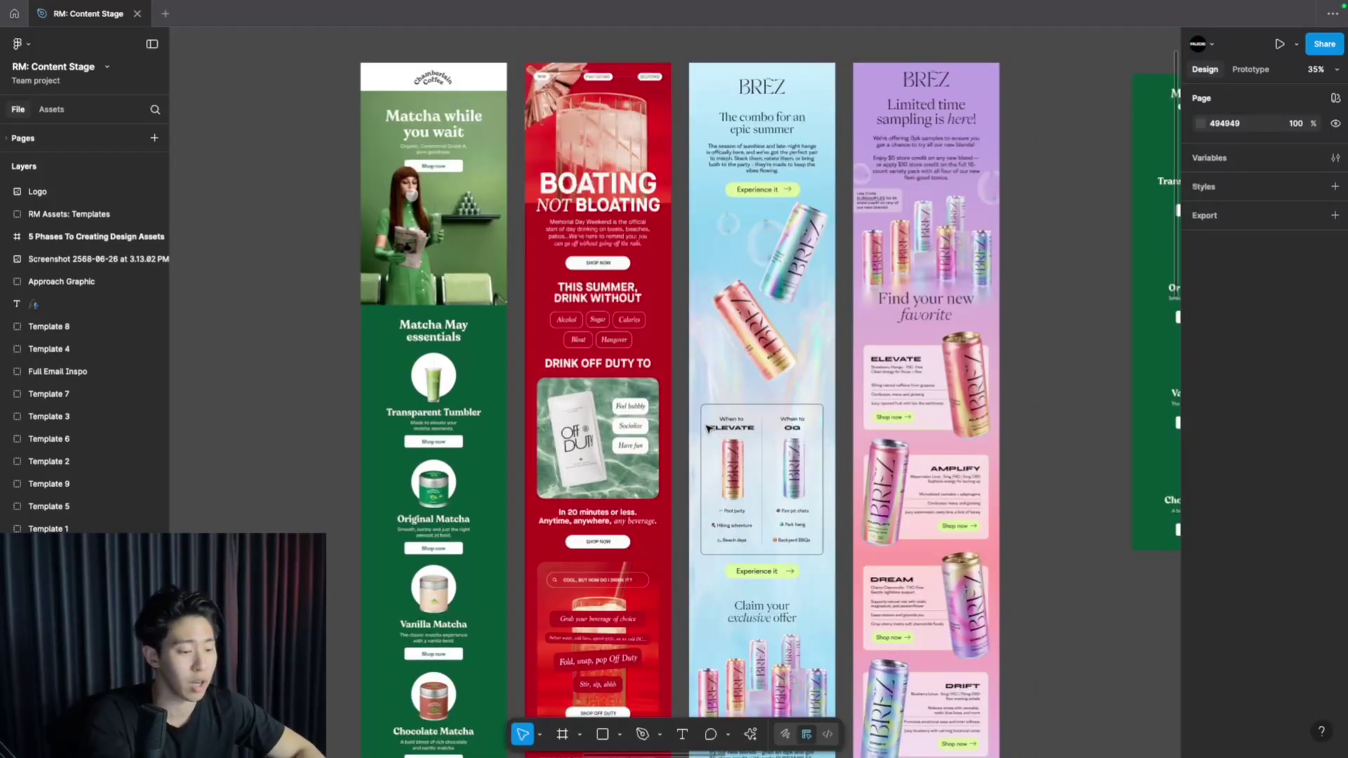
Review the email sections collected under Content Block Inspiration.
{"action": "scroll", "coordinate": [708, 428], "scroll_direction": "right", "scroll_amount": 10}
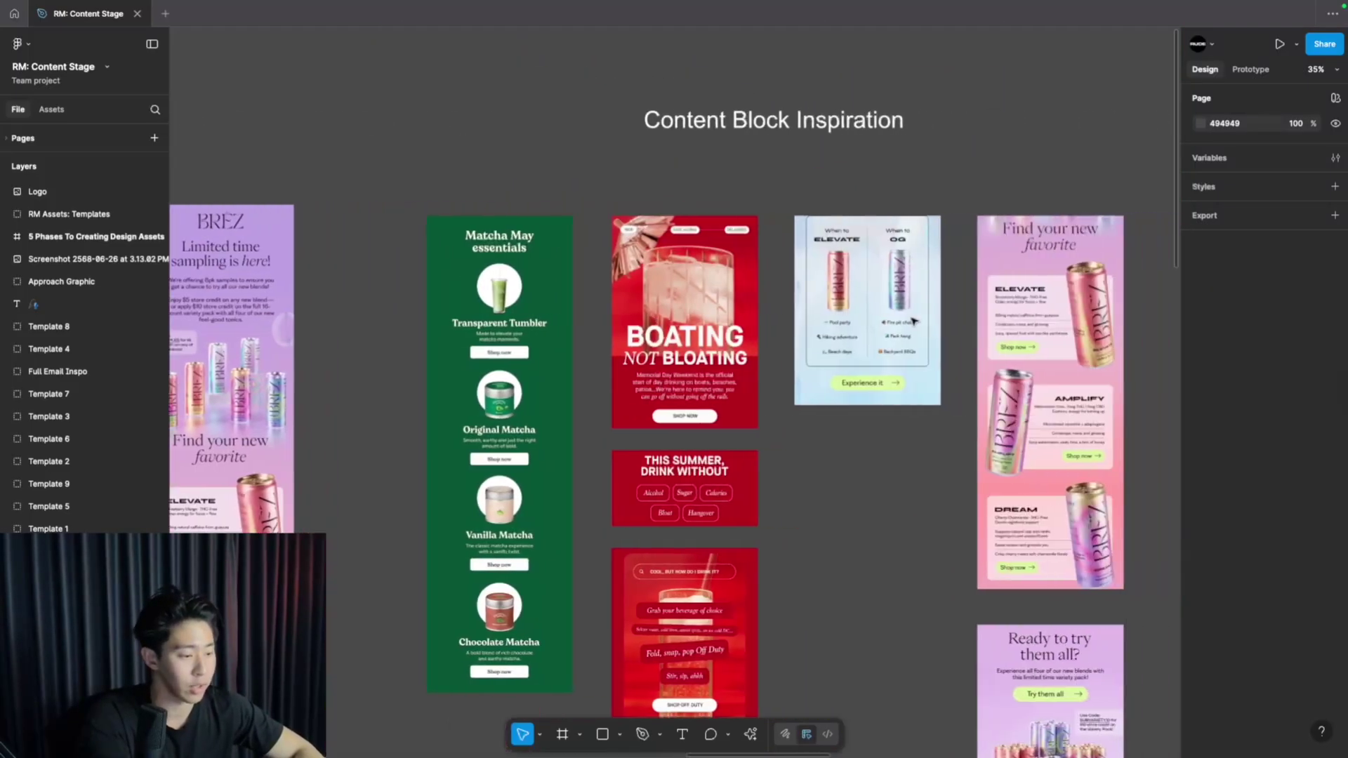
{"action": "scroll", "coordinate": [912, 321], "scroll_direction": "up", "scroll_amount": 1}
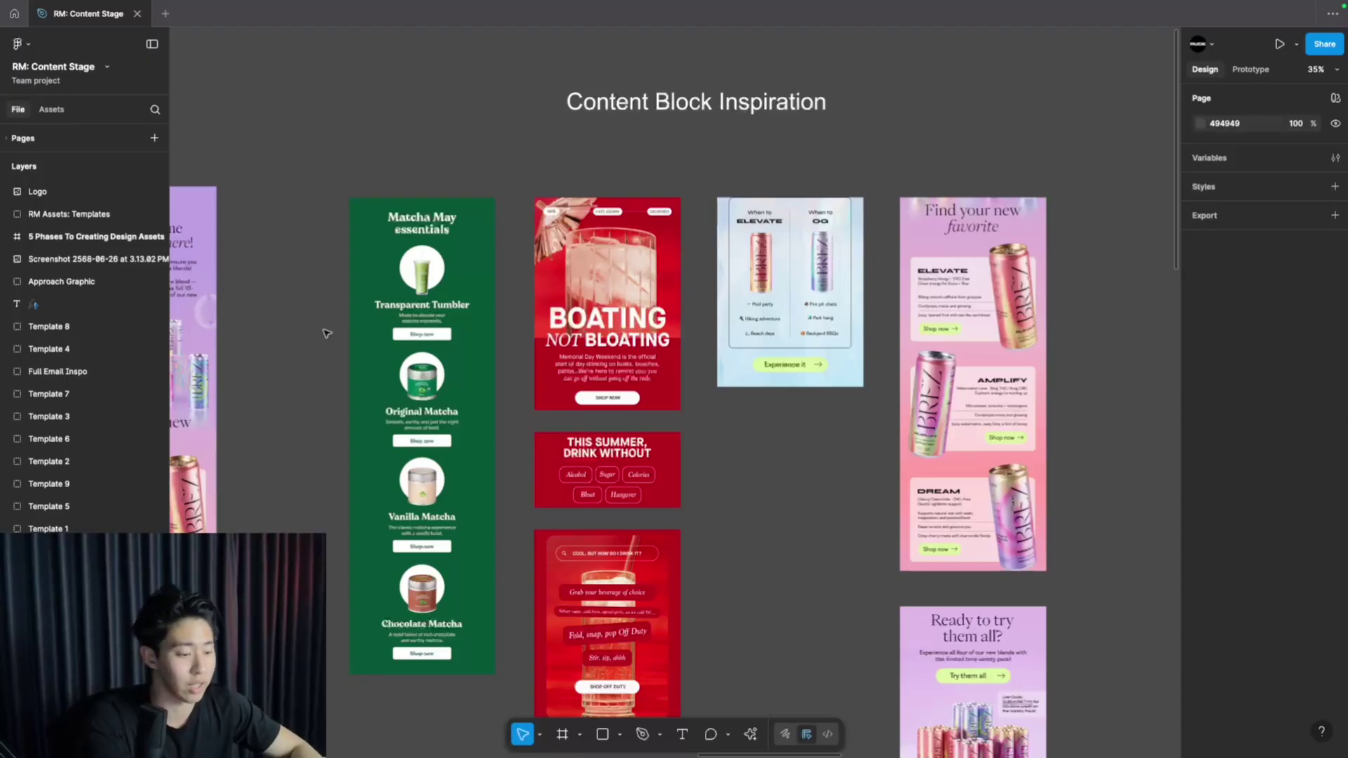
{"action": "scroll", "coordinate": [740, 535], "scroll_direction": "down", "scroll_amount": 2}
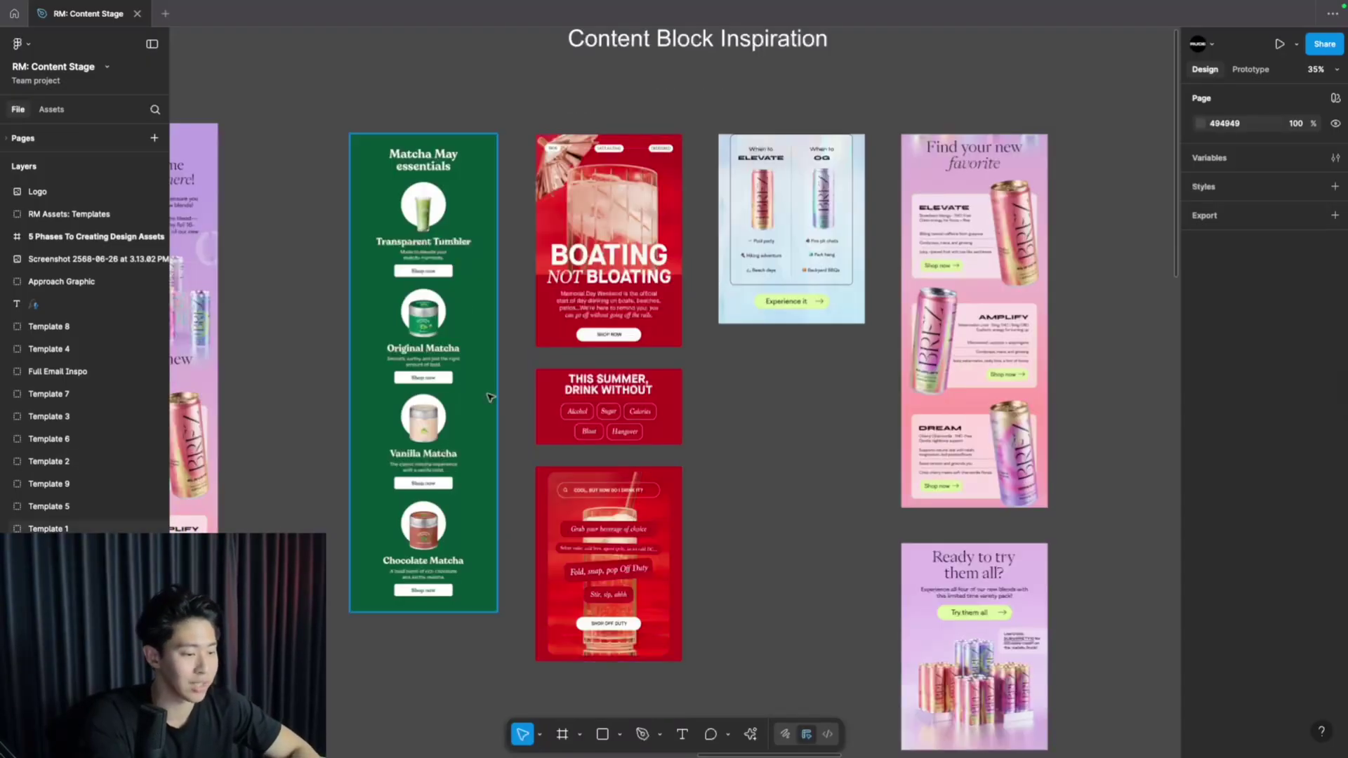
{"action": "scroll", "coordinate": [811, 337], "scroll_direction": "down", "scroll_amount": 3}
{"action": "scroll", "coordinate": [811, 337], "scroll_direction": "right", "scroll_amount": 5}
{"action": "scroll", "coordinate": [810, 336], "scroll_direction": "up", "scroll_amount": 5}
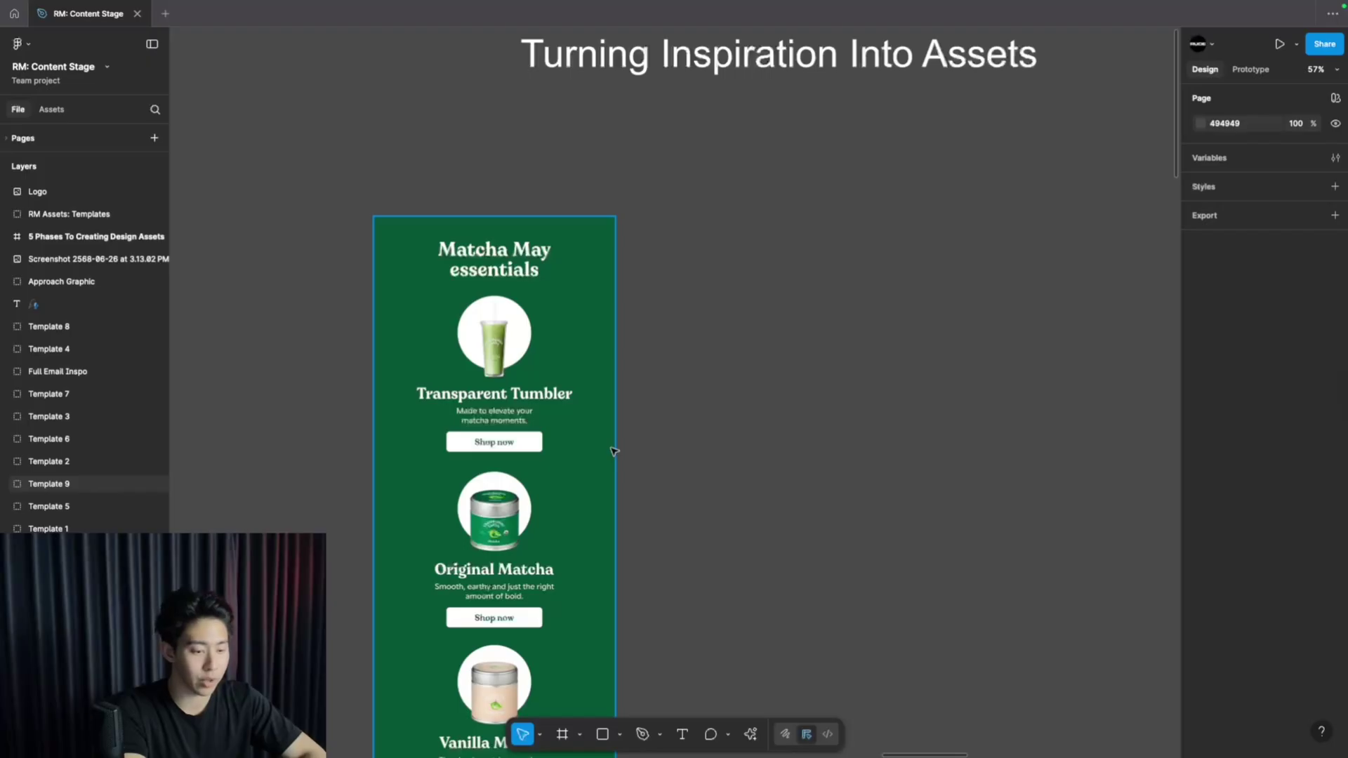
Look through the content blocks lined up under Turning Inspiration Into Assets.
{"action": "scroll", "coordinate": [707, 516], "scroll_direction": "down", "scroll_amount": 20}
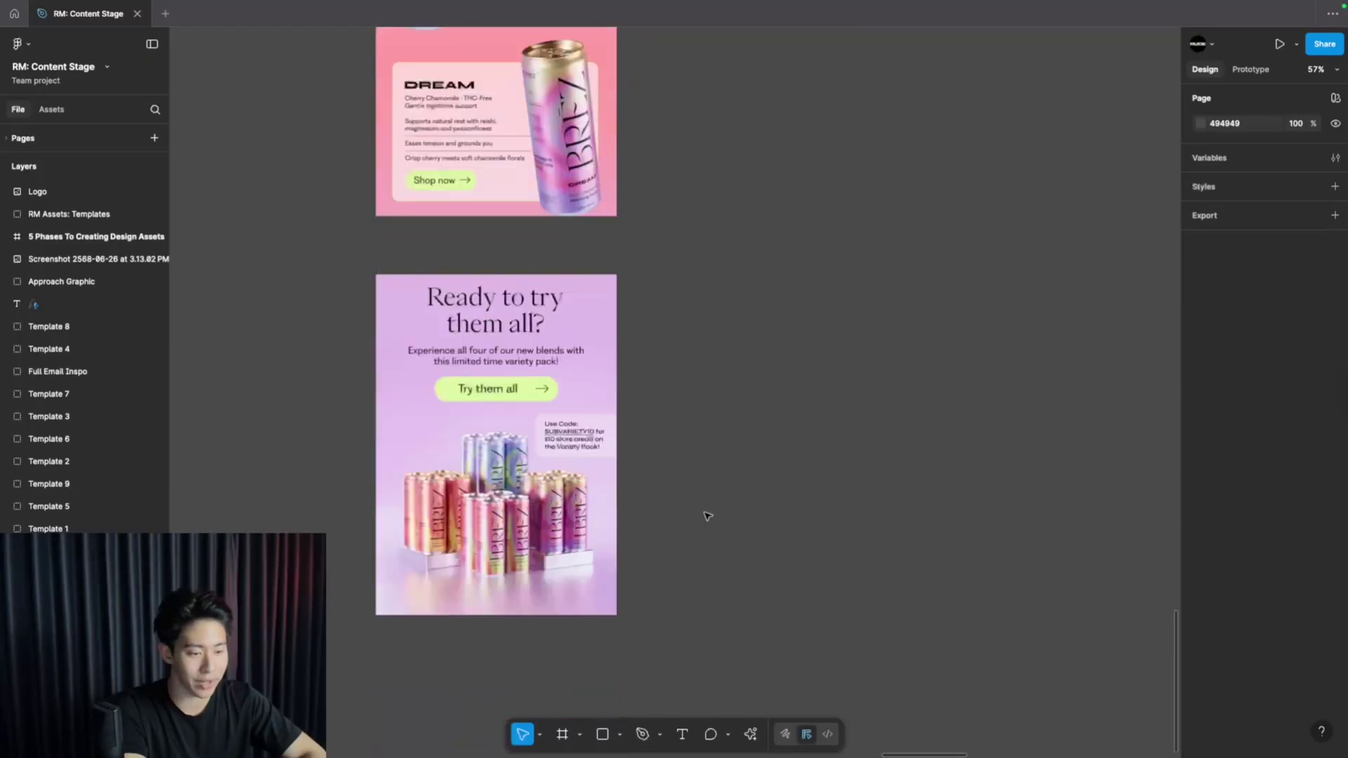
{"action": "scroll", "coordinate": [707, 516], "scroll_direction": "down", "scroll_amount": 5}
{"action": "scroll", "coordinate": [706, 516], "scroll_direction": "up", "scroll_amount": 20}
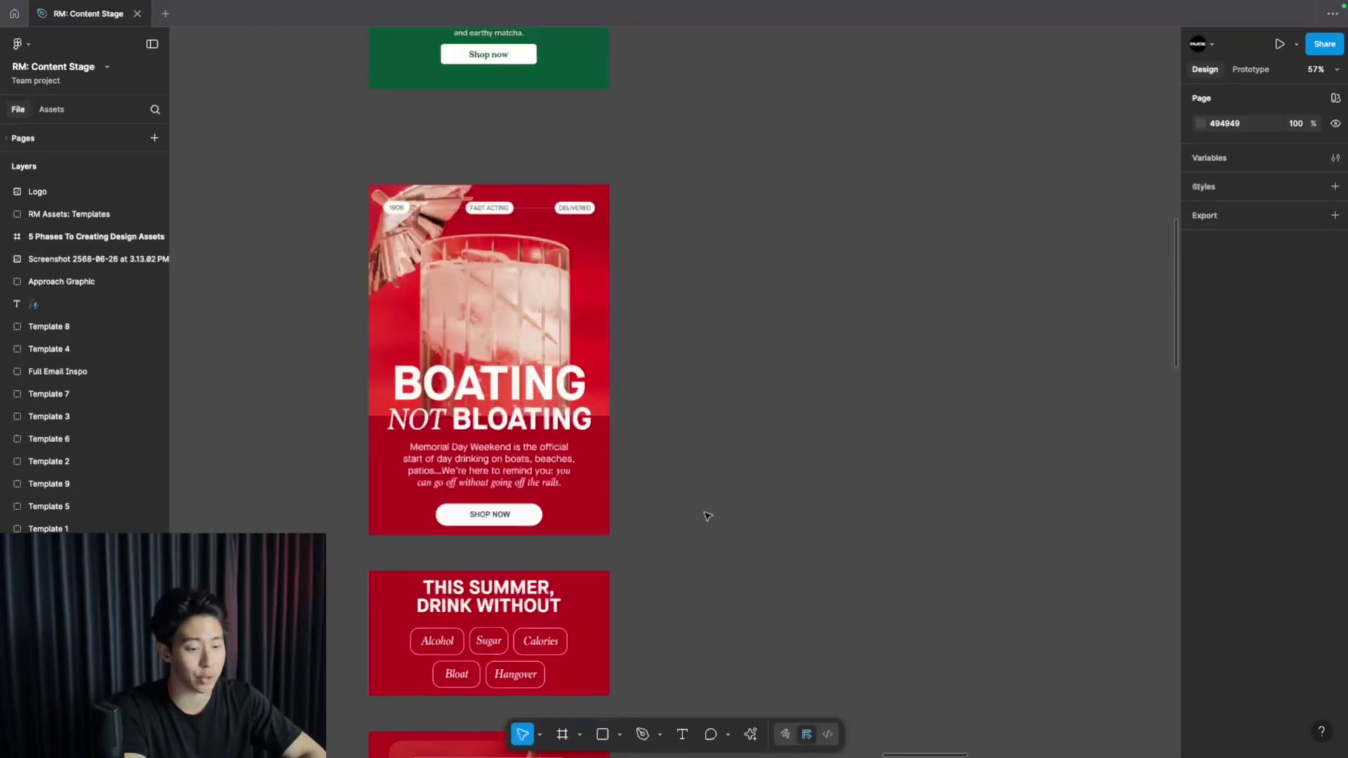
{"action": "scroll", "coordinate": [707, 516], "scroll_direction": "up", "scroll_amount": 10}
{"action": "scroll", "coordinate": [707, 516], "scroll_direction": "up", "scroll_amount": 1}
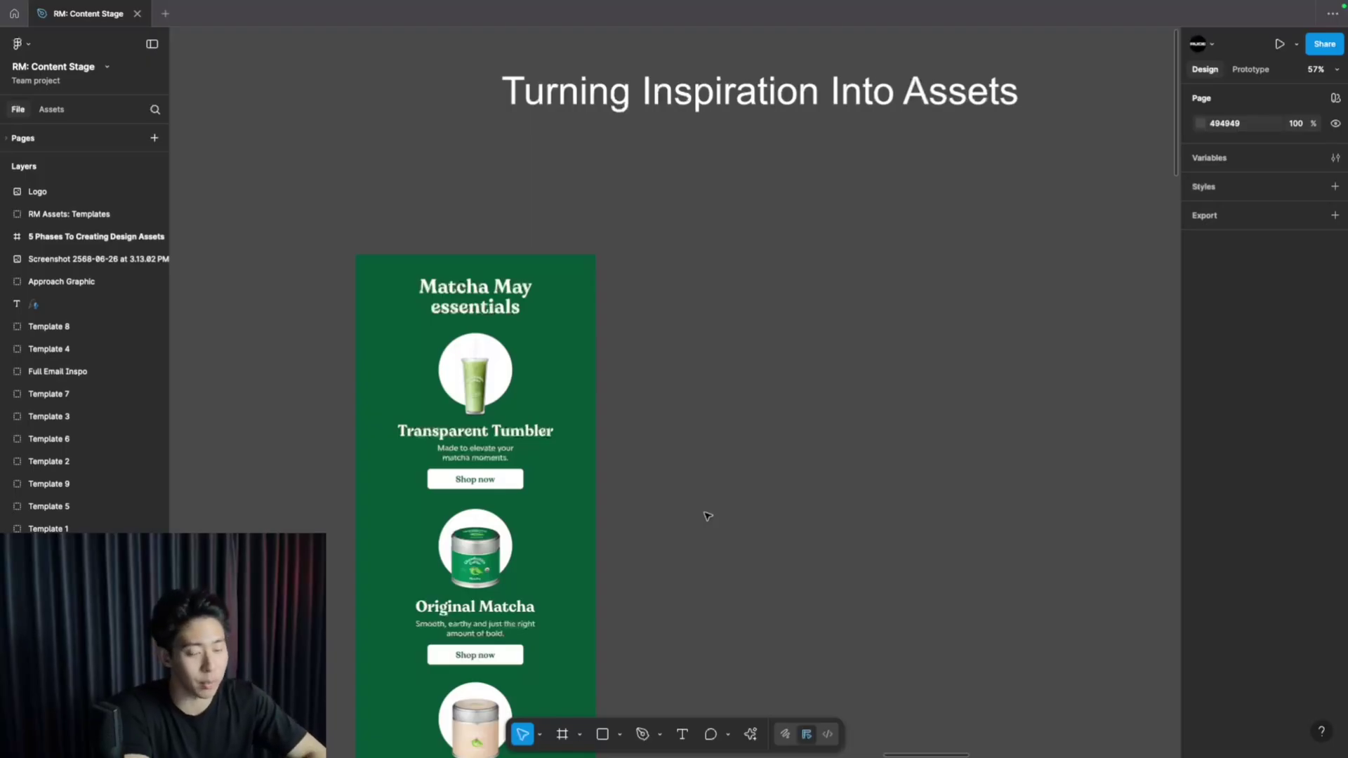
Draw a frame about 1917 high beside the green Matcha May essentials block and set its width to 600.
{"action": "scroll", "coordinate": [708, 516], "scroll_direction": "down", "scroll_amount": 3}
{"action": "left_click", "coordinate": [561, 733]}
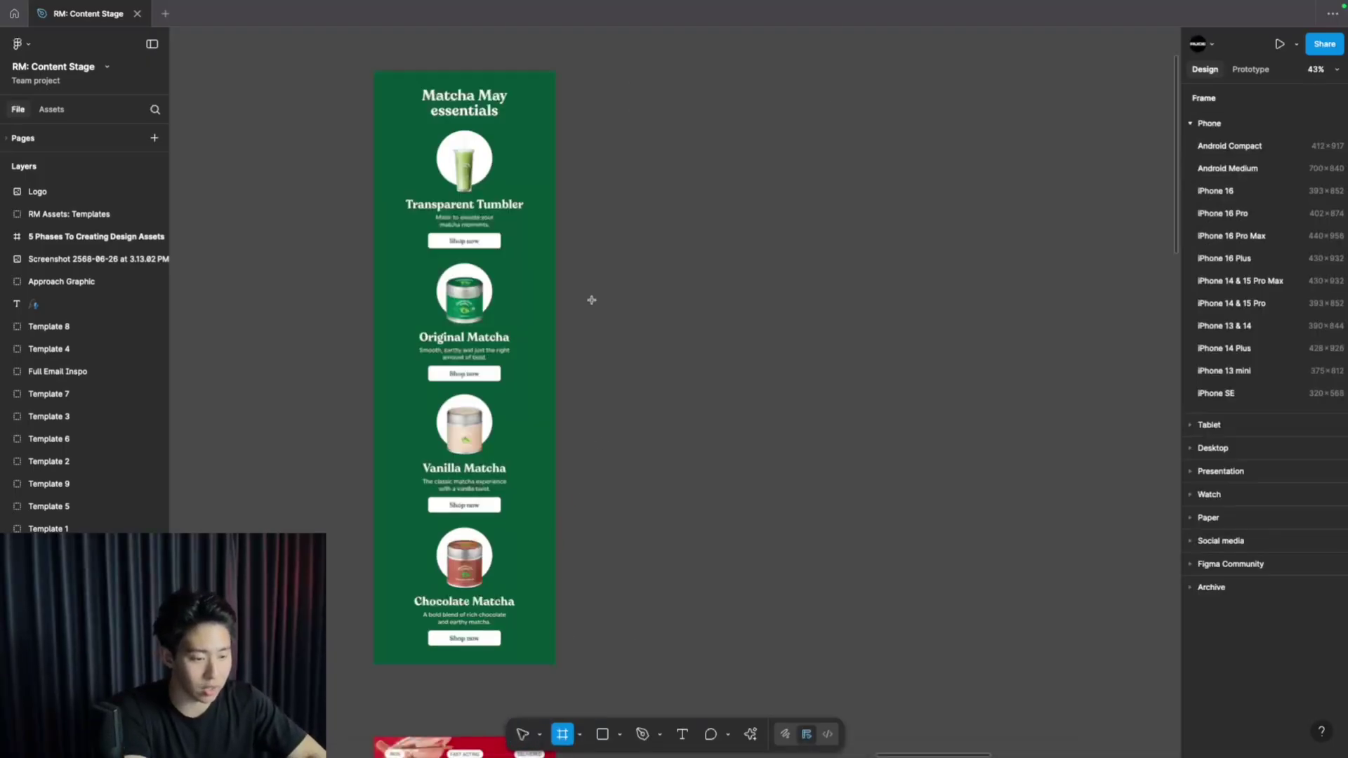
{"action": "left_click_drag", "start_coordinate": [611, 79], "coordinate": [825, 660]}
{"action": "left_click", "coordinate": [1229, 342]}
{"action": "type", "text": "600"}
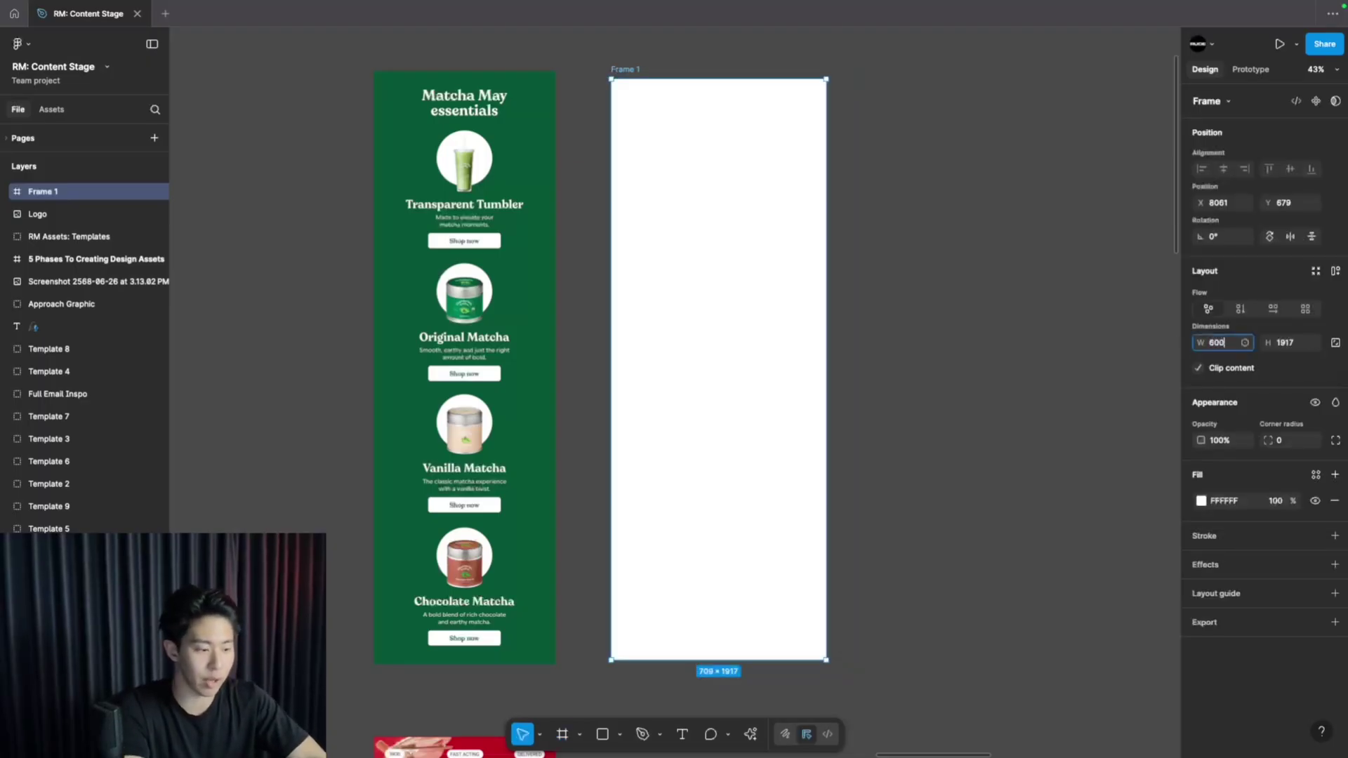
{"action": "key", "text": "Return"}
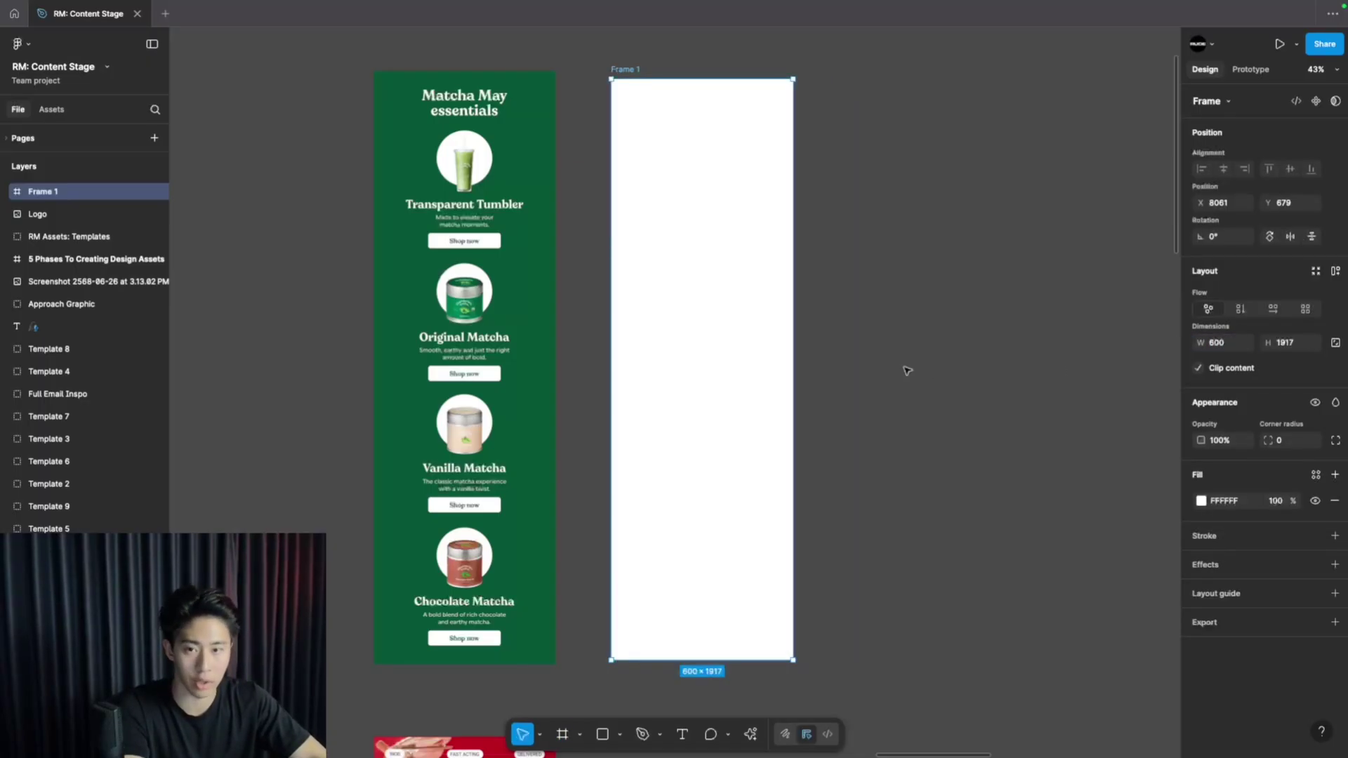
Align the new frame's upper edge with the green Matcha block and remove the frame's white fill.
{"action": "mouse_move", "coordinate": [669, 316]}
{"action": "left_mouse_down"}
{"action": "mouse_move", "coordinate": [669, 340]}
{"action": "mouse_move", "coordinate": [665, 307]}
{"action": "left_mouse_up"}
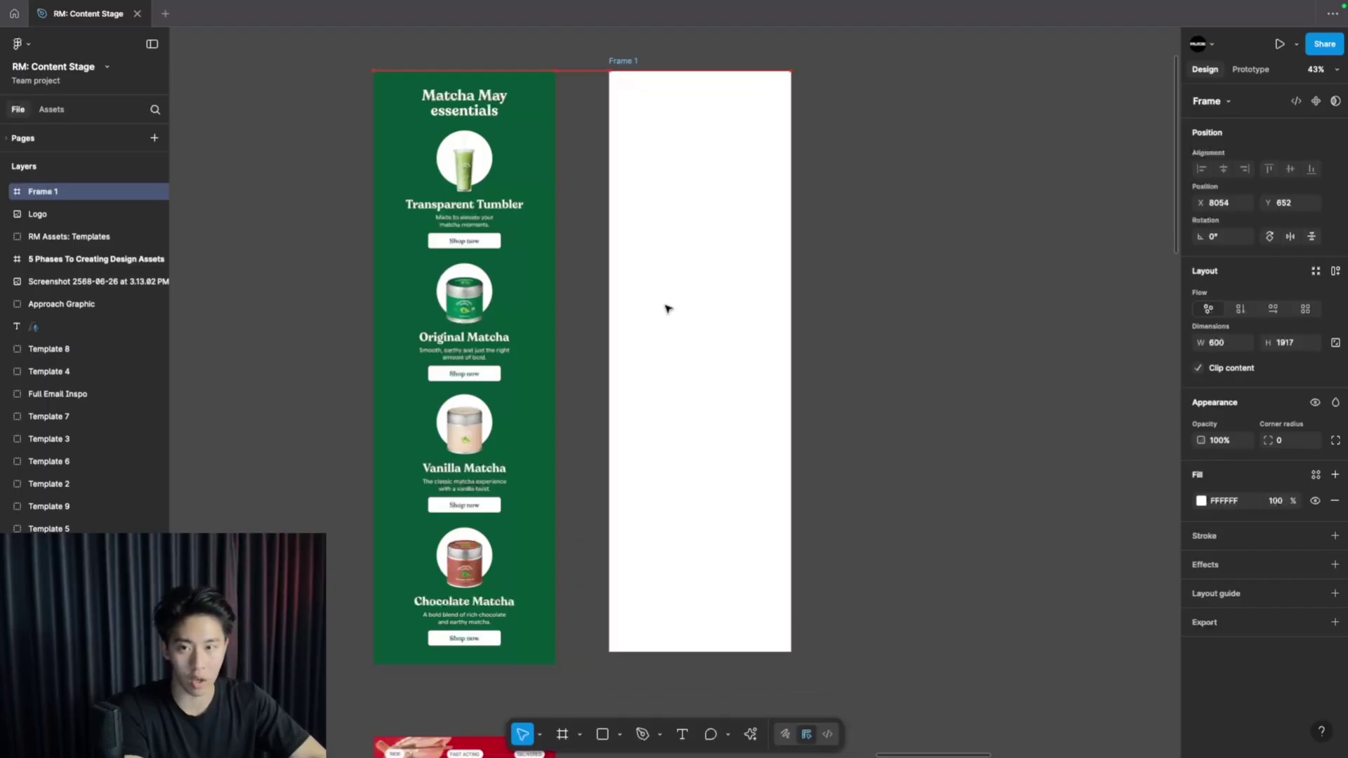
{"action": "left_click", "coordinate": [1201, 500]}
{"action": "left_click", "coordinate": [1333, 501]}
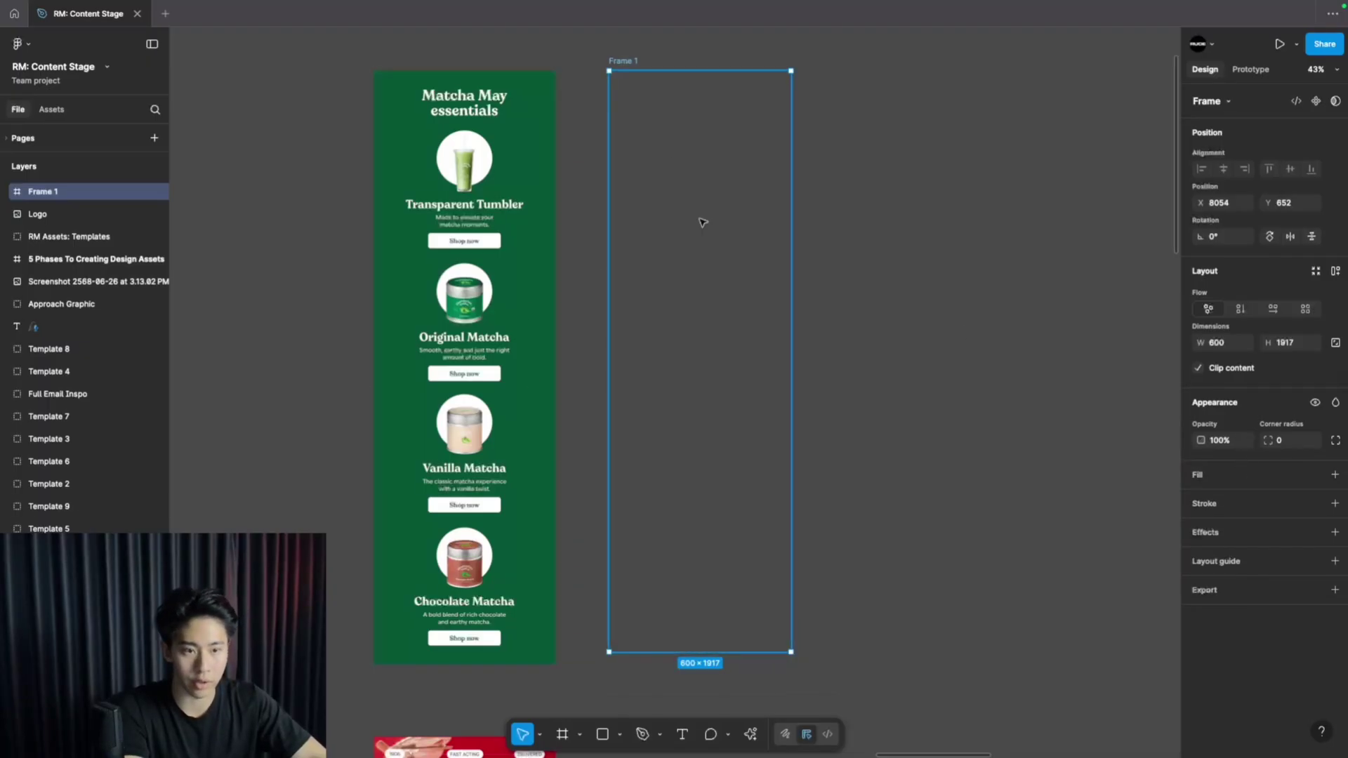
Rename the frame as "Product Display Block Template #48".
{"action": "double_click", "coordinate": [621, 62]}
{"action": "type", "text": "Product Display Block Template #48"}
{"action": "key", "text": "Return"}
Draw a rectangle inside the template frame and stretch its edges to cover the whole frame at 600 × 1917.
{"action": "key", "text": "r"}
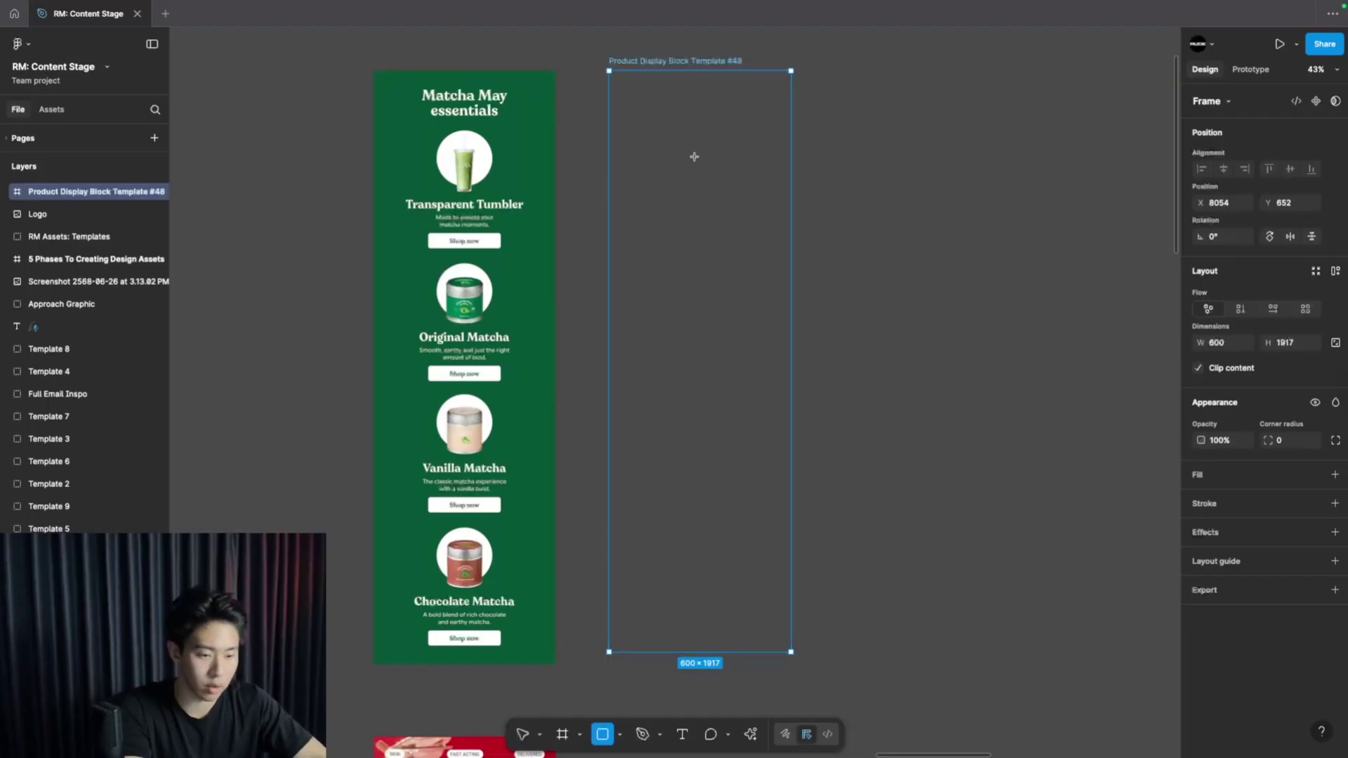
{"action": "left_click_drag", "start_coordinate": [610, 76], "coordinate": [789, 639]}
{"action": "scroll", "coordinate": [789, 596], "scroll_direction": "down", "scroll_amount": 2}
{"action": "left_click_drag", "start_coordinate": [791, 555], "coordinate": [792, 562]}
{"action": "scroll", "coordinate": [792, 561], "scroll_direction": "up", "scroll_amount": 4}
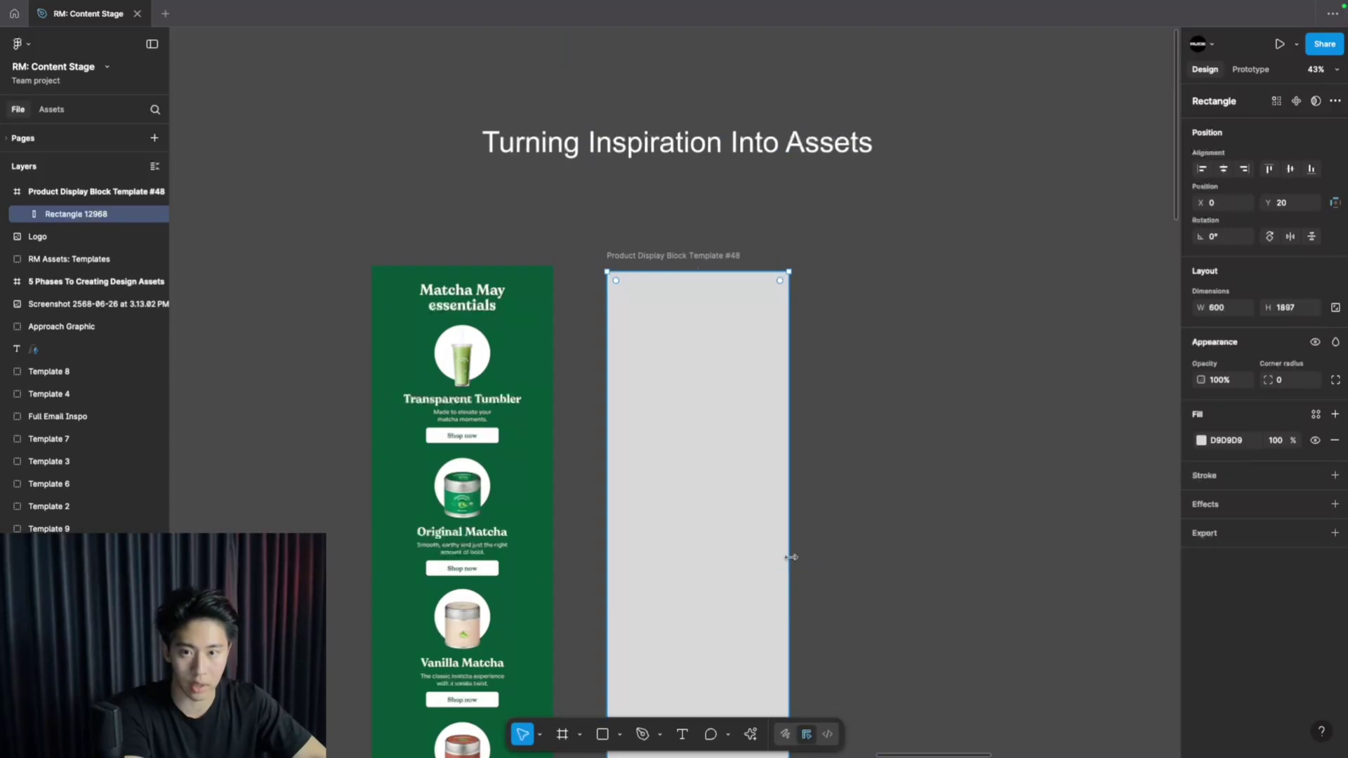
{"action": "left_click_drag", "start_coordinate": [697, 271], "coordinate": [697, 267]}
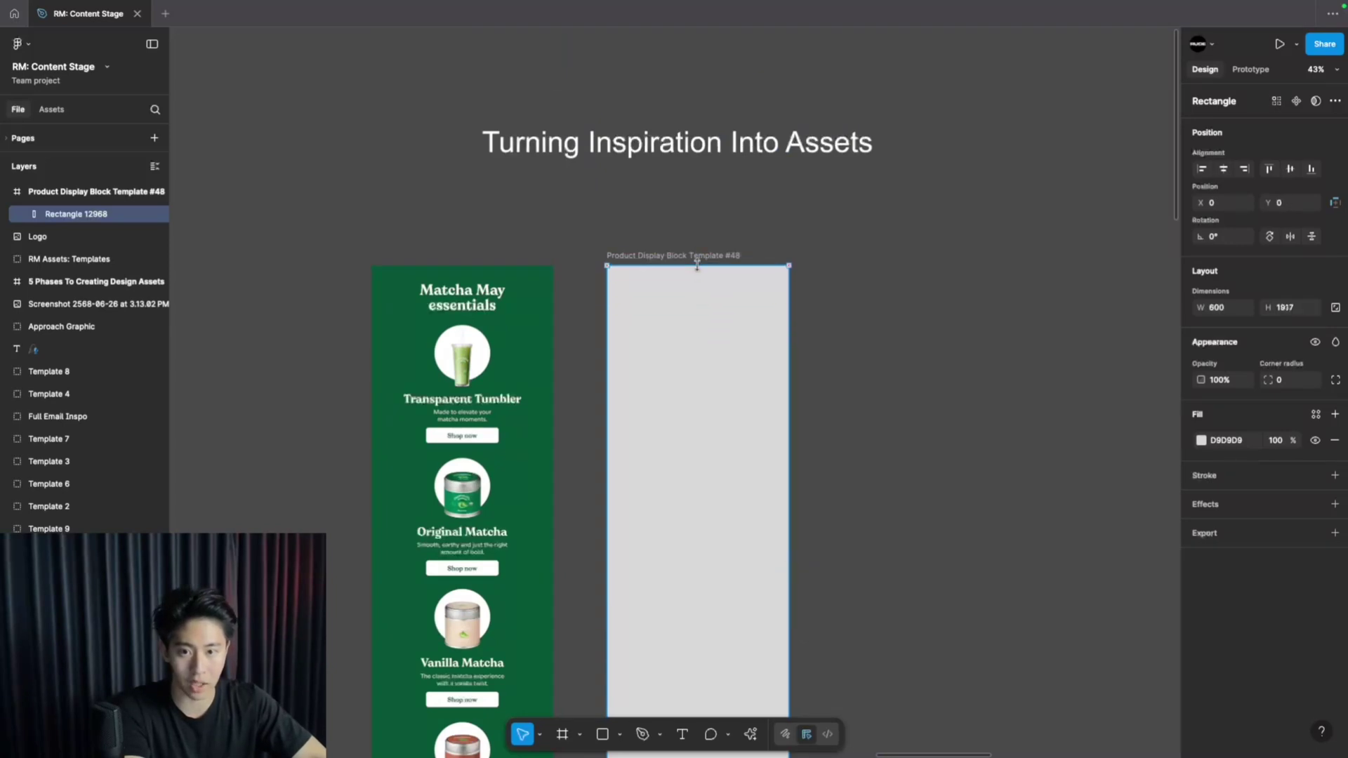
{"action": "left_click_drag", "start_coordinate": [607, 304], "coordinate": [608, 303]}
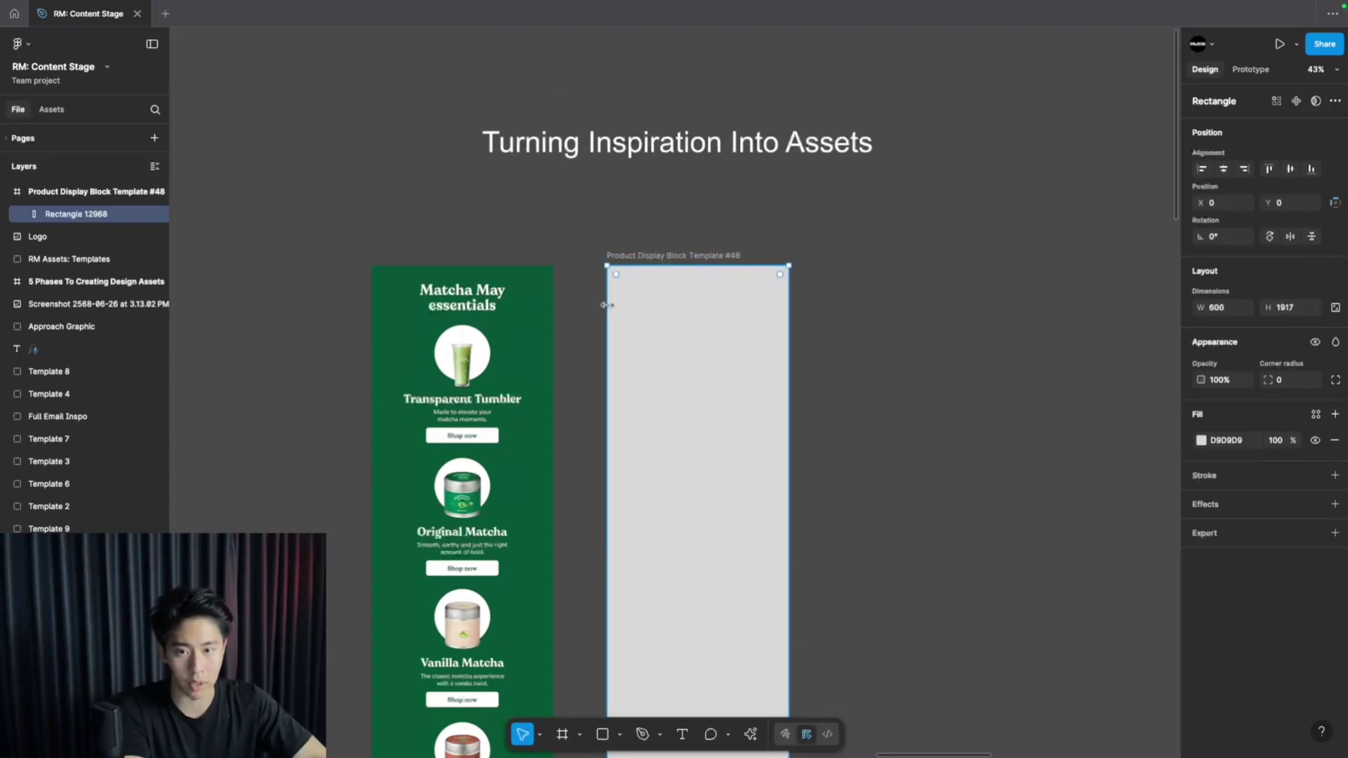
Set the background rectangle's fill to the mid-grey 8E8E8E.
{"action": "scroll", "coordinate": [800, 370], "scroll_direction": "down", "scroll_amount": 3}
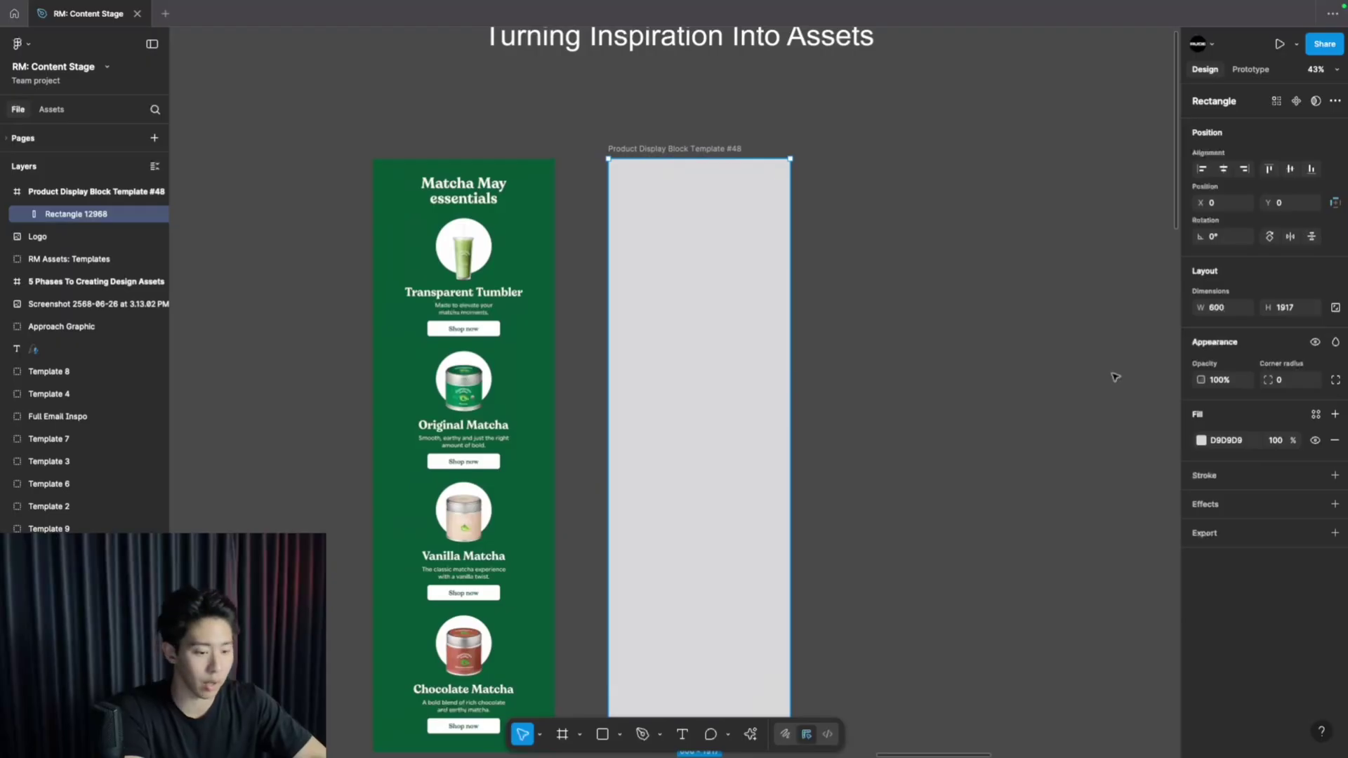
{"action": "left_click", "coordinate": [1200, 440]}
{"action": "left_click_drag", "start_coordinate": [1025, 483], "coordinate": [960, 508]}
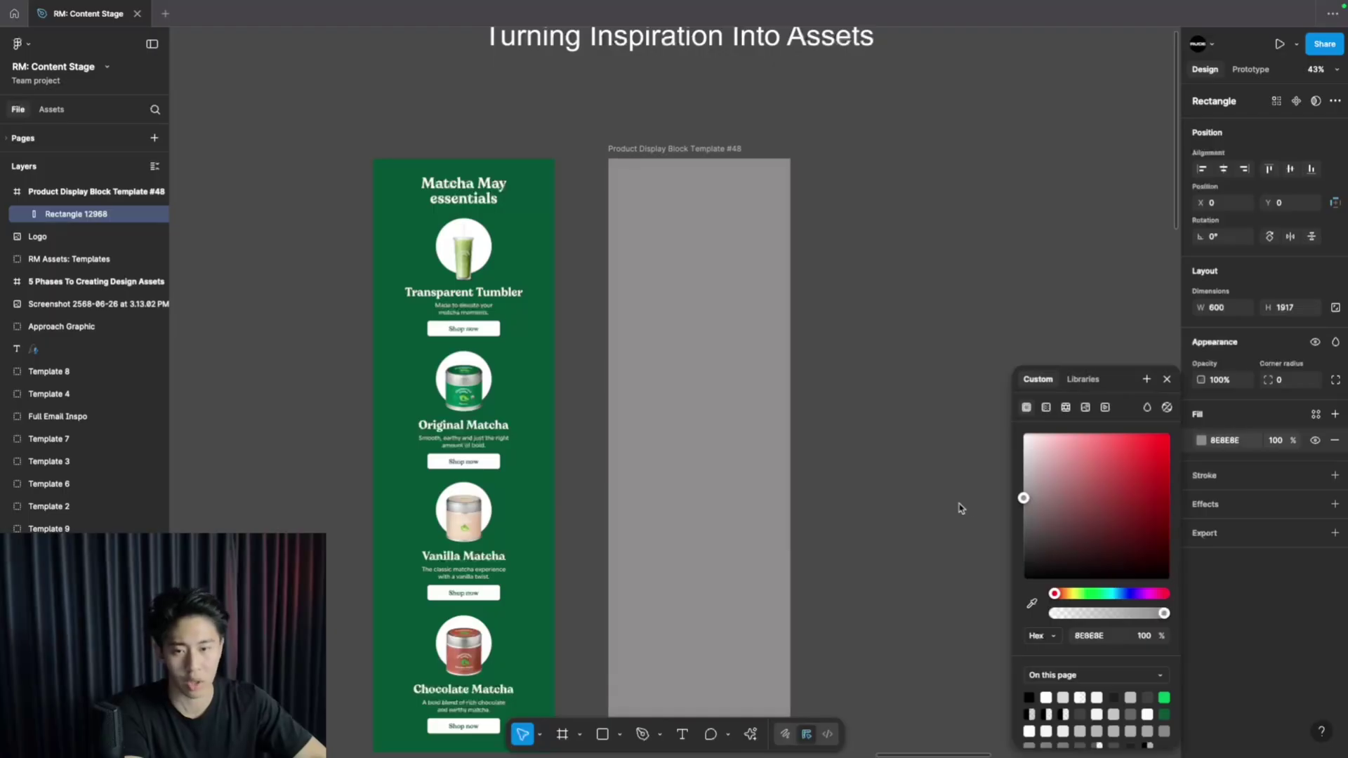
{"action": "left_click", "coordinate": [913, 576]}
Add a white text reading "Subheadline" near the upper edge of the grey template frame.
{"action": "scroll", "coordinate": [565, 297], "scroll_direction": "up", "scroll_amount": 2}
{"action": "left_click", "coordinate": [682, 734]}
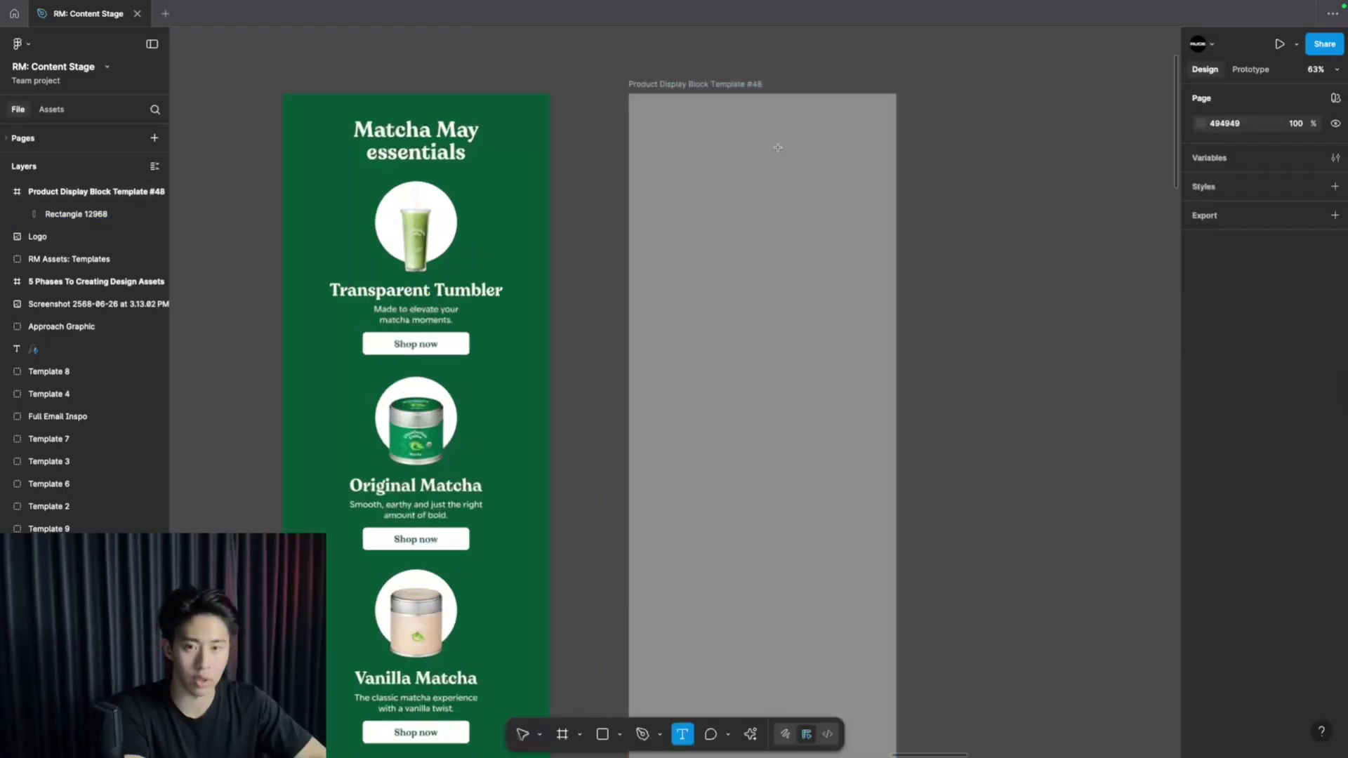
{"action": "left_click", "coordinate": [710, 124]}
{"action": "type", "text": "Subheadline"}
{"action": "key", "text": "ctrl+a"}
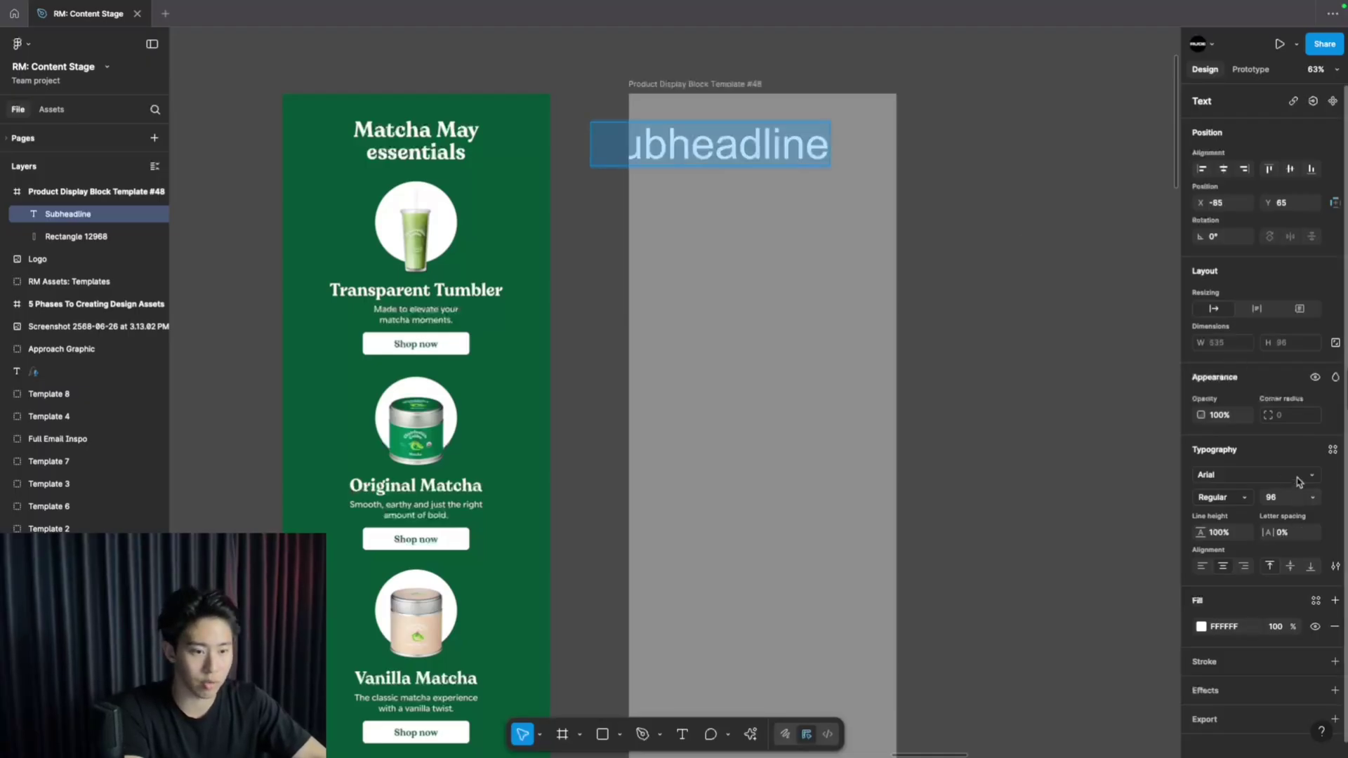
Centre the Subheadline text horizontally in the frame at Y 45 and set its font size to 64.
{"action": "left_click", "coordinate": [1299, 483]}
{"action": "left_click_drag", "start_coordinate": [769, 148], "coordinate": [821, 142]}
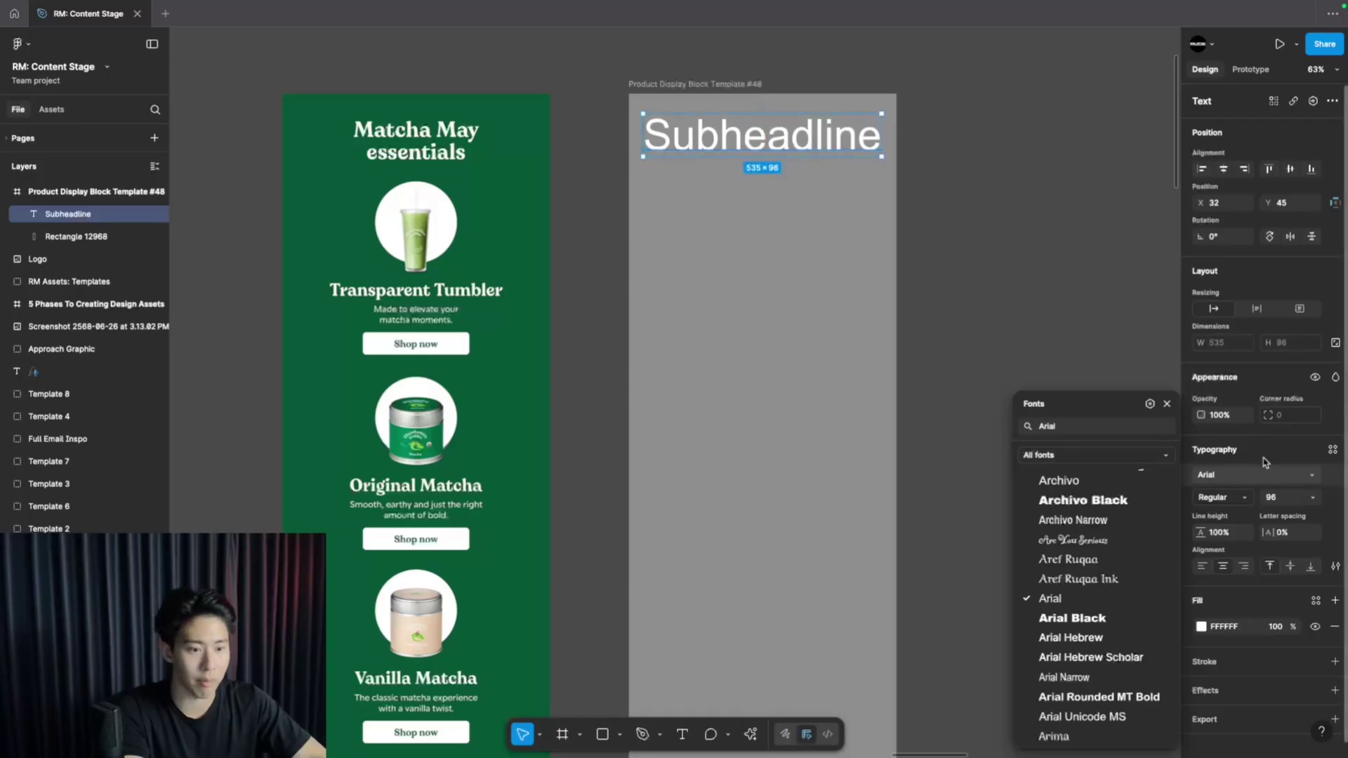
{"action": "left_click", "coordinate": [1311, 498]}
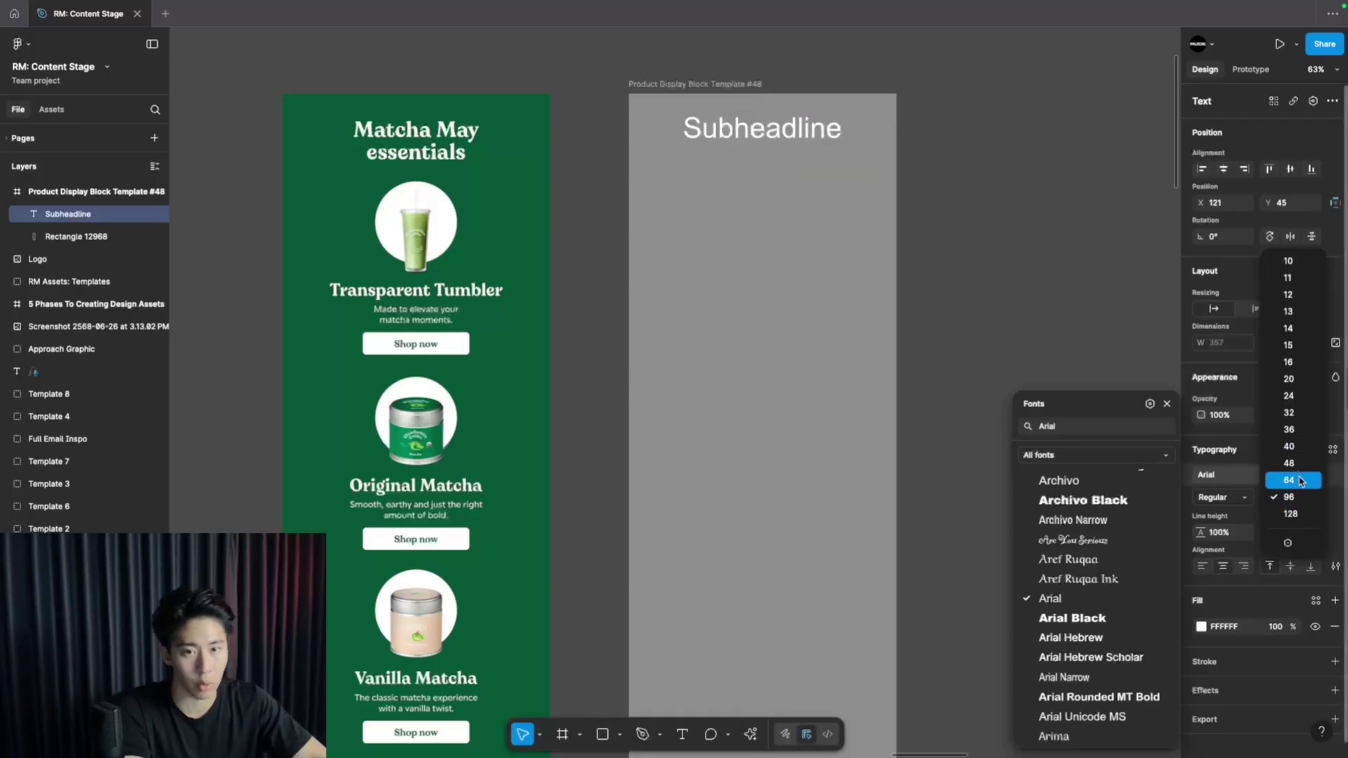
{"action": "left_click", "coordinate": [1288, 480]}
Add a bold size 40 "Product Name #1" text and size 20 body copy reading "Put your body copy here about your product, give some info about it".
{"action": "left_click_drag", "start_coordinate": [762, 136], "coordinate": [763, 282]}
{"action": "type", "text": "Put"}
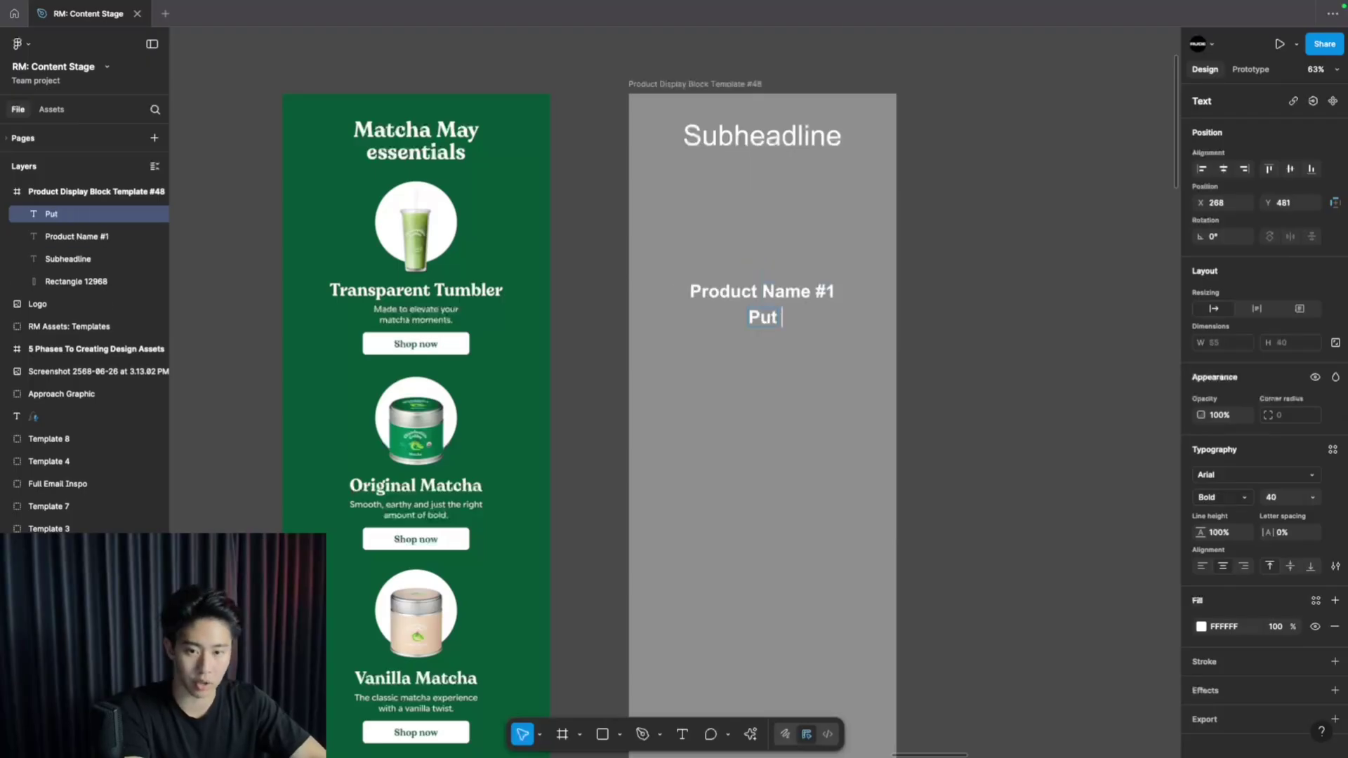
{"action": "type", "text": "your body copy here"}
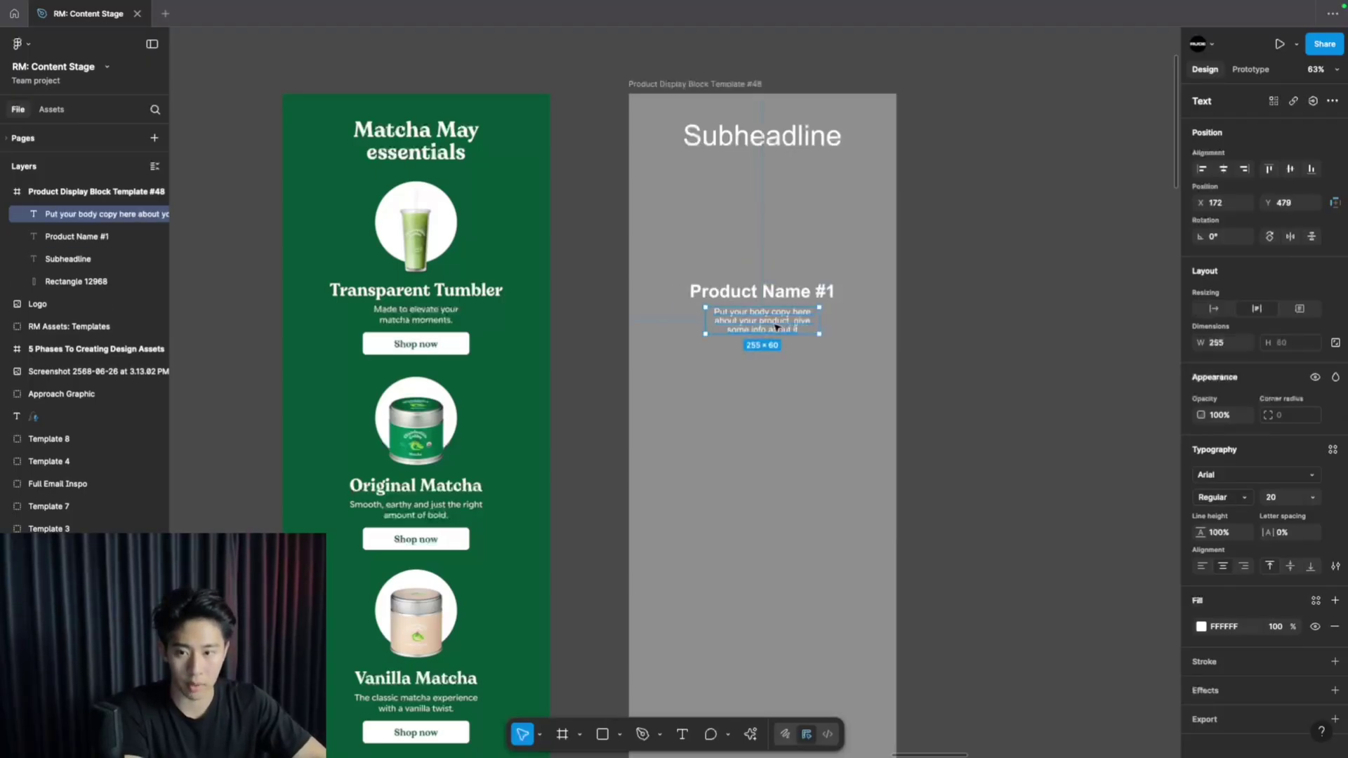
Duplicate the body copy below itself and change the copy to a bold "SHOP NOW" text.
{"action": "left_click_drag", "start_coordinate": [776, 327], "coordinate": [776, 361]}
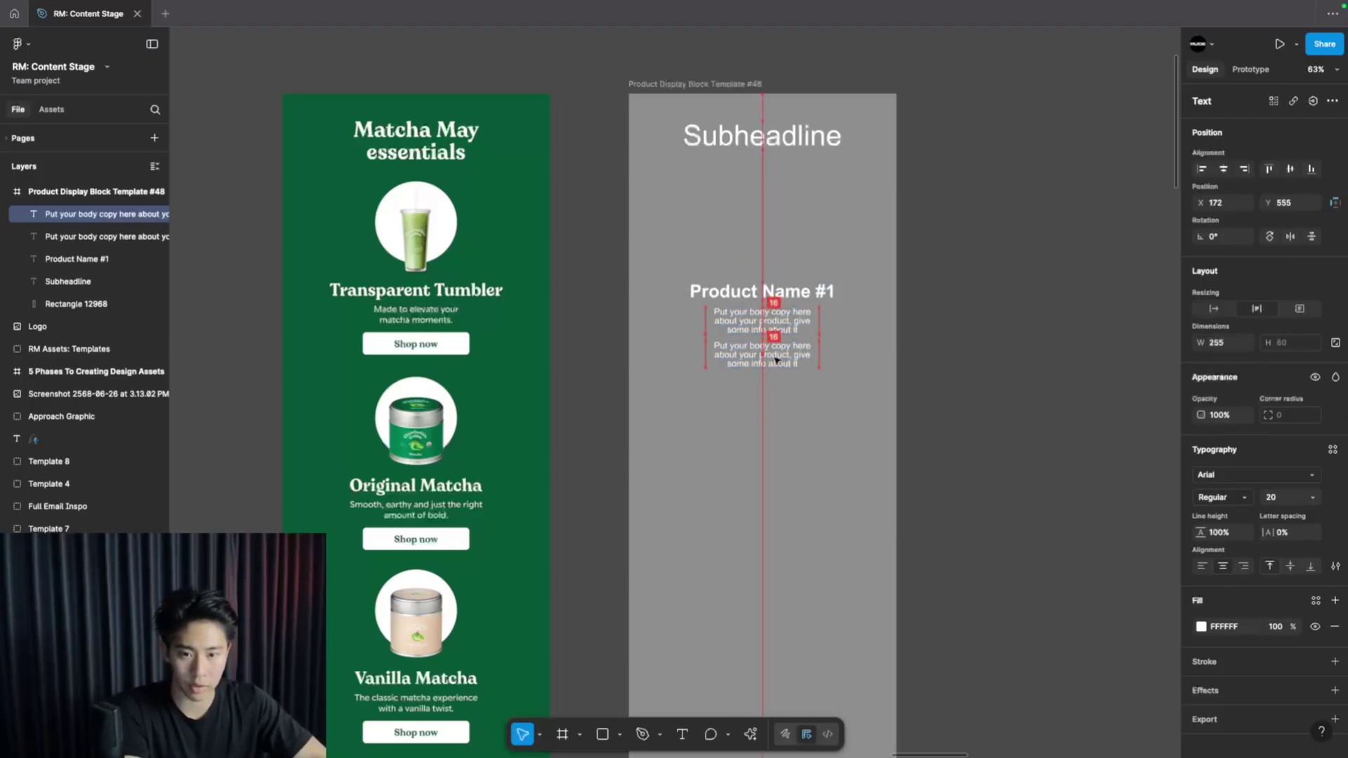
{"action": "double_click", "coordinate": [776, 361]}
{"action": "type", "text": "SHOP NOW"}
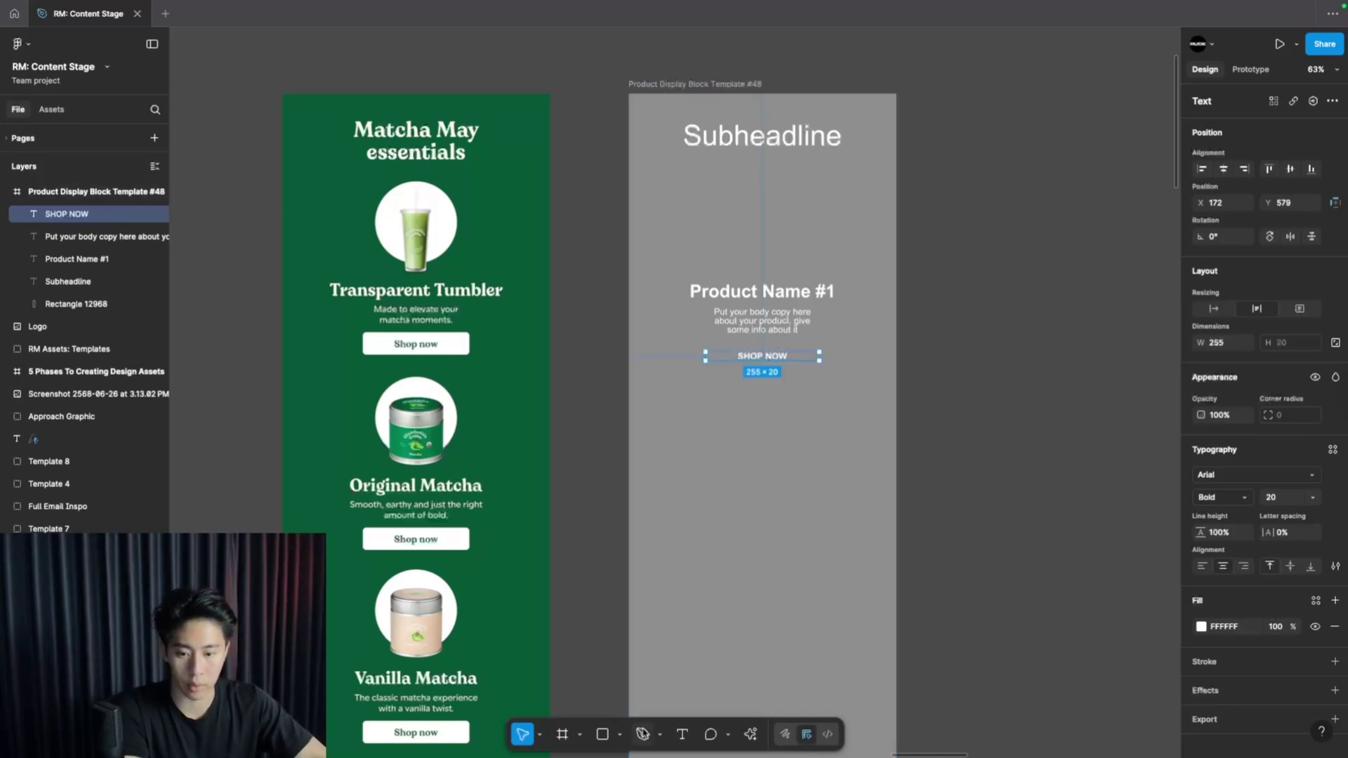
Draw a black button rectangle about 279 × 55 with a corner radius of 5 behind the SHOP NOW text.
{"action": "left_click", "coordinate": [602, 733]}
{"action": "left_click_drag", "start_coordinate": [695, 354], "coordinate": [819, 379]}
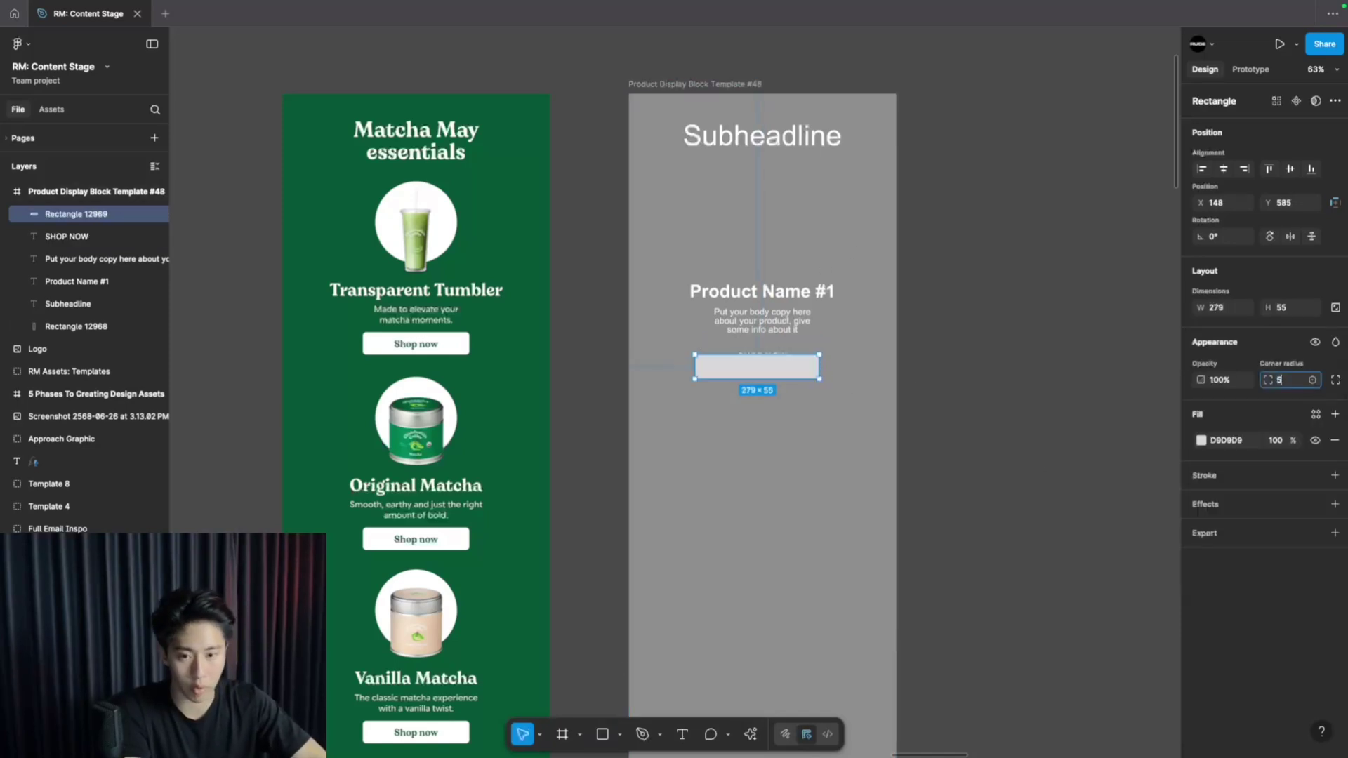
{"action": "key", "text": "Return"}
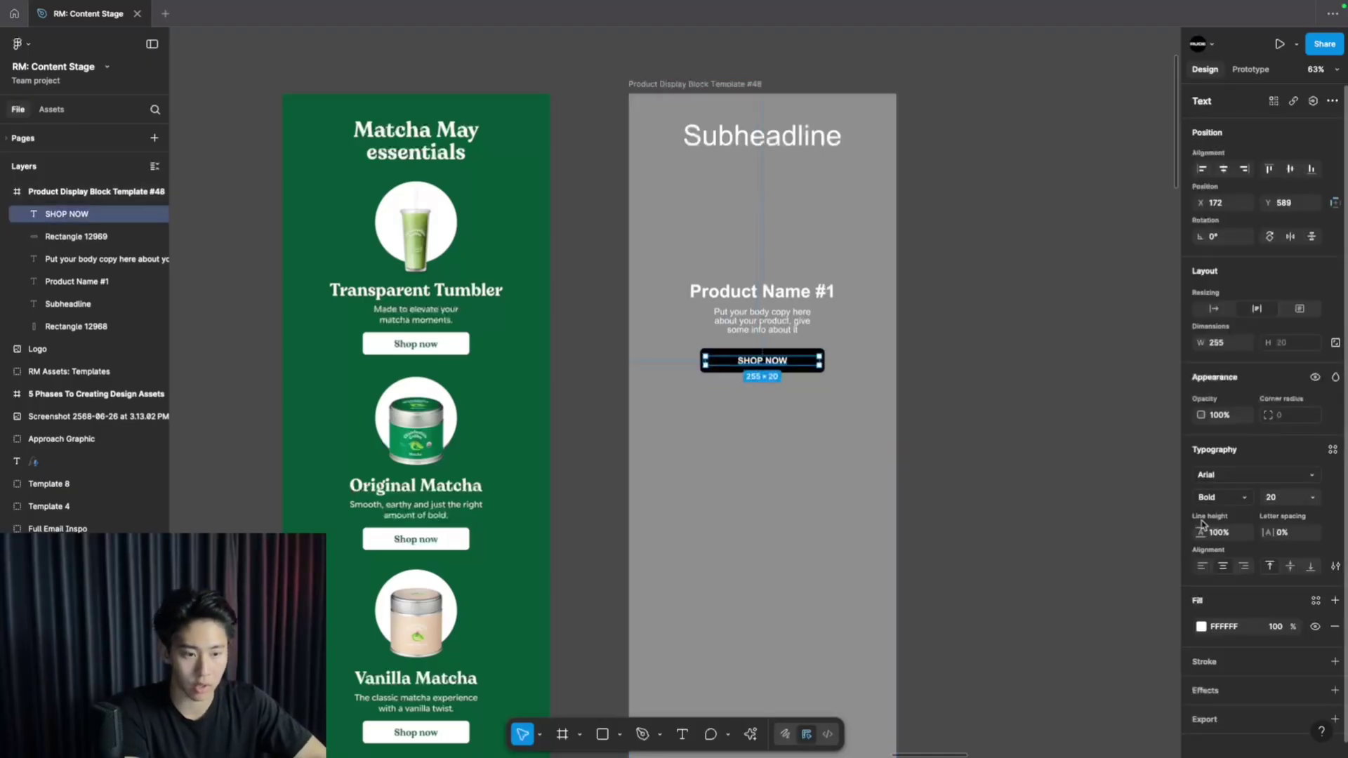
Set the SHOP NOW text's fill to the light grey BEBEBE.
{"action": "left_click", "coordinate": [1201, 626]}
{"action": "left_click", "coordinate": [1032, 604]}
{"action": "scroll", "coordinate": [761, 360], "scroll_direction": "up", "scroll_amount": 5}
{"action": "left_click", "coordinate": [805, 365]}
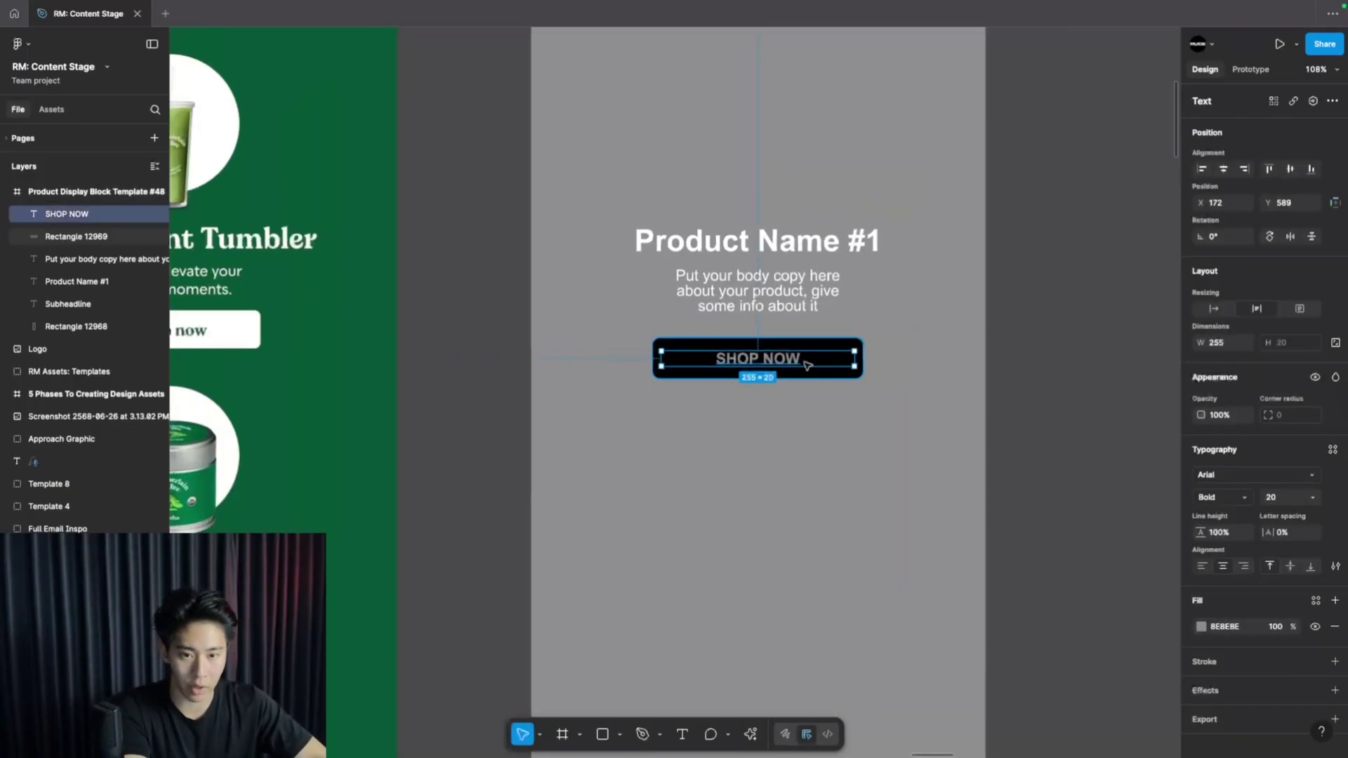
Reduce the Subheadline text to font size 52 and centre it in the template frame at Y 60.
{"action": "scroll", "coordinate": [787, 363], "scroll_direction": "down", "scroll_amount": 5}
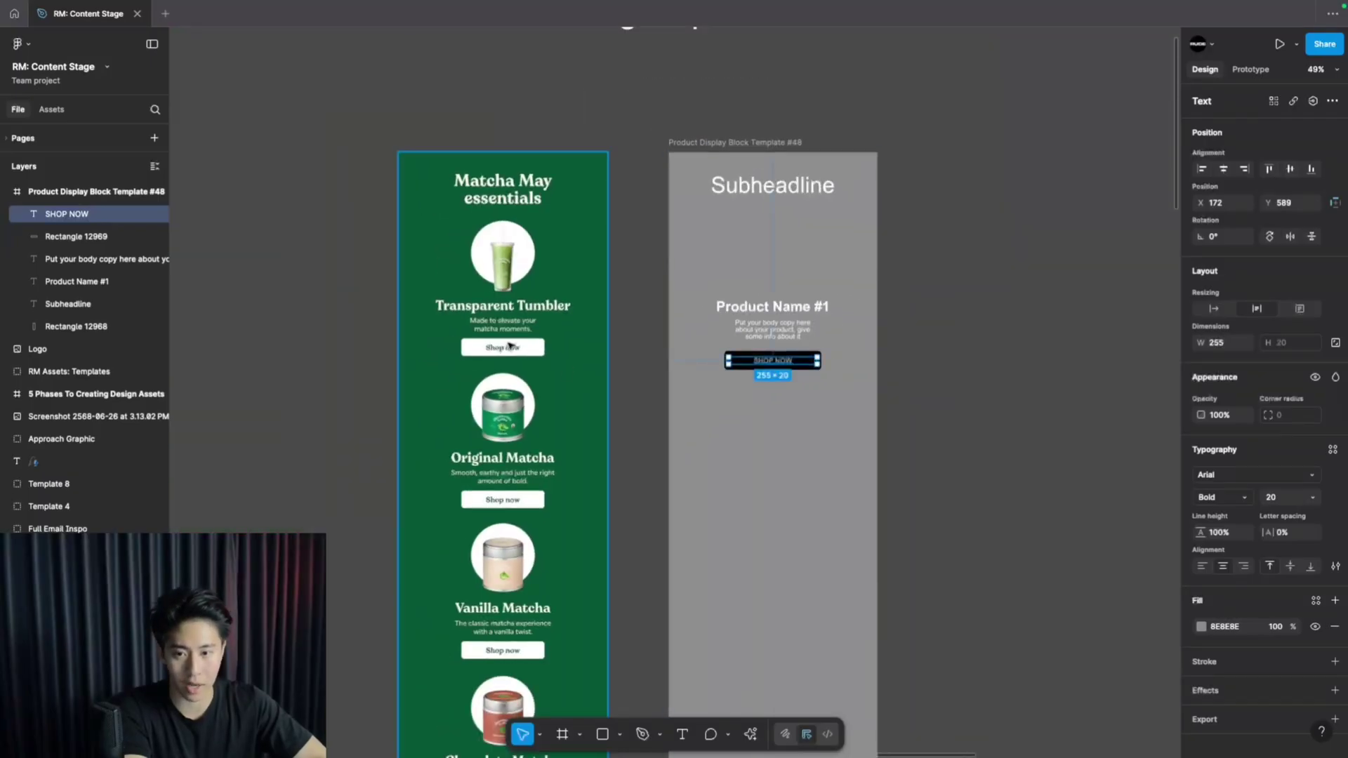
{"action": "left_click", "coordinate": [926, 389]}
{"action": "left_click", "coordinate": [754, 370]}
{"action": "left_click", "coordinate": [772, 185]}
{"action": "scroll", "coordinate": [647, 592], "scroll_direction": "up", "scroll_amount": 1}
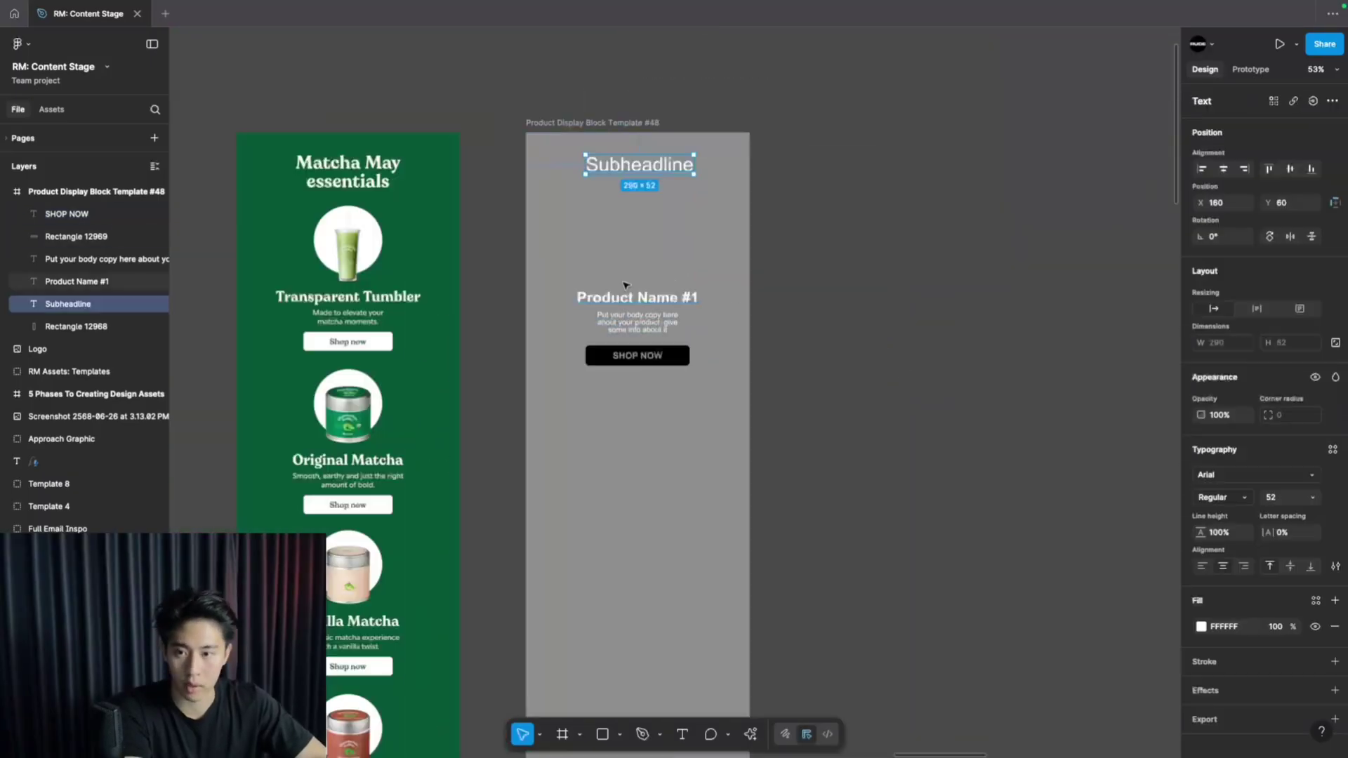
Draw a white circle about 181 × 181 centred between the Subheadline and the product name.
{"action": "left_click", "coordinate": [617, 738]}
{"action": "left_click", "coordinate": [630, 643]}
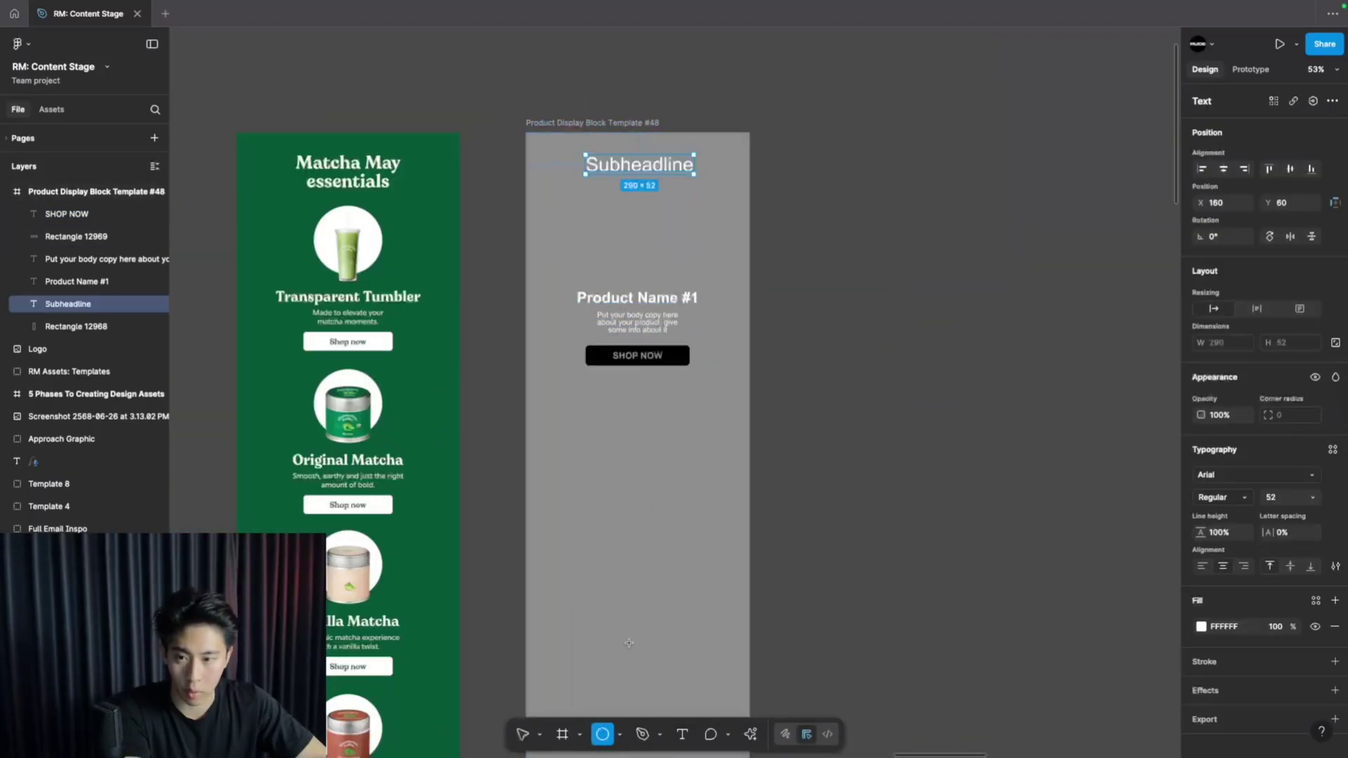
{"action": "mouse_move", "coordinate": [325, 211]}
{"action": "left_mouse_down"}
{"action": "mouse_move", "coordinate": [386, 275]}
{"action": "mouse_move", "coordinate": [651, 240]}
{"action": "left_mouse_up"}
Draw a dark grey 525252 rectangle about 64 × 184 over the white circle as a product image placeholder.
{"action": "left_click", "coordinate": [619, 735]}
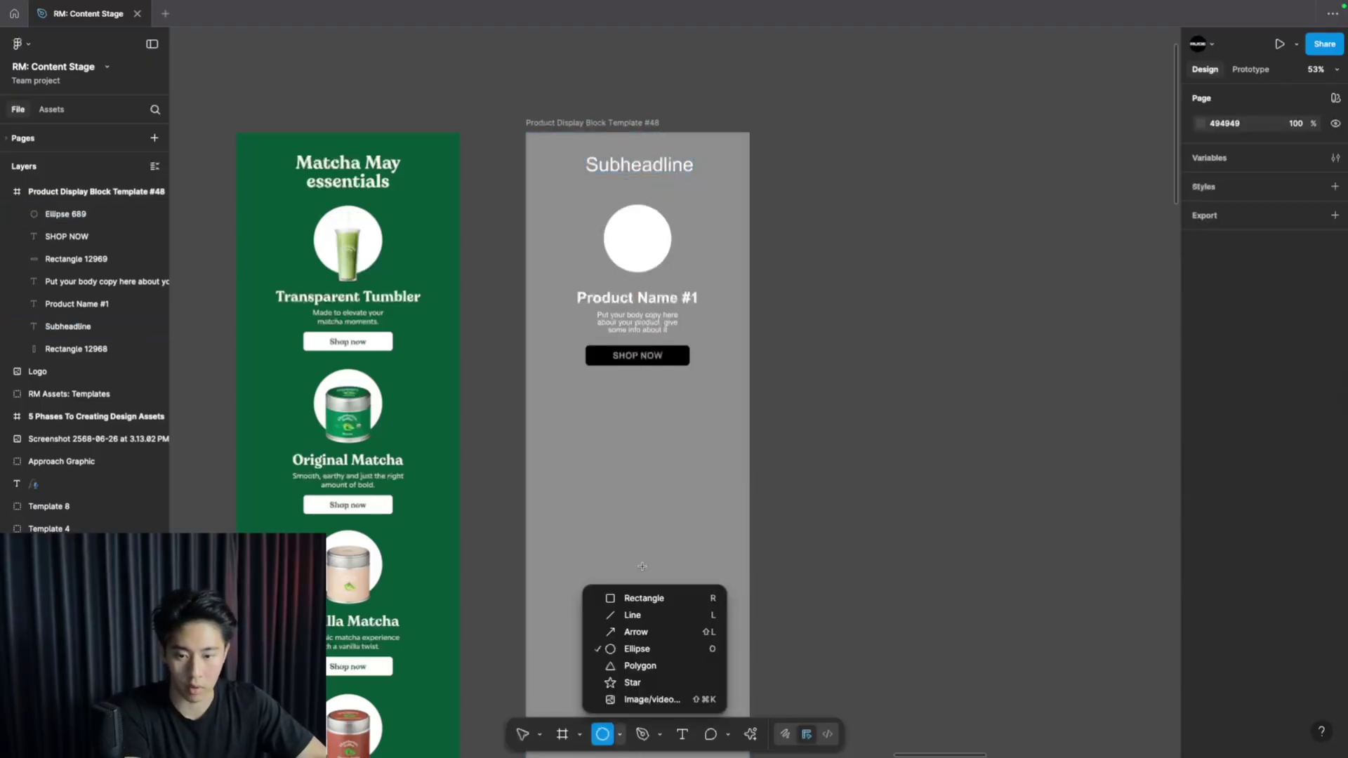
{"action": "left_click", "coordinate": [650, 602]}
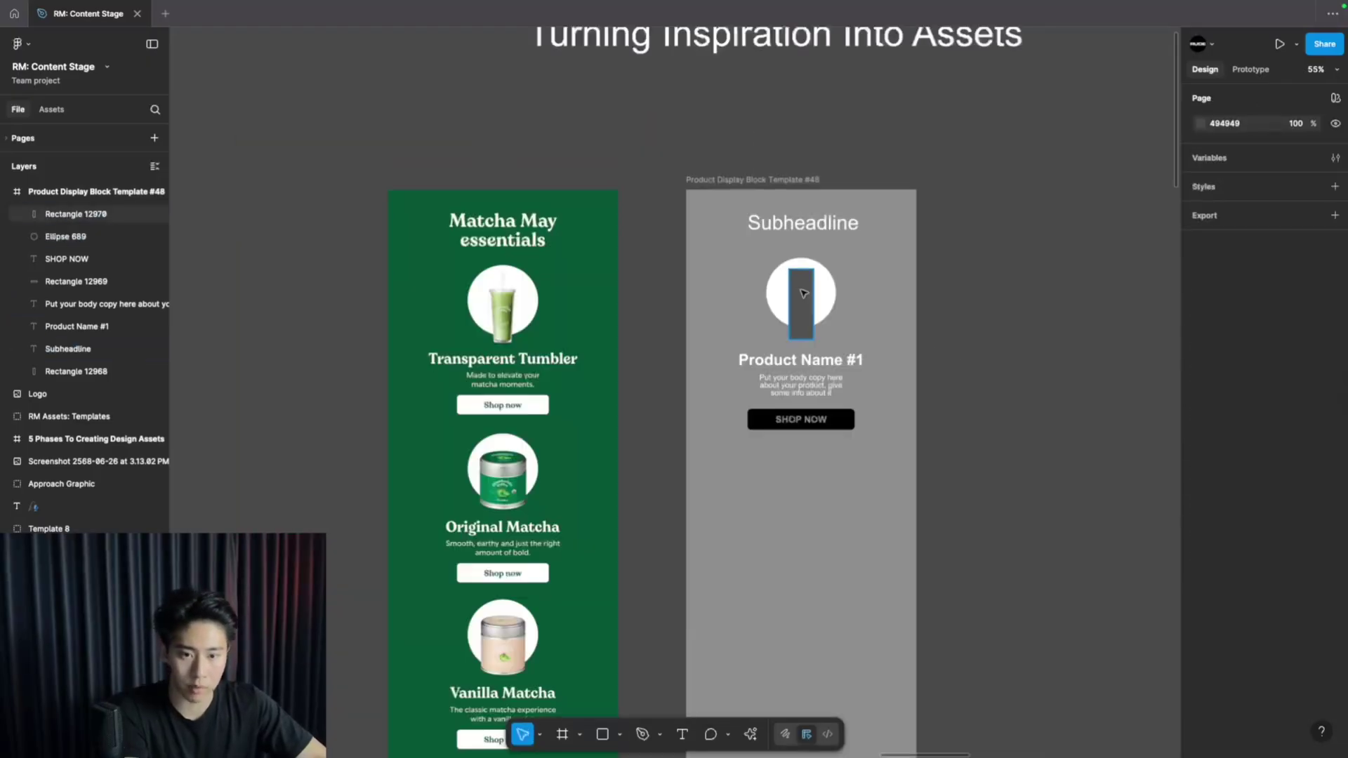
{"action": "key", "text": "Escape"}
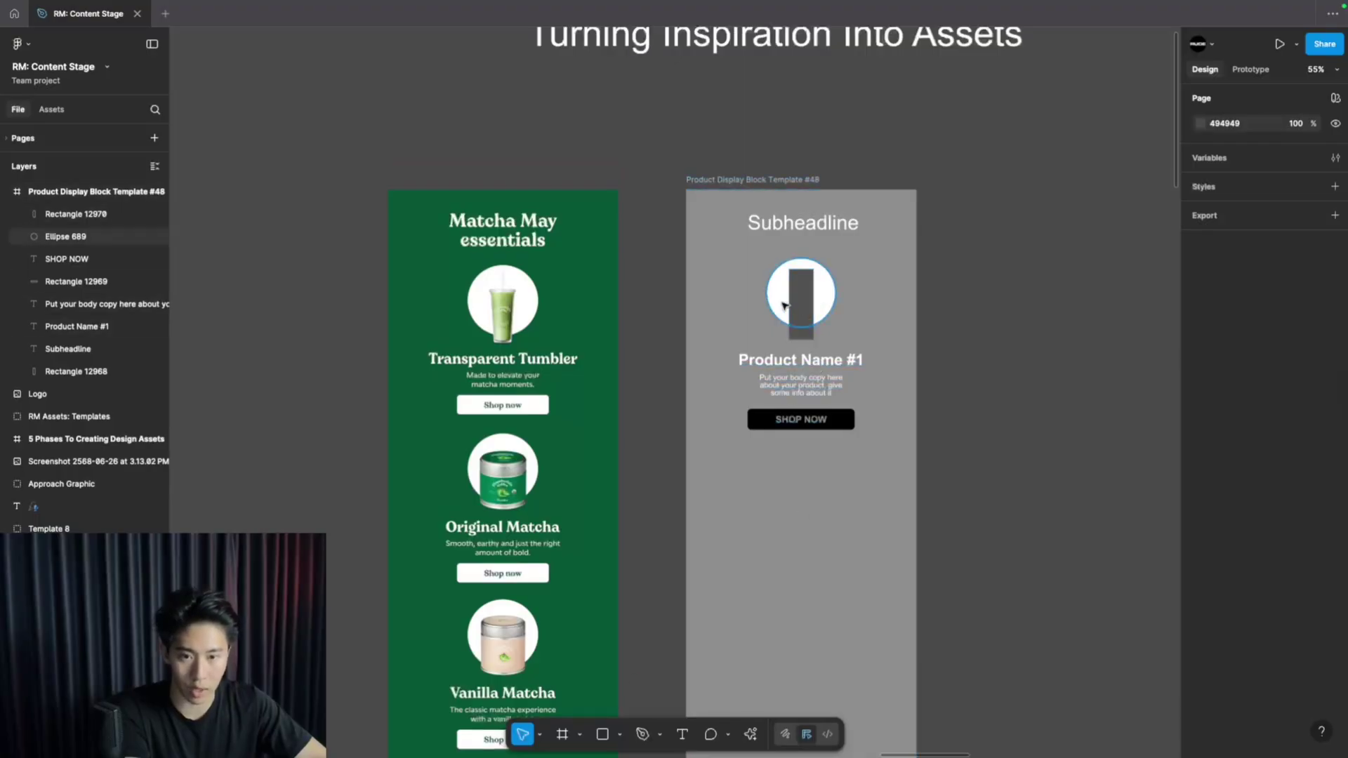
Rename the circle layer "Circle Background" and the dark placeholder rectangle layer "Product Image".
{"action": "double_click", "coordinate": [66, 236]}
{"action": "type", "text": "Circle"}
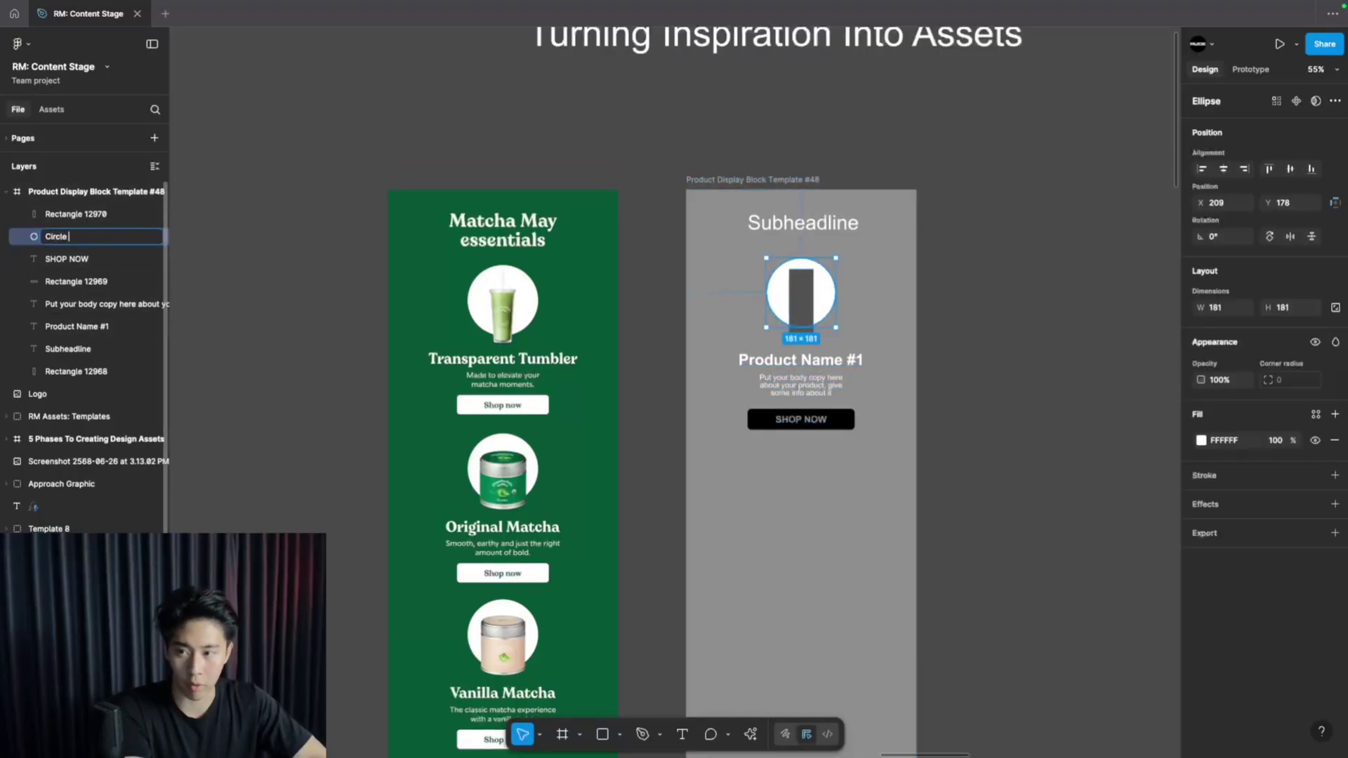
{"action": "type", "text": " Background"}
{"action": "key", "text": "Return"}
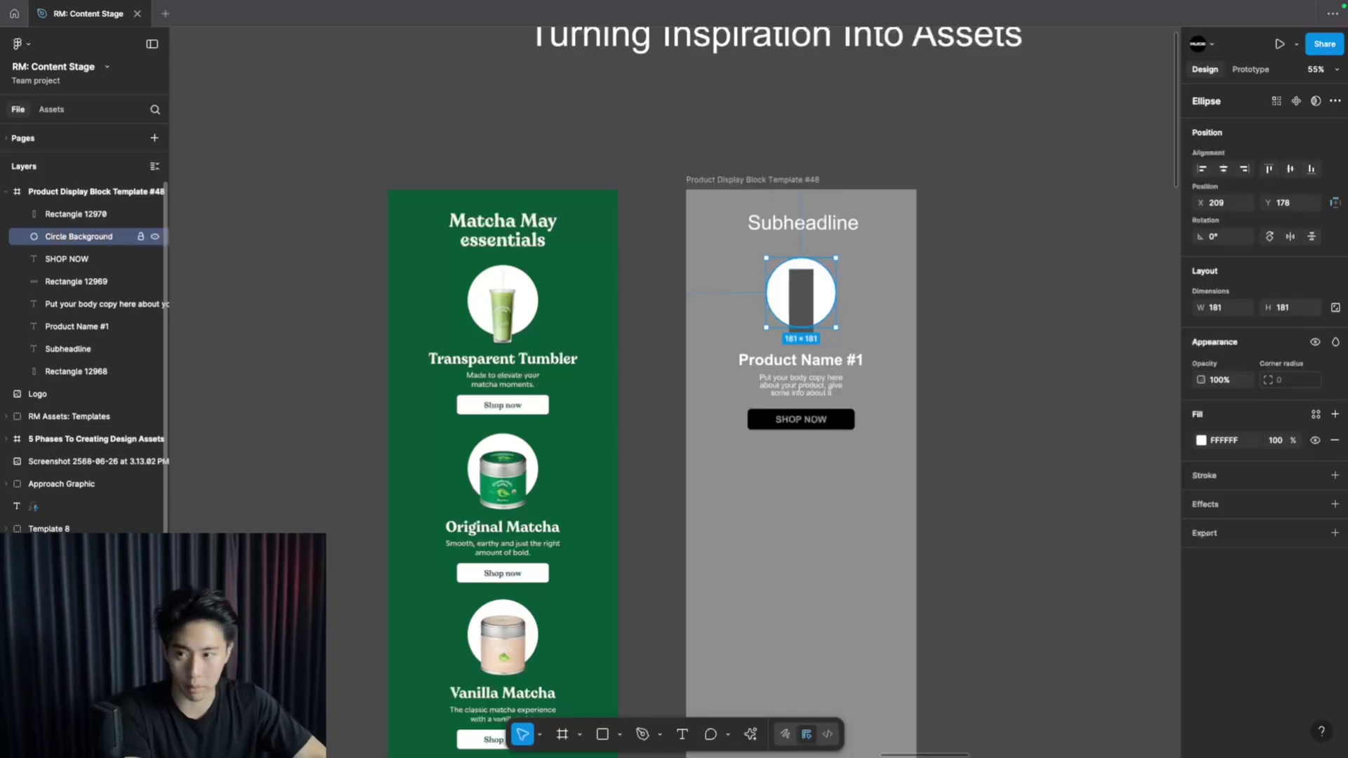
{"action": "double_click", "coordinate": [103, 213]}
{"action": "type", "text": "P"}
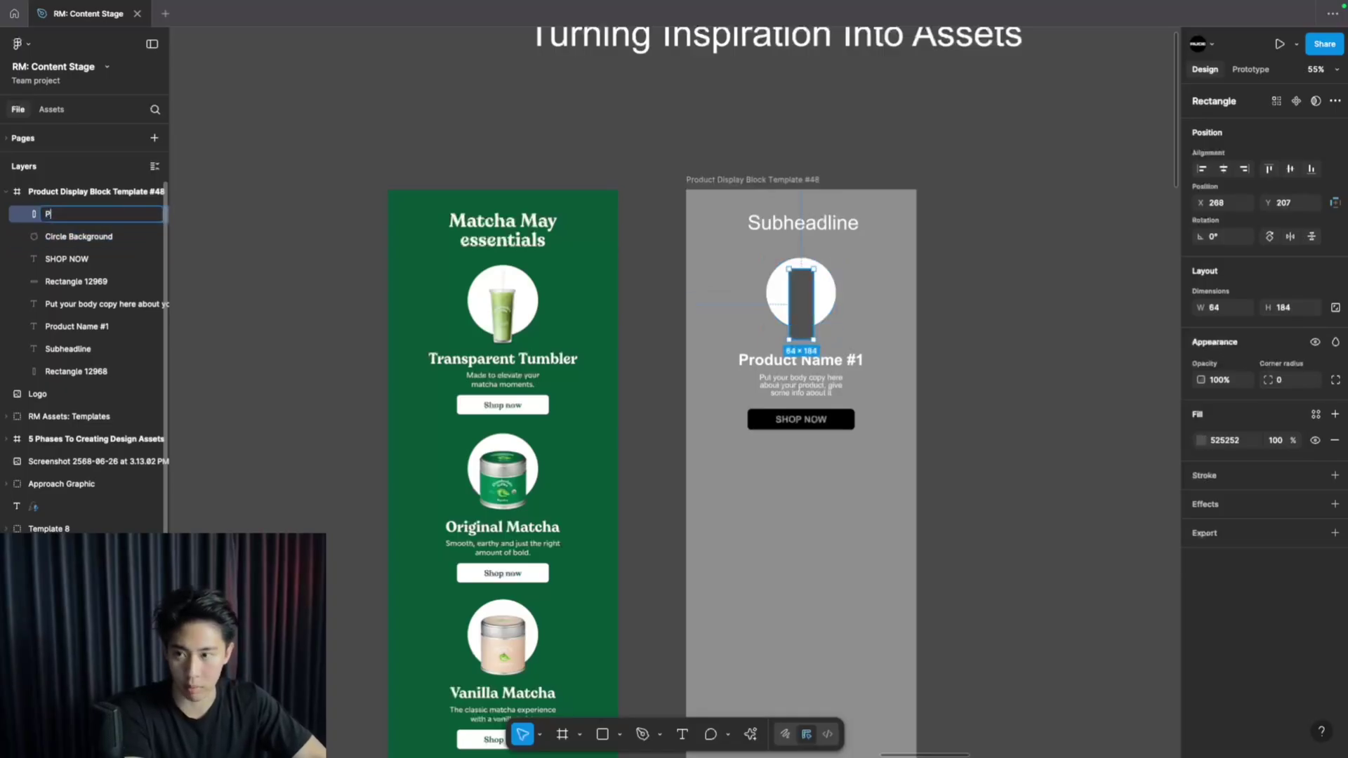
{"action": "type", "text": "roduct Image"}
Group the circle and product image as "Product 1 Picture", and the button text and its background as "CTA P1".
{"action": "left_click", "coordinate": [79, 237], "text": "shift"}
{"action": "right_click", "coordinate": [112, 236]}
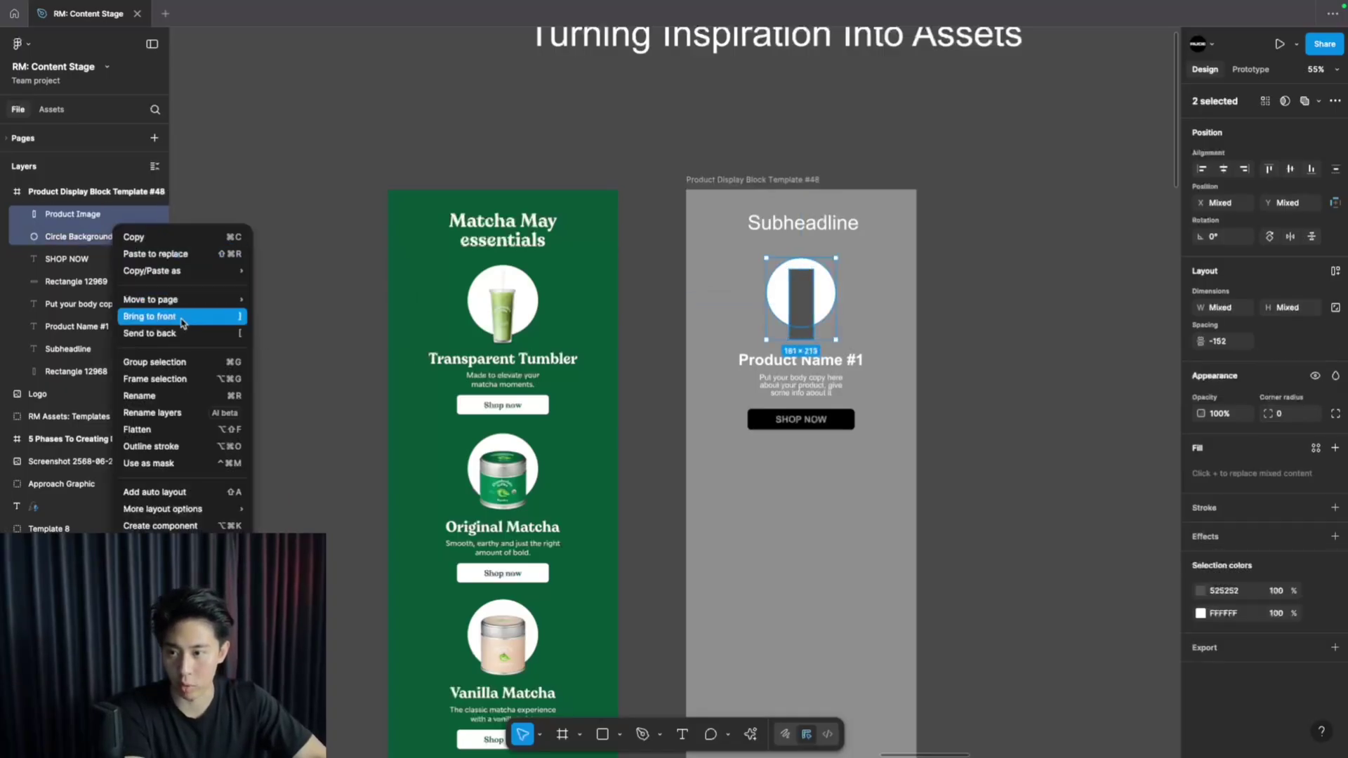
{"action": "left_click", "coordinate": [148, 346]}
{"action": "double_click", "coordinate": [102, 213]}
{"action": "type", "text": "Prto"}
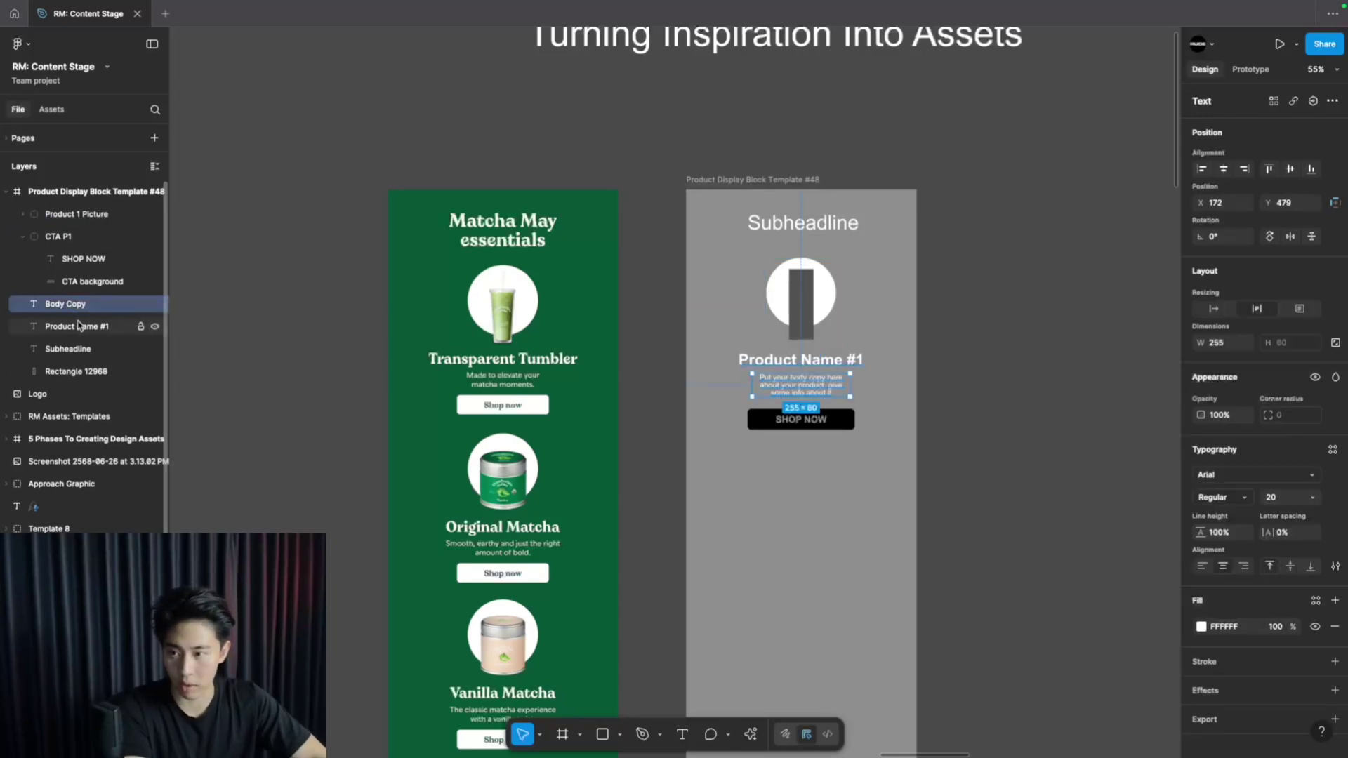
Name the background layer "Product Display Background" and move the subheadline layer to the top as "Product Display Subhead".
{"action": "left_click", "coordinate": [91, 370]}
{"action": "left_click_drag", "start_coordinate": [91, 348], "coordinate": [92, 205]}
Group the picture, CTA, body copy and product name layers together and name the group "Product 1".
{"action": "left_click", "coordinate": [91, 236]}
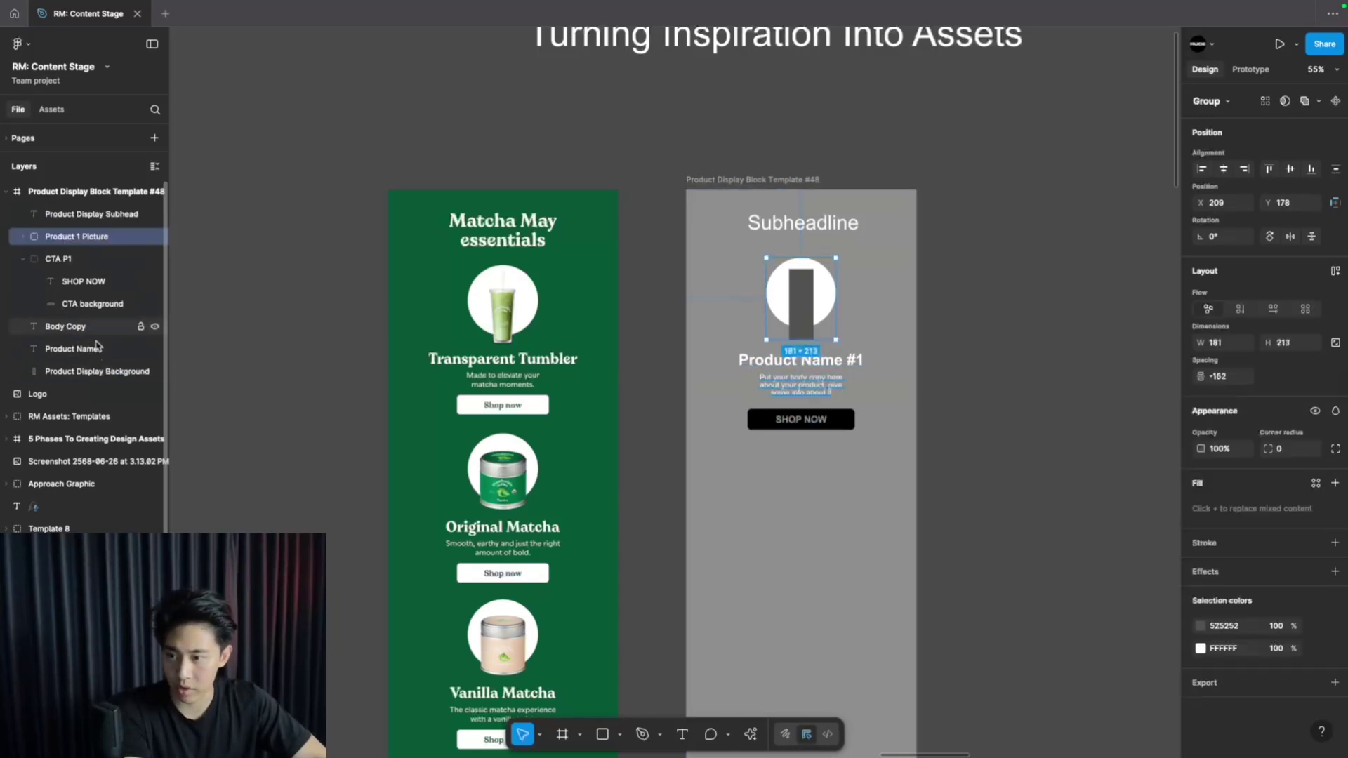
{"action": "left_click", "coordinate": [88, 348], "text": "shift"}
{"action": "right_click", "coordinate": [98, 260]}
{"action": "left_click", "coordinate": [141, 392]}
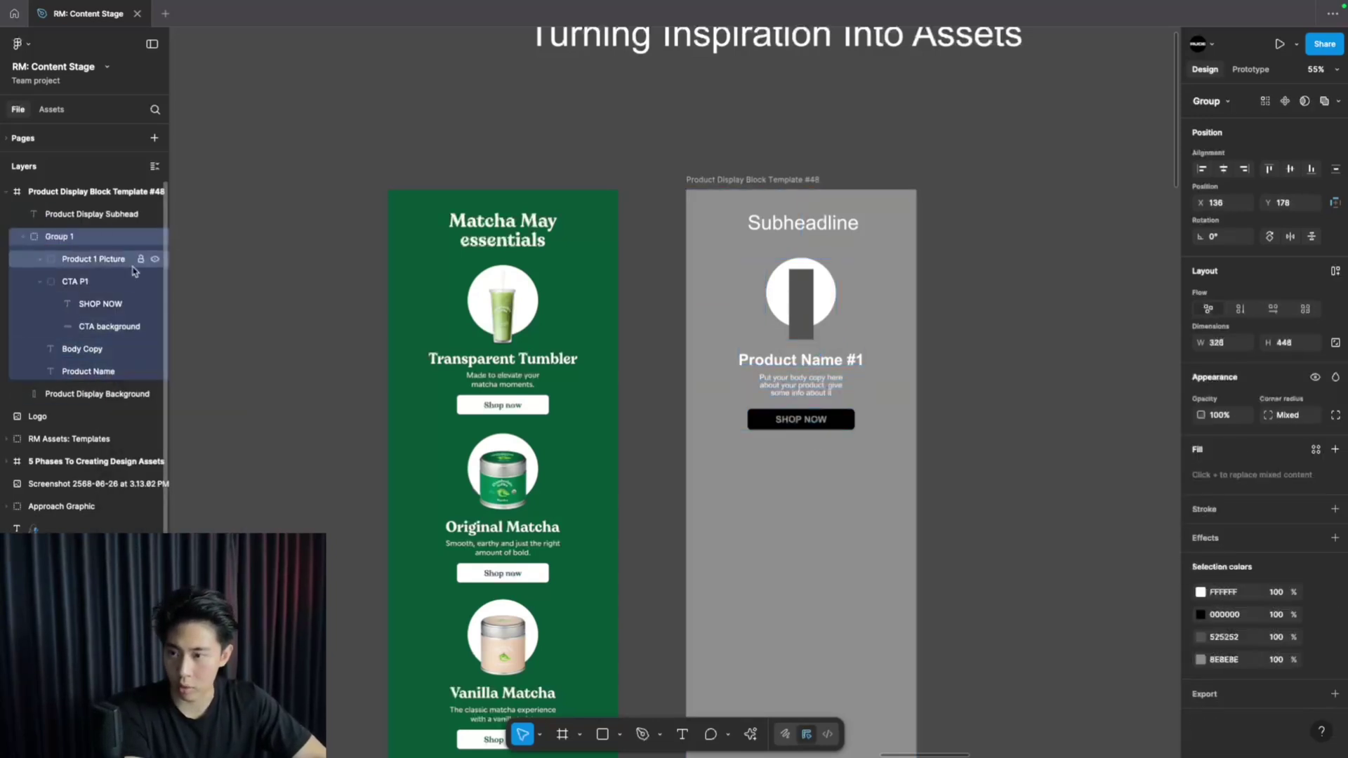
{"action": "double_click", "coordinate": [138, 236]}
{"action": "type", "text": "Product 1"}
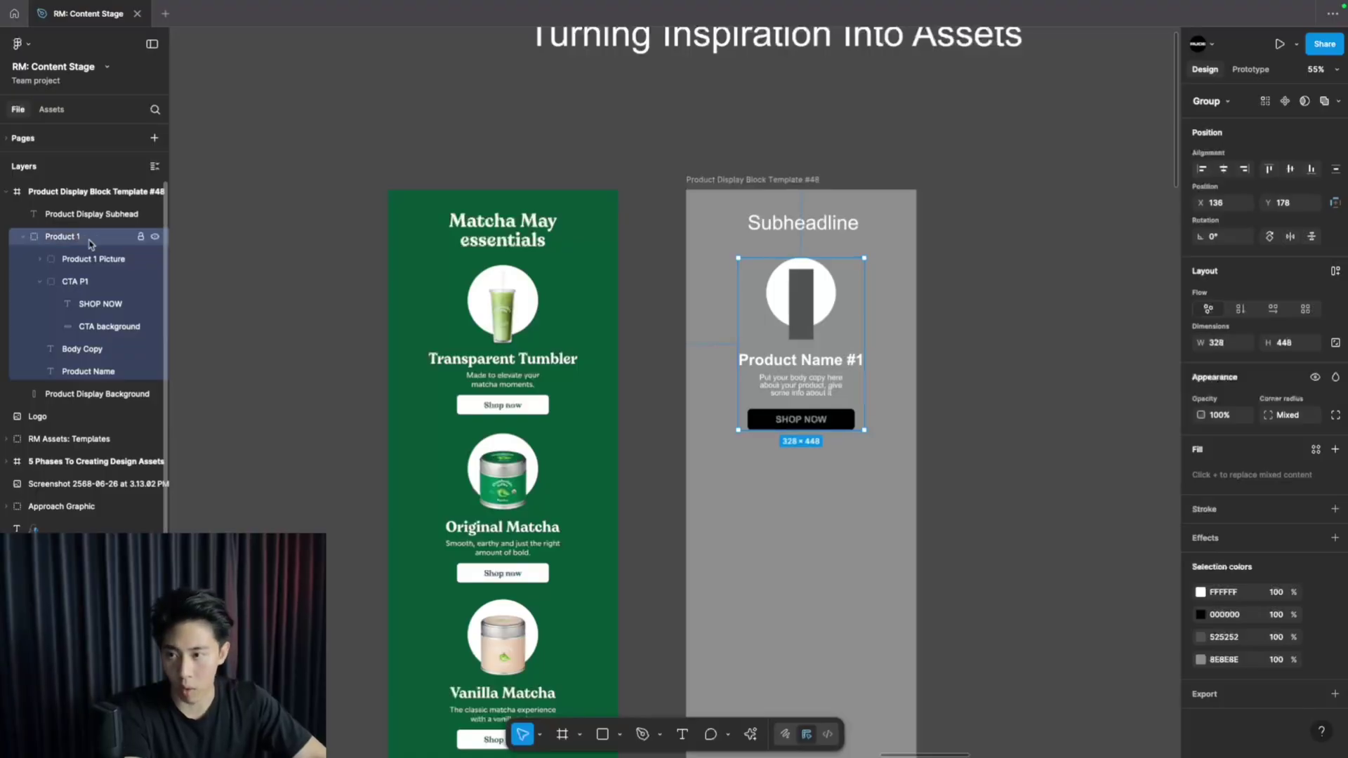
{"action": "key", "text": "Return"}
Duplicate the Product 1 group twice down the frame and order the layers as Product 1, Product 2 and Product 3.
{"action": "scroll", "coordinate": [751, 327], "scroll_direction": "down", "scroll_amount": 2}
{"action": "scroll", "coordinate": [751, 327], "scroll_direction": "down", "scroll_amount": 3}
{"action": "left_click_drag", "start_coordinate": [775, 311], "coordinate": [772, 523]}
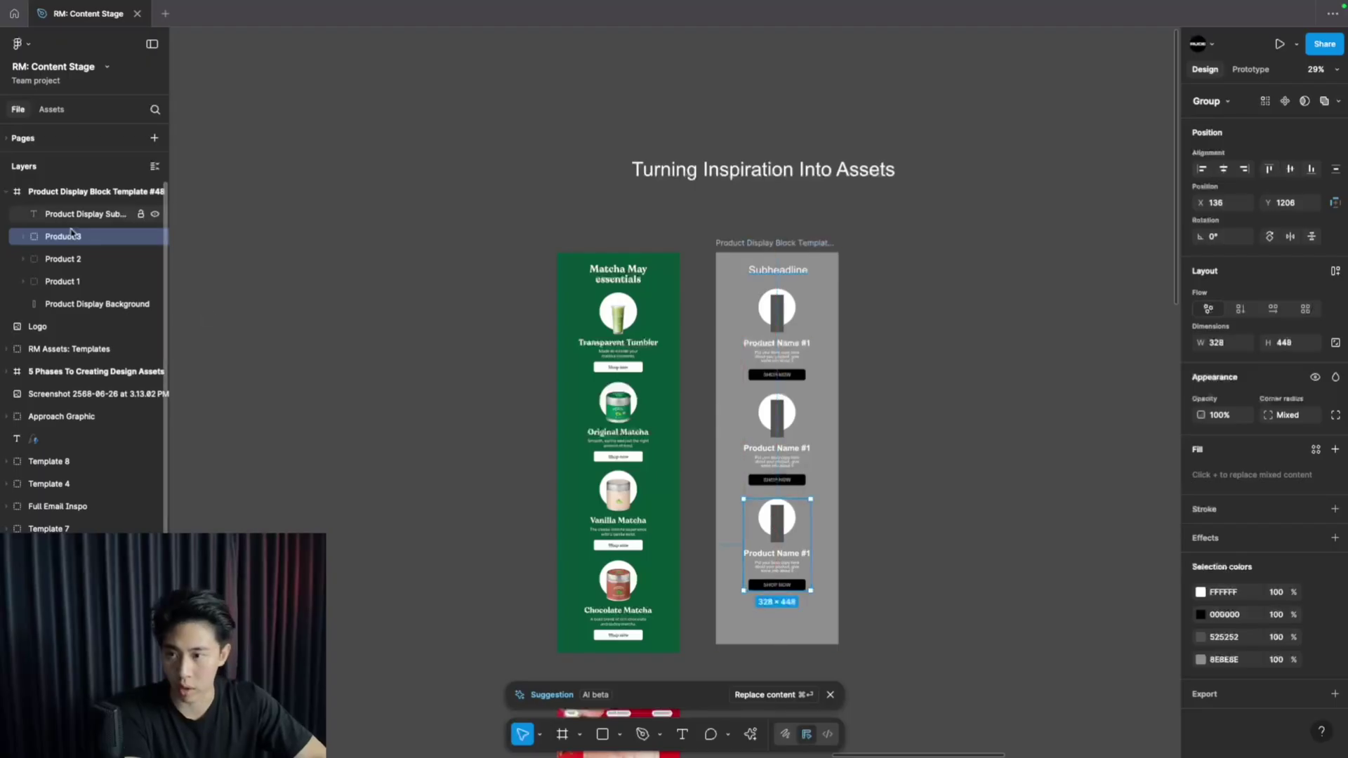
{"action": "left_click_drag", "start_coordinate": [51, 282], "coordinate": [50, 233]}
{"action": "left_click", "coordinate": [78, 264]}
Shorten the product display template frame to 600 × 1714, leaving a 60 margin below the last button.
{"action": "scroll", "coordinate": [769, 502], "scroll_direction": "up", "scroll_amount": 2, "text": "ctrl"}
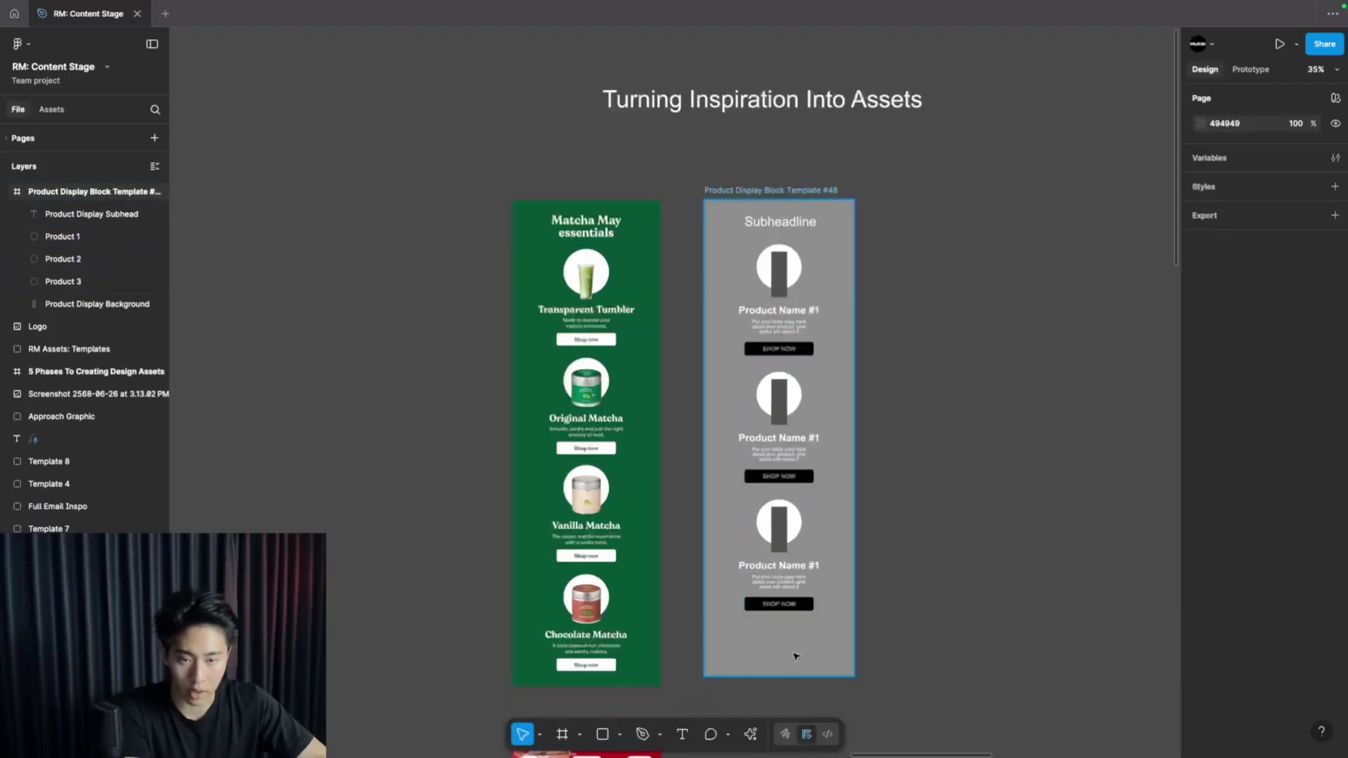
{"action": "left_click", "coordinate": [798, 657]}
{"action": "left_click_drag", "start_coordinate": [793, 671], "coordinate": [794, 625]}
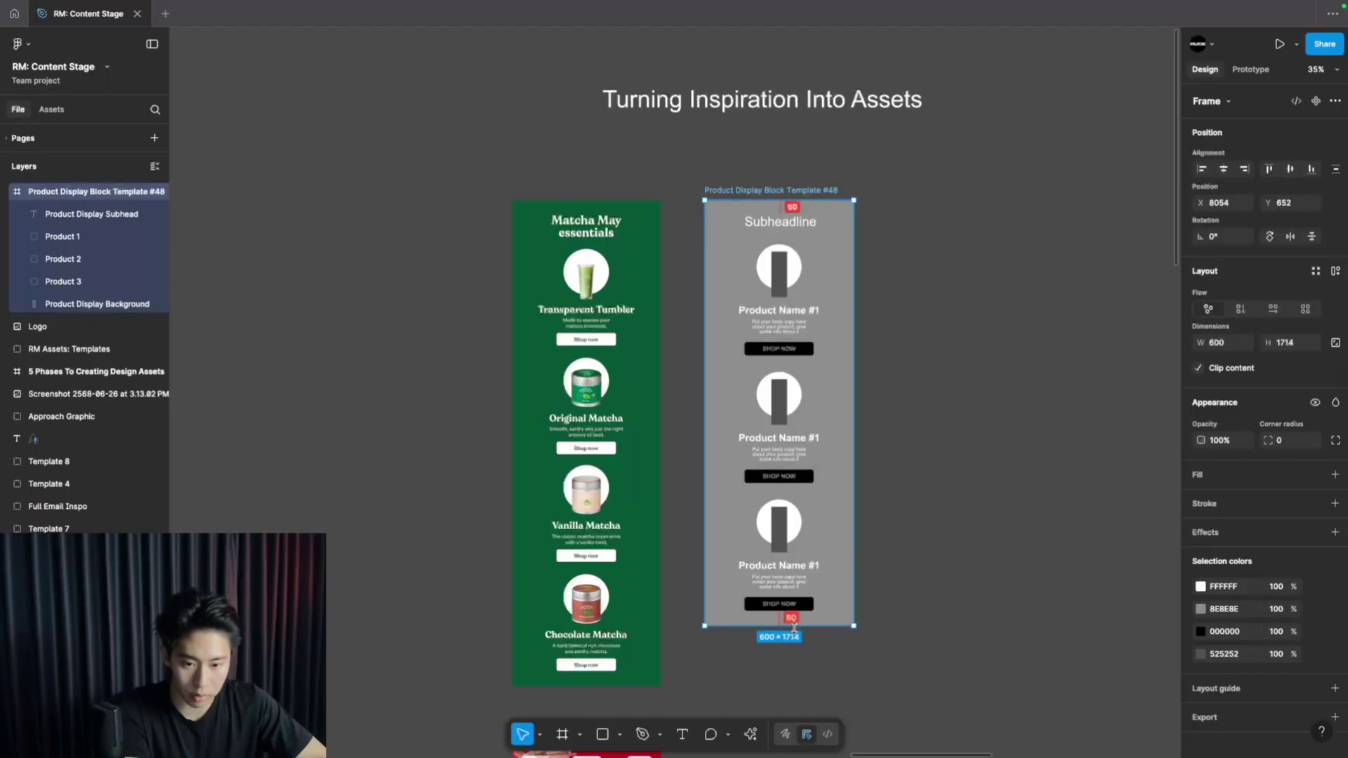
{"action": "left_click", "coordinate": [968, 604]}
Add a vertical "Product Image" text over the dark image placeholder in each of the three products.
{"action": "scroll", "coordinate": [869, 403], "scroll_direction": "down", "scroll_amount": 3}
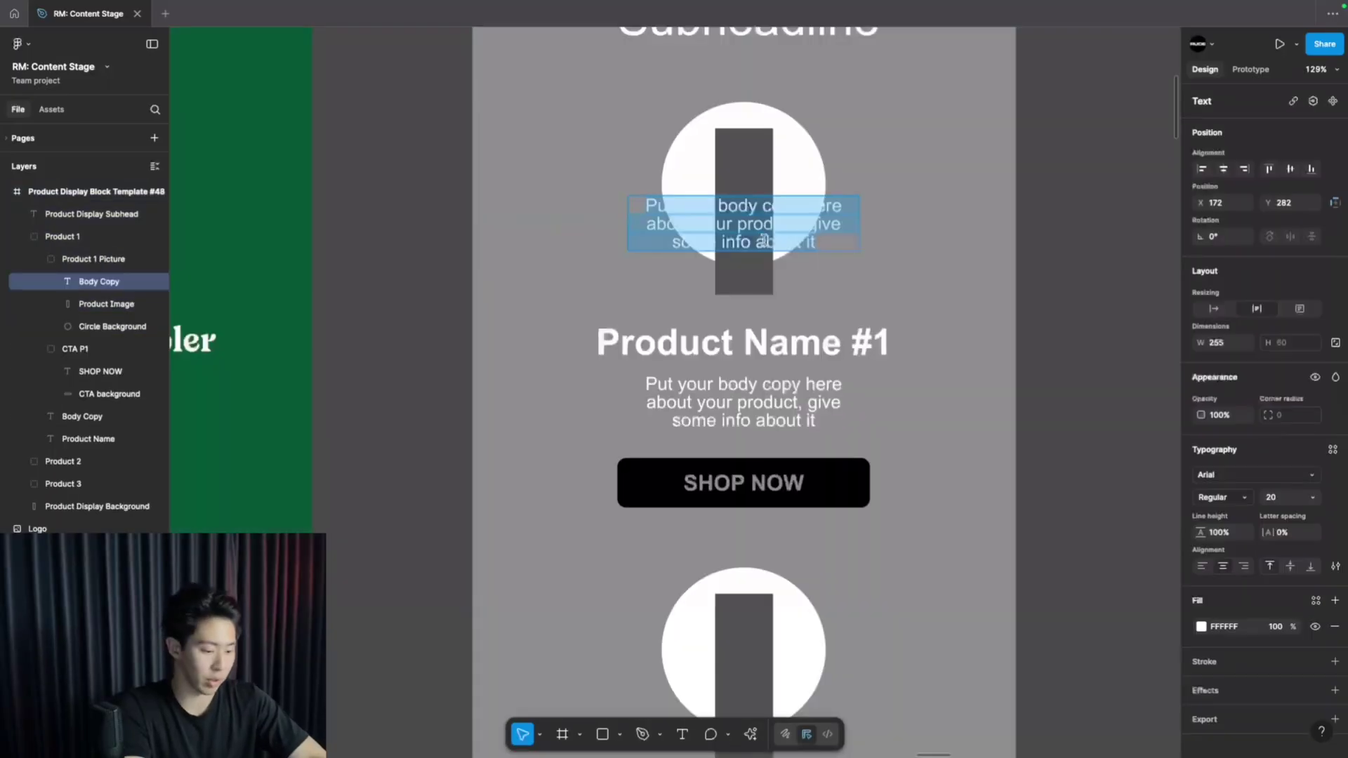
{"action": "type", "text": "Product Image"}
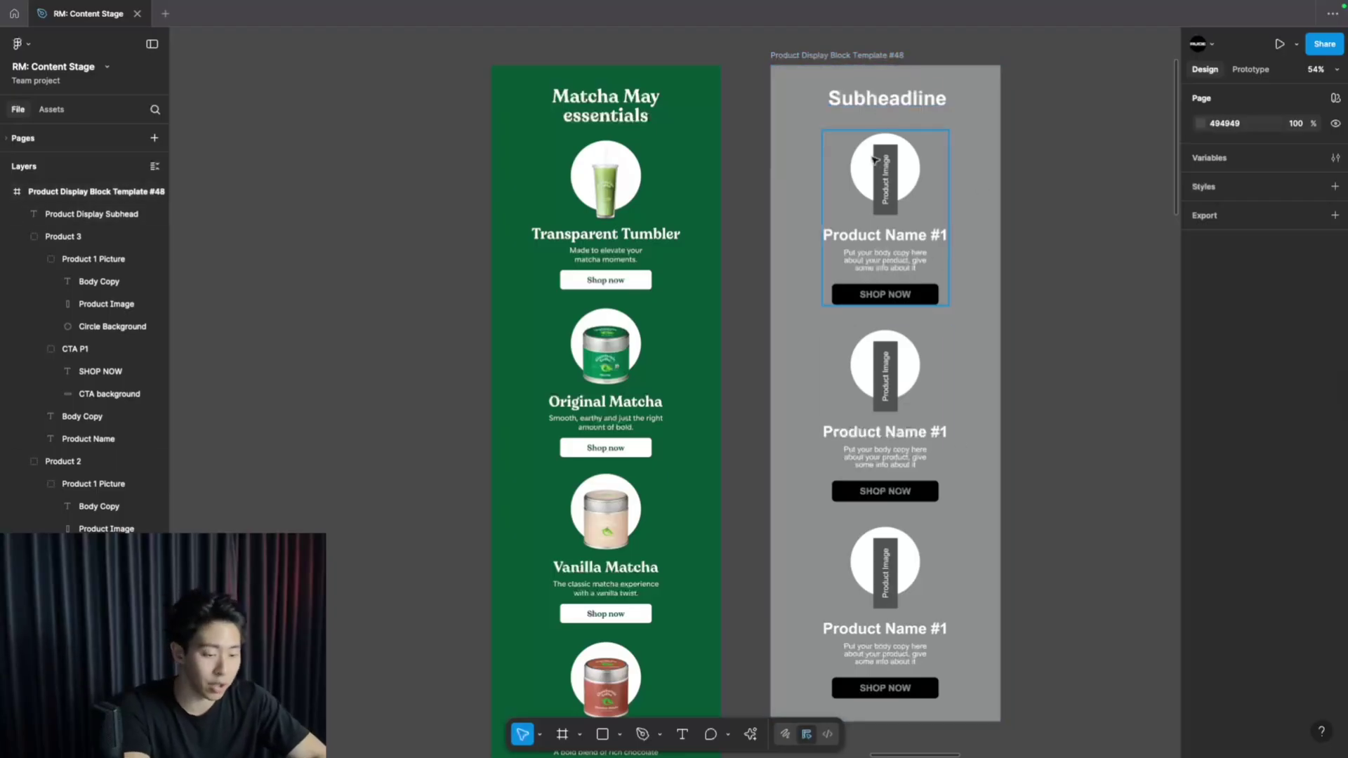
Draw a new frame about 465 × 873 beside the red "Boating Not Bloating" hero section, matching its height.
{"action": "scroll", "coordinate": [896, 461], "scroll_direction": "down", "scroll_amount": 5}
{"action": "scroll", "coordinate": [897, 463], "scroll_direction": "down", "scroll_amount": 2, "text": "ctrl"}
{"action": "scroll", "coordinate": [897, 463], "scroll_direction": "down", "scroll_amount": 10}
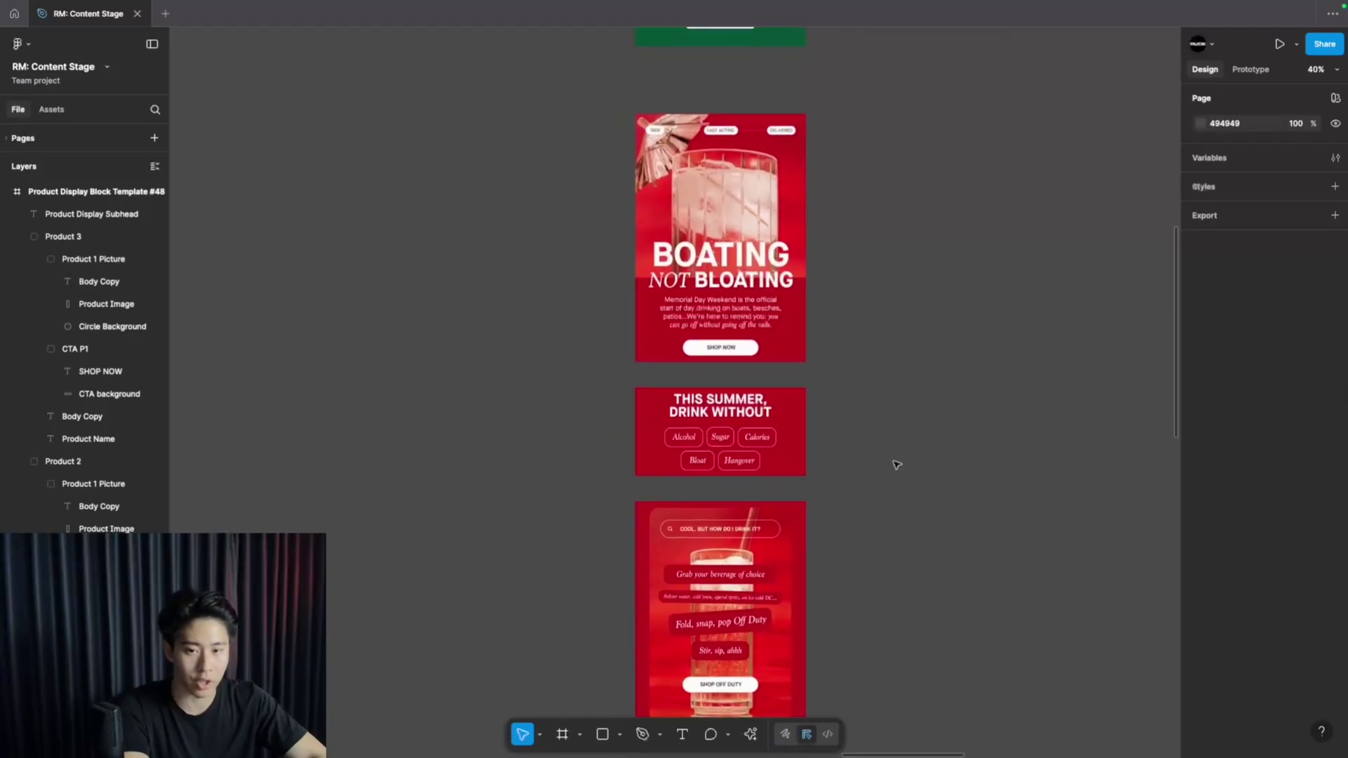
{"action": "scroll", "coordinate": [897, 464], "scroll_direction": "up", "scroll_amount": 4, "text": "ctrl"}
{"action": "left_click", "coordinate": [563, 734]}
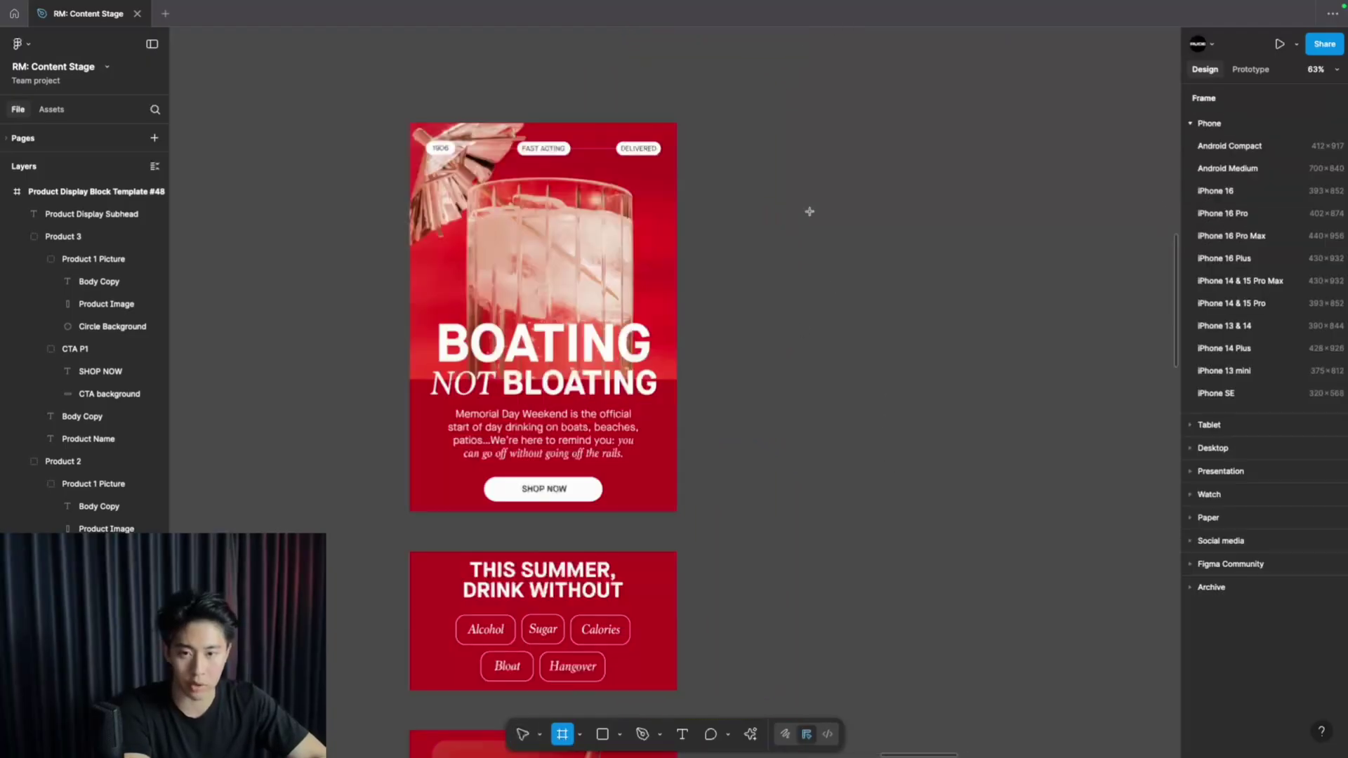
{"action": "left_click_drag", "start_coordinate": [756, 123], "coordinate": [963, 512]}
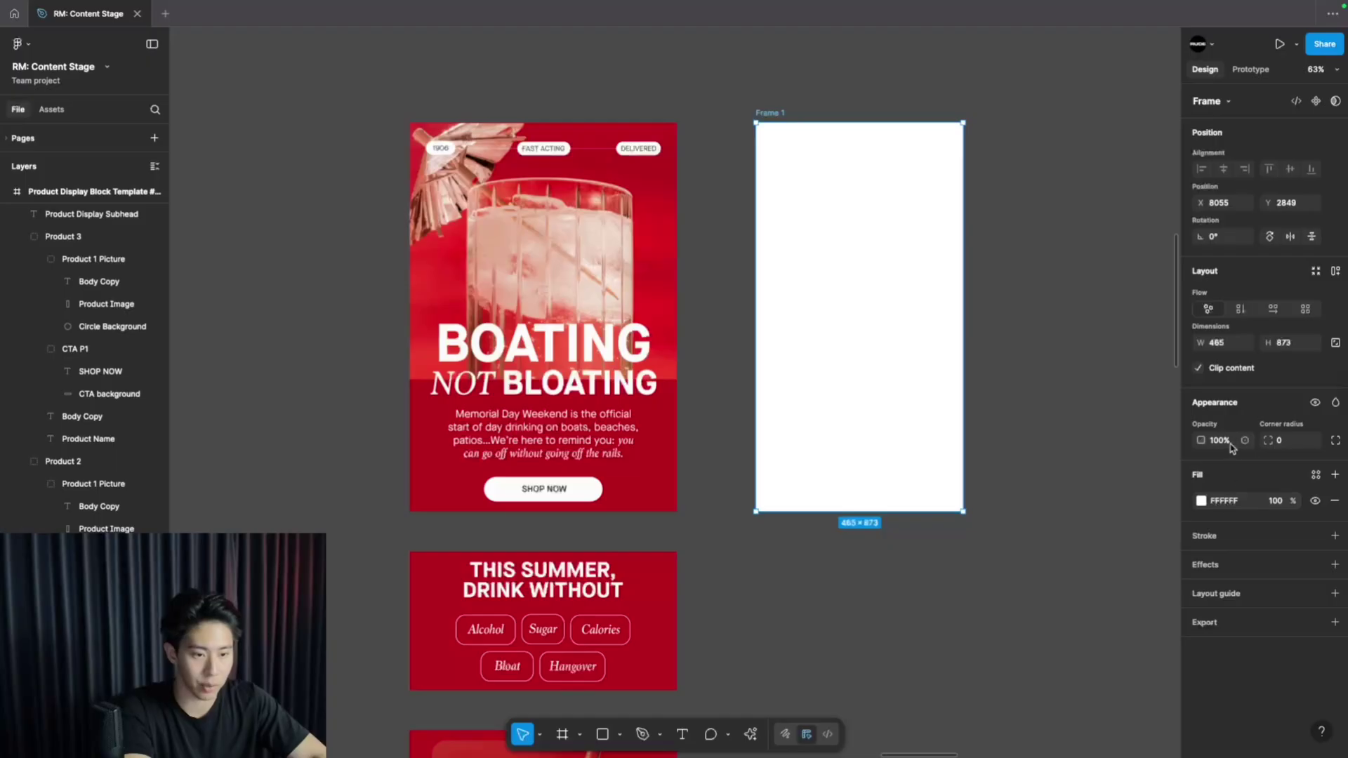
Remove the new frame's white fill and rename the frame "Hero Block Template #68".
{"action": "key", "text": "Delete"}
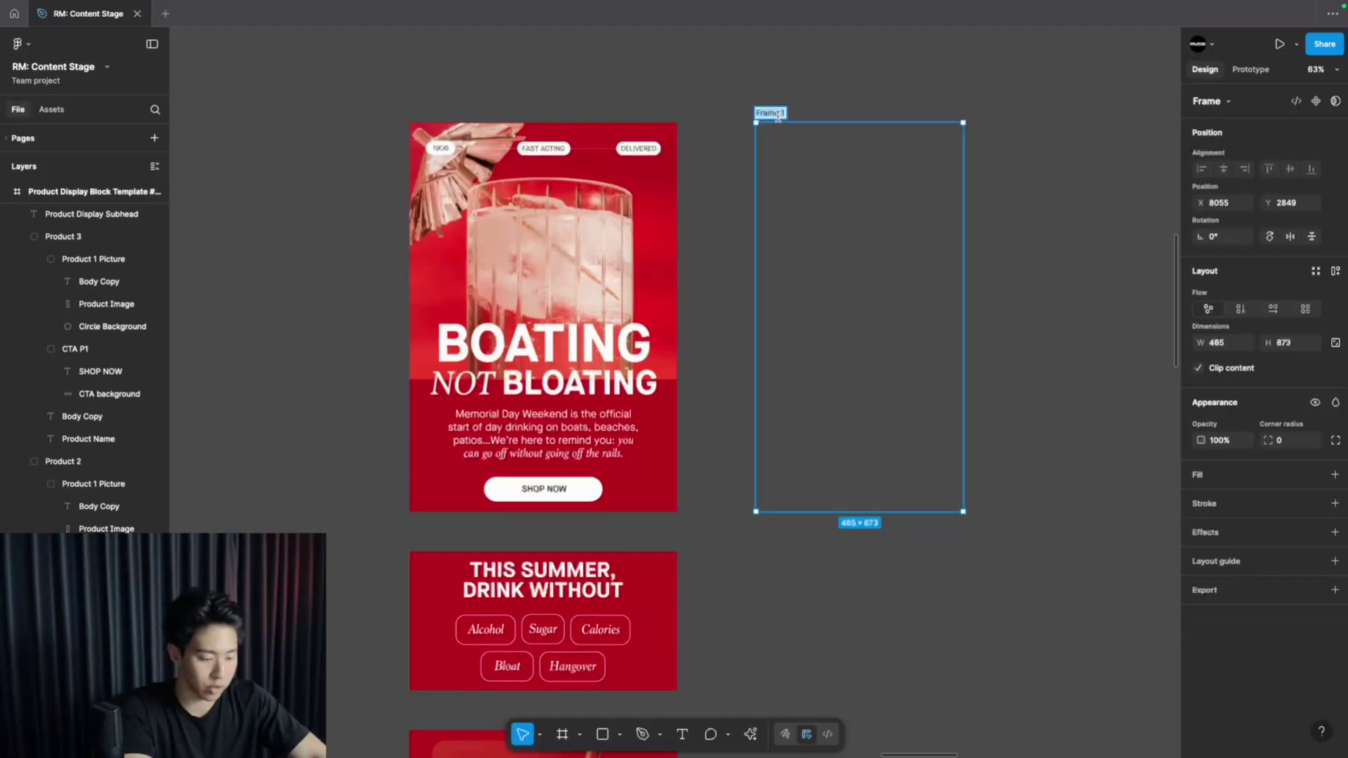
{"action": "type", "text": "Hero Block Template #68"}
{"action": "key", "text": "Return"}
Widen the hero template frame to 600 and draw a rectangle about 286 high across its full width at the upper edge.
{"action": "key", "text": "r"}
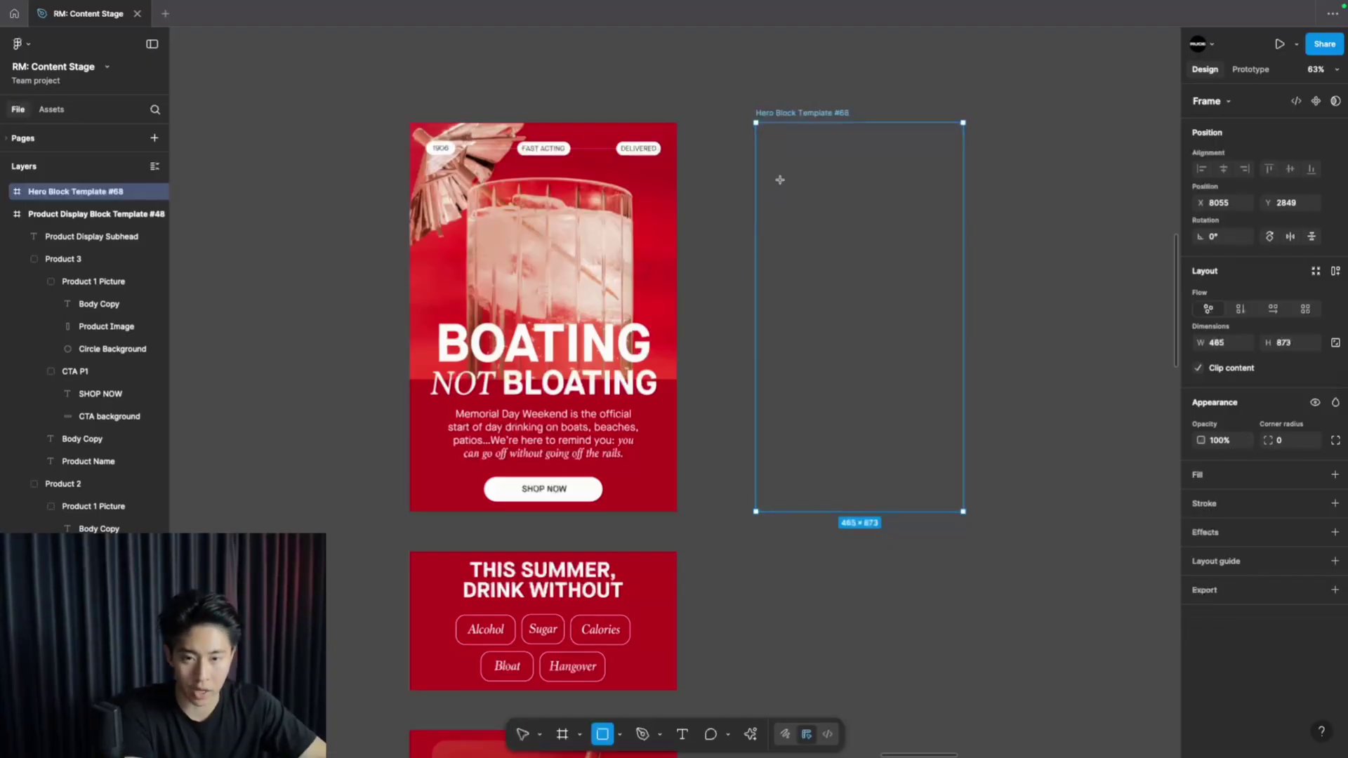
{"action": "left_click_drag", "start_coordinate": [755, 121], "coordinate": [963, 249]}
{"action": "type", "text": "600"}
{"action": "key", "text": "Return"}
{"action": "left_click", "coordinate": [862, 206]}
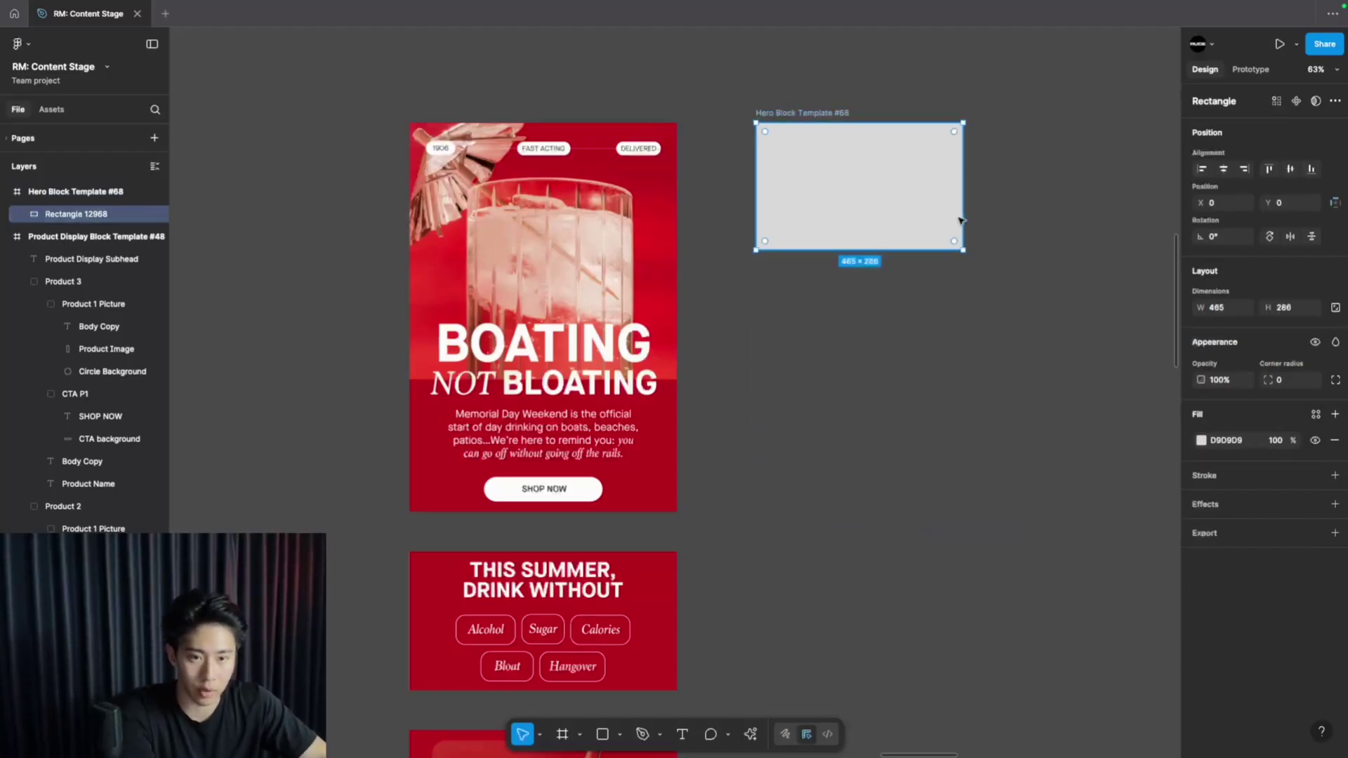
{"action": "left_click_drag", "start_coordinate": [963, 218], "coordinate": [1035, 217]}
Divide the hero frame into two stacked full-width rectangles, with the lower one 600 × 289 starting at Y 584.
{"action": "left_click_drag", "start_coordinate": [951, 348], "coordinate": [952, 477]}
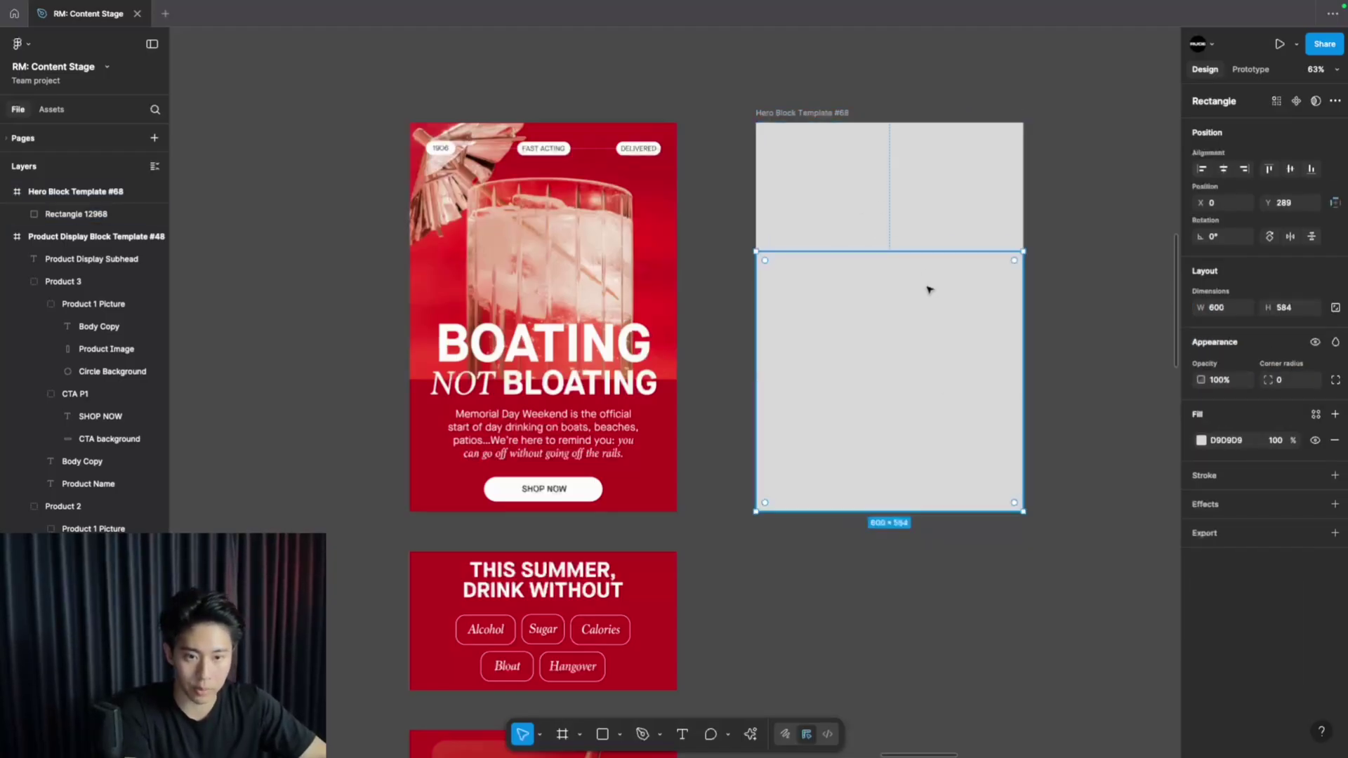
{"action": "left_click_drag", "start_coordinate": [921, 251], "coordinate": [922, 384]}
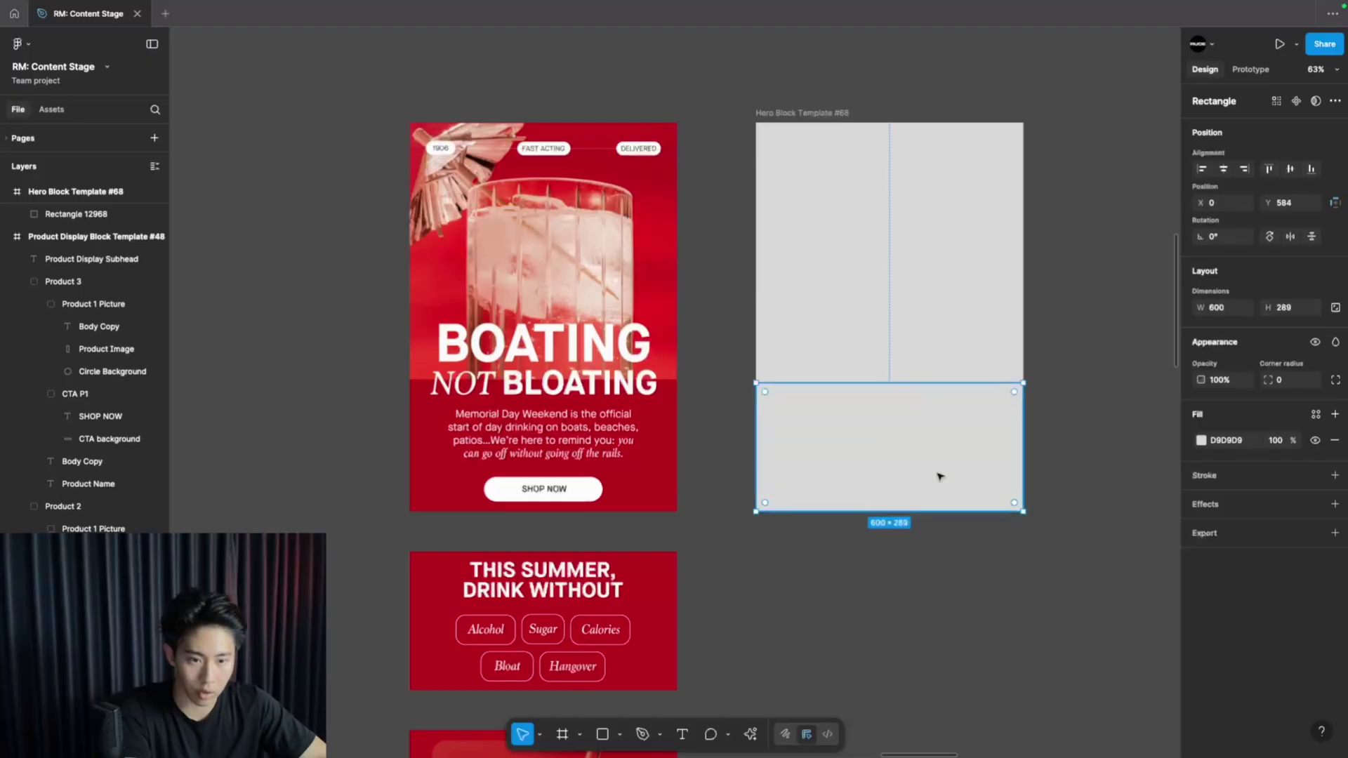
Duplicate the upper hero rectangle and inset its edges to form a darker image placeholder standing on the lower section.
{"action": "key", "text": "ctrl+z"}
{"action": "key", "text": "ctrl+d"}
{"action": "left_click_drag", "start_coordinate": [756, 270], "coordinate": [824, 270]}
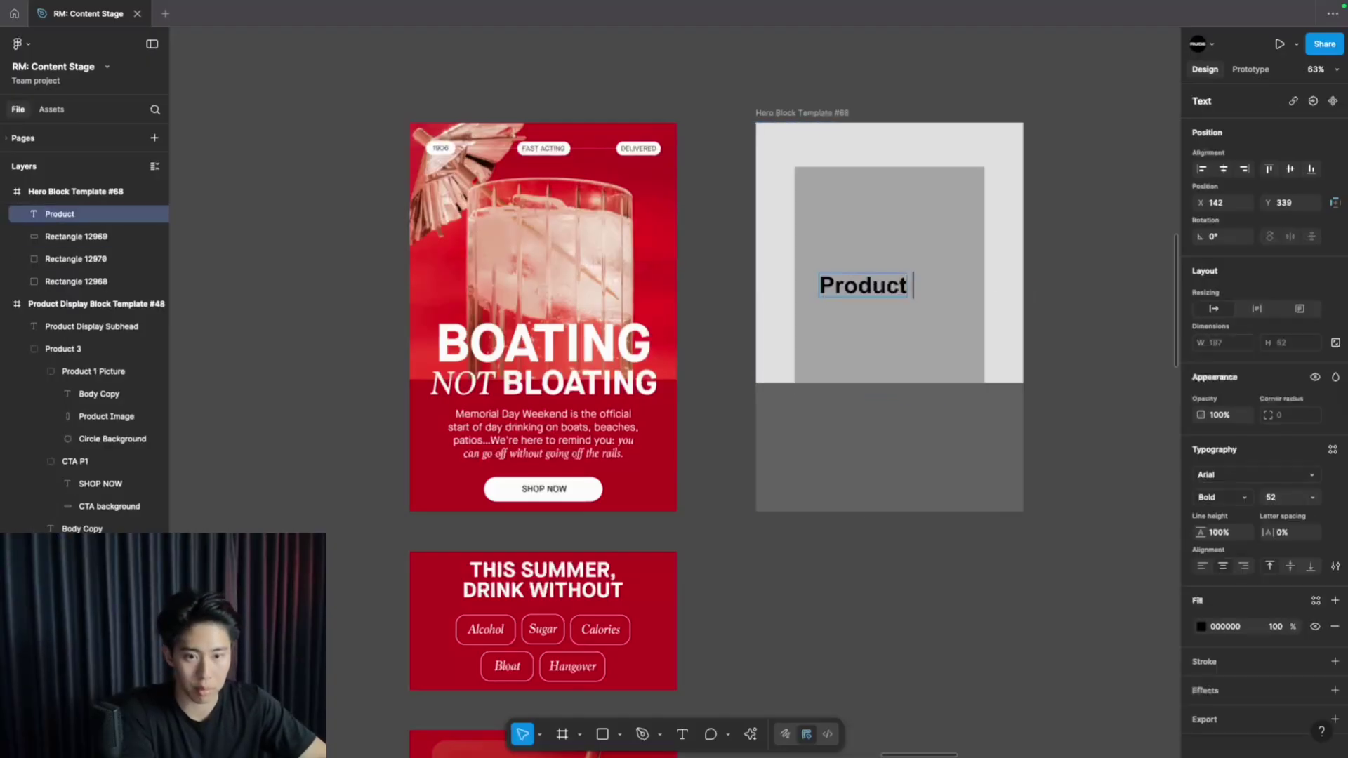
Label the dark placeholder "Product Image" in bold Arial 52 near its upper edge and group the label with the placeholder.
{"action": "type", "text": "Image"}
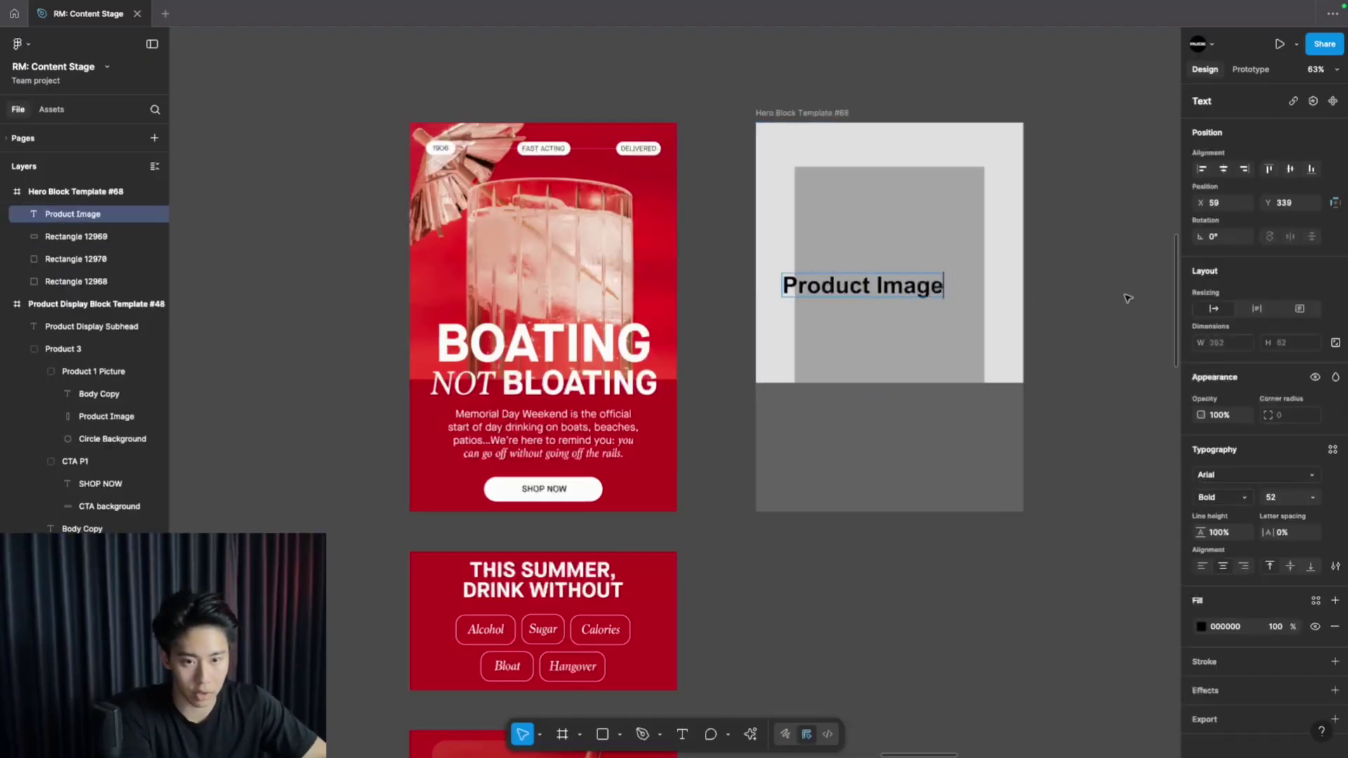
{"action": "key", "text": "Escape"}
{"action": "left_click", "coordinate": [918, 249], "text": "shift"}
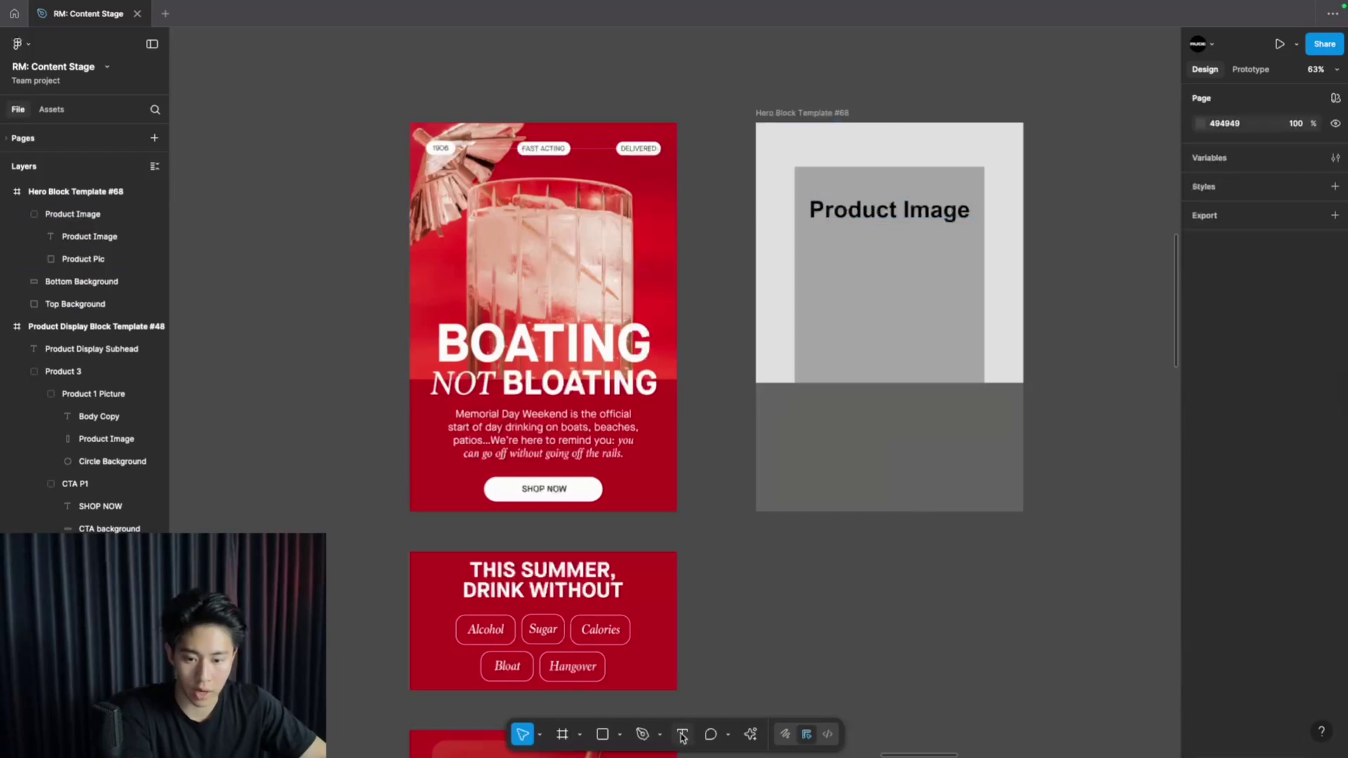
Add the white two-line headline "PUT YOUR HEADLINE HERE" across the placeholder's base and centred Arial 24 body copy, 450 wide, beneath it.
{"action": "key", "text": "t"}
{"action": "left_click", "coordinate": [818, 330]}
{"action": "type", "text": "PUT YOUR HEADLINE HERE"}
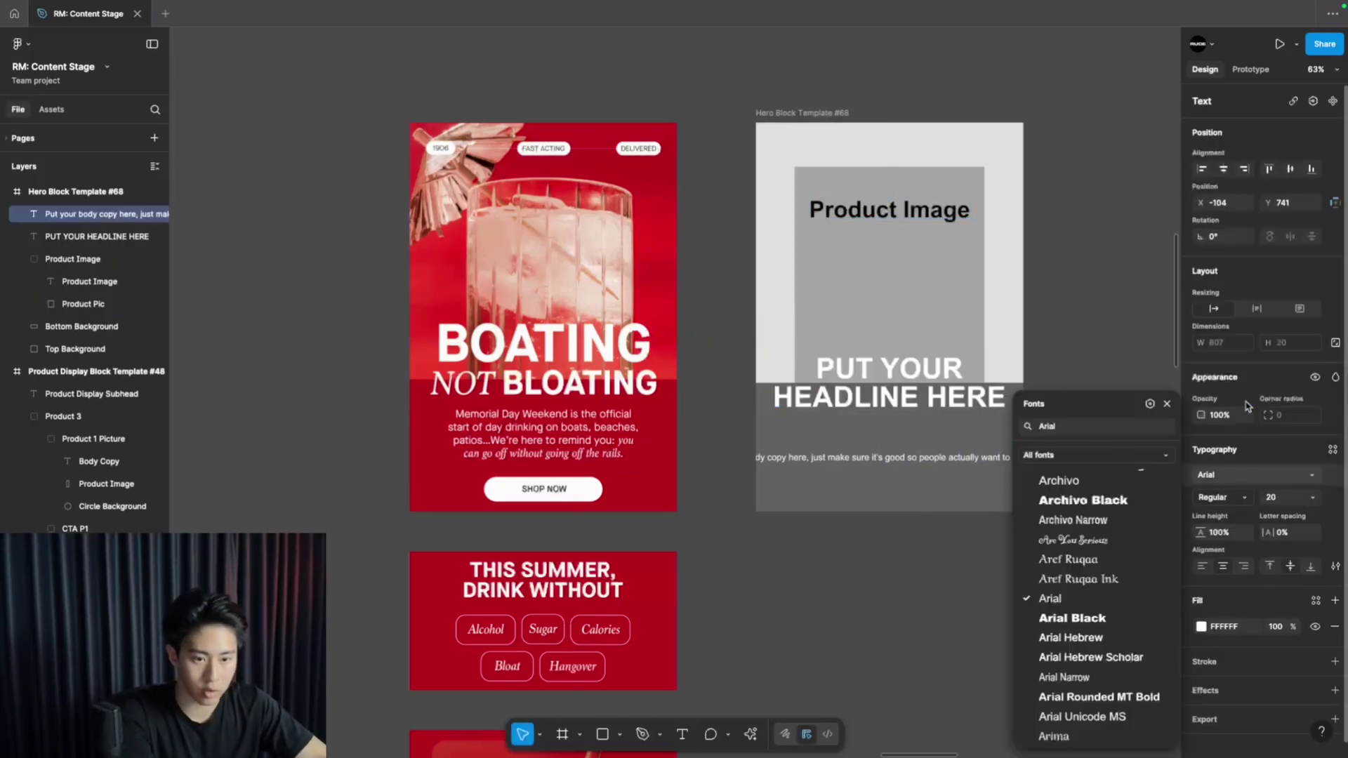
{"action": "key", "text": "Escape"}
{"action": "key", "text": "Escape"}
{"action": "left_click", "coordinate": [961, 458]}
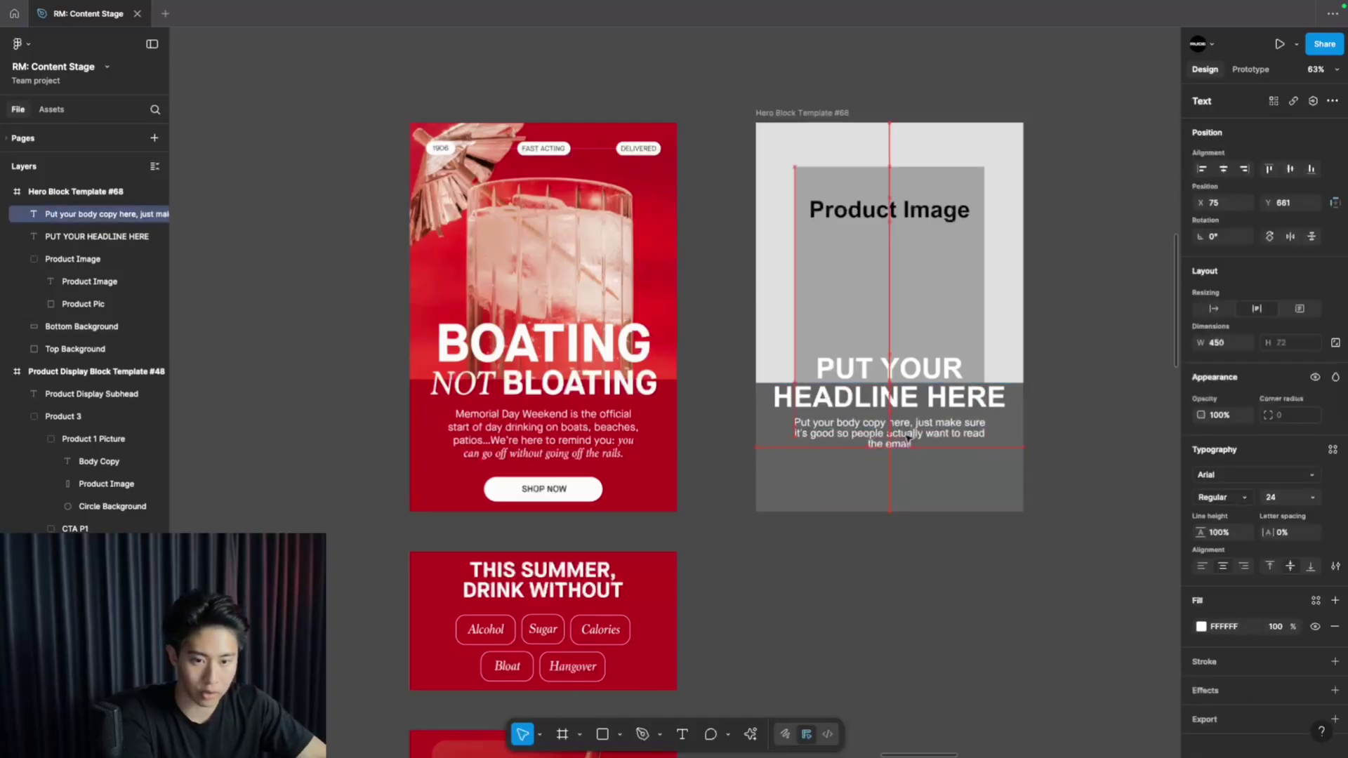
Finish placing the hero body copy below the headline and add a white "SHOP NOW" button underneath.
{"action": "left_click_drag", "start_coordinate": [907, 436], "coordinate": [908, 498]}
{"action": "key", "text": "Return"}
{"action": "type", "text": "SHOP NOW"}
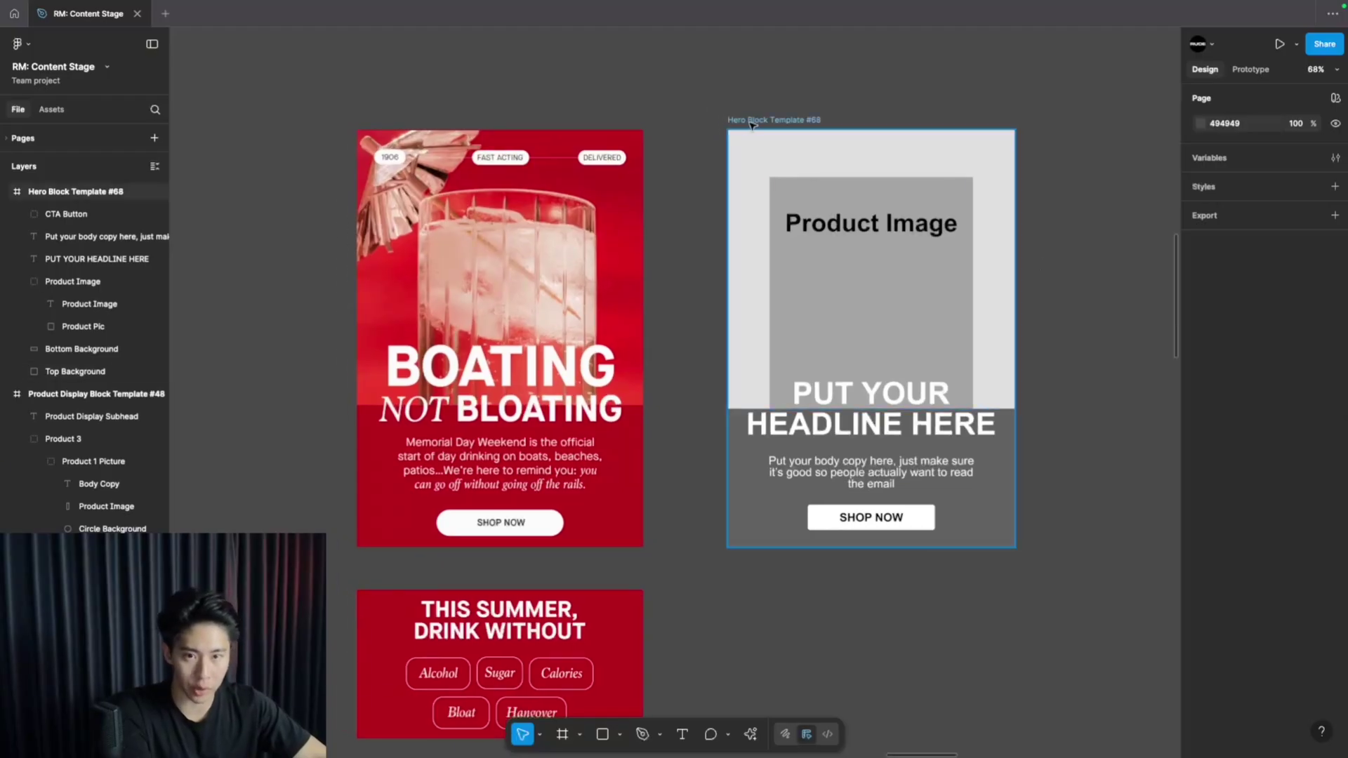
Draw a frame about 614 × 303 beside the "THIS SUMMER, DRINK WITHOUT" block, name it "Benefit Highlight Block #58" and give it a grey background.
{"action": "scroll", "coordinate": [1025, 350], "scroll_direction": "down", "scroll_amount": 3}
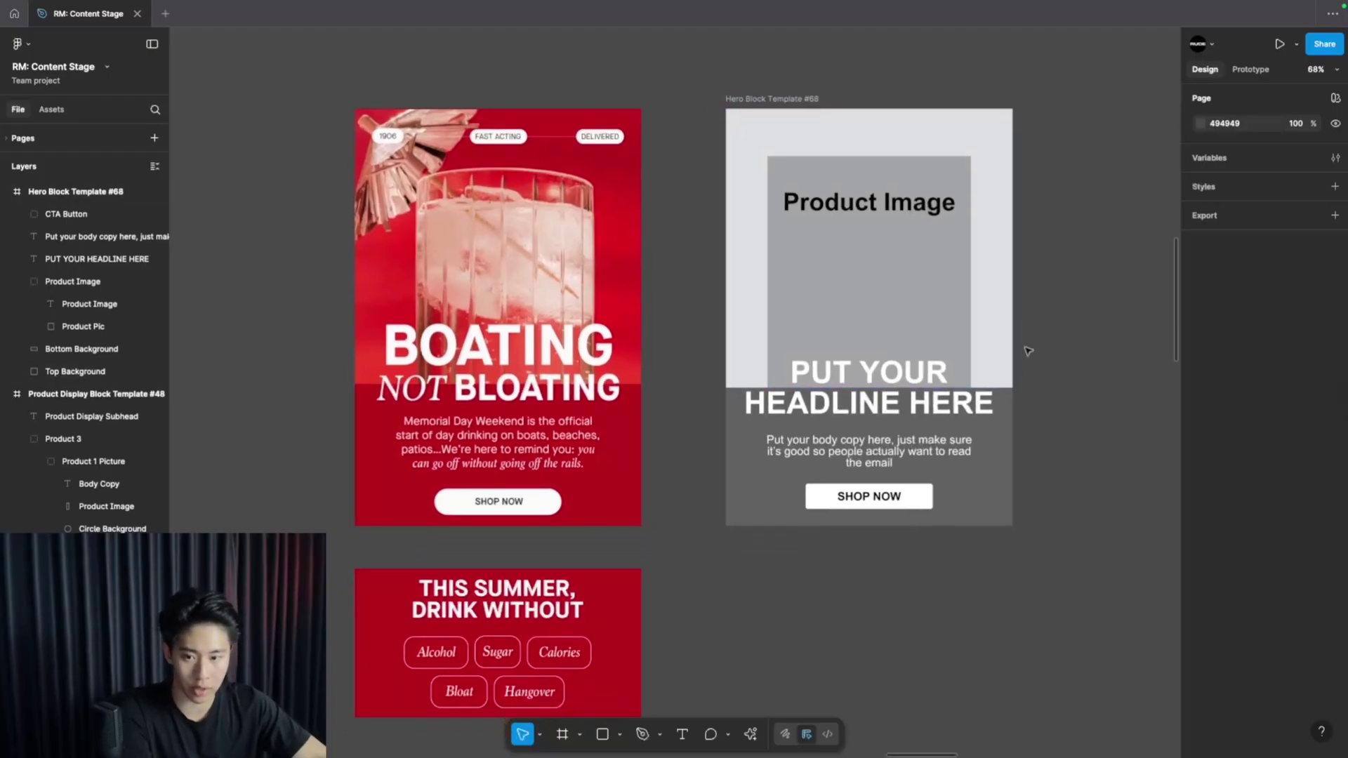
{"action": "scroll", "coordinate": [1025, 351], "scroll_direction": "down", "scroll_amount": 5}
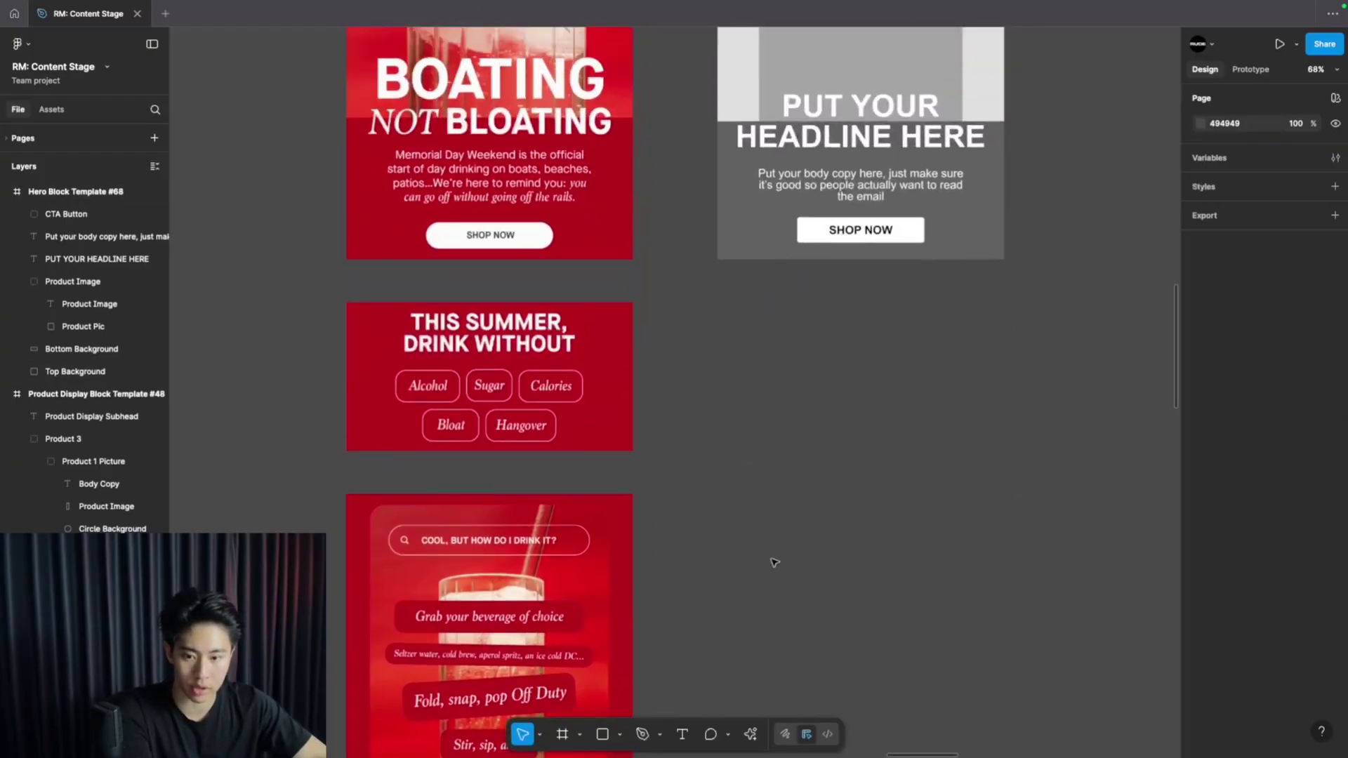
{"action": "left_click", "coordinate": [602, 734]}
{"action": "left_click_drag", "start_coordinate": [1004, 447], "coordinate": [711, 302]}
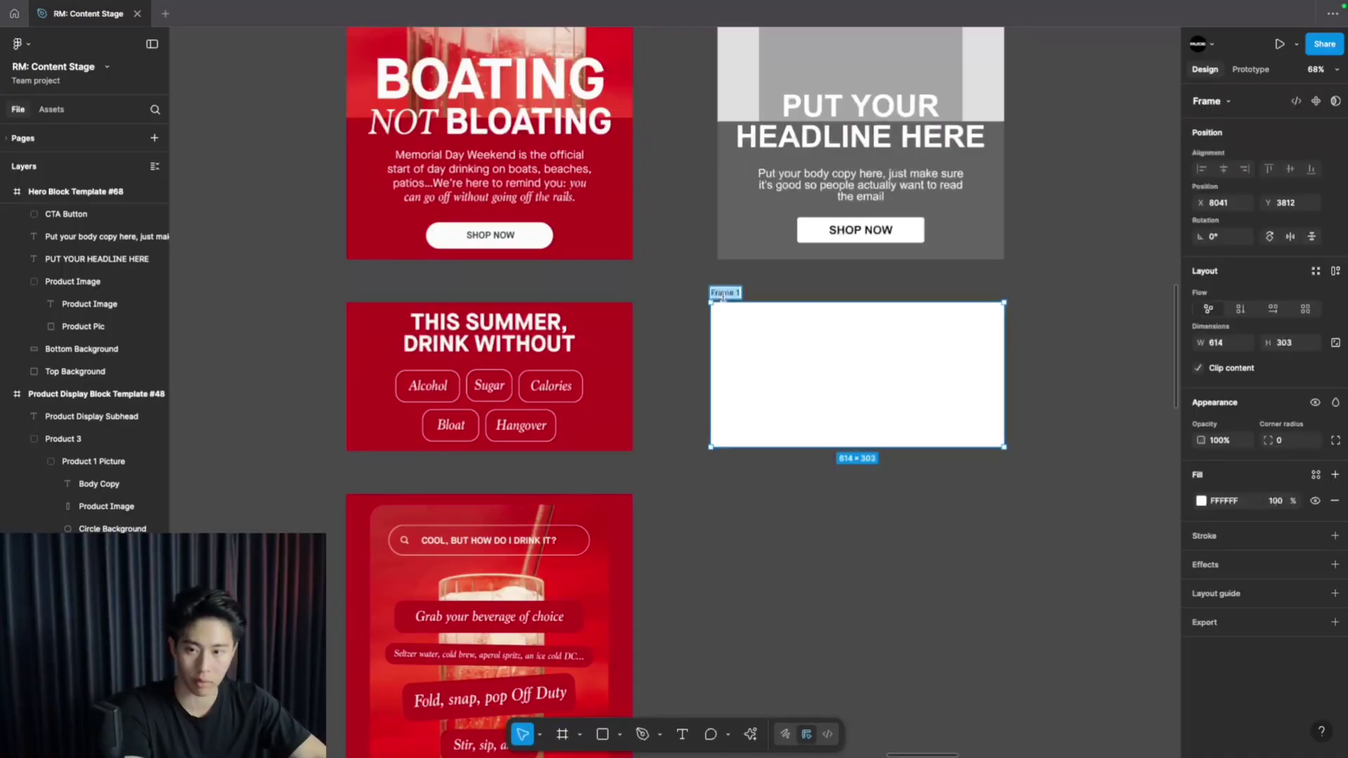
{"action": "type", "text": "Message"}
{"action": "type", "text": "Bl"}
Add the centred white headline "PUT YOUR HEADLINE HERE" in bold Arial 48 near the benefit block's upper edge.
{"action": "left_click", "coordinate": [680, 734]}
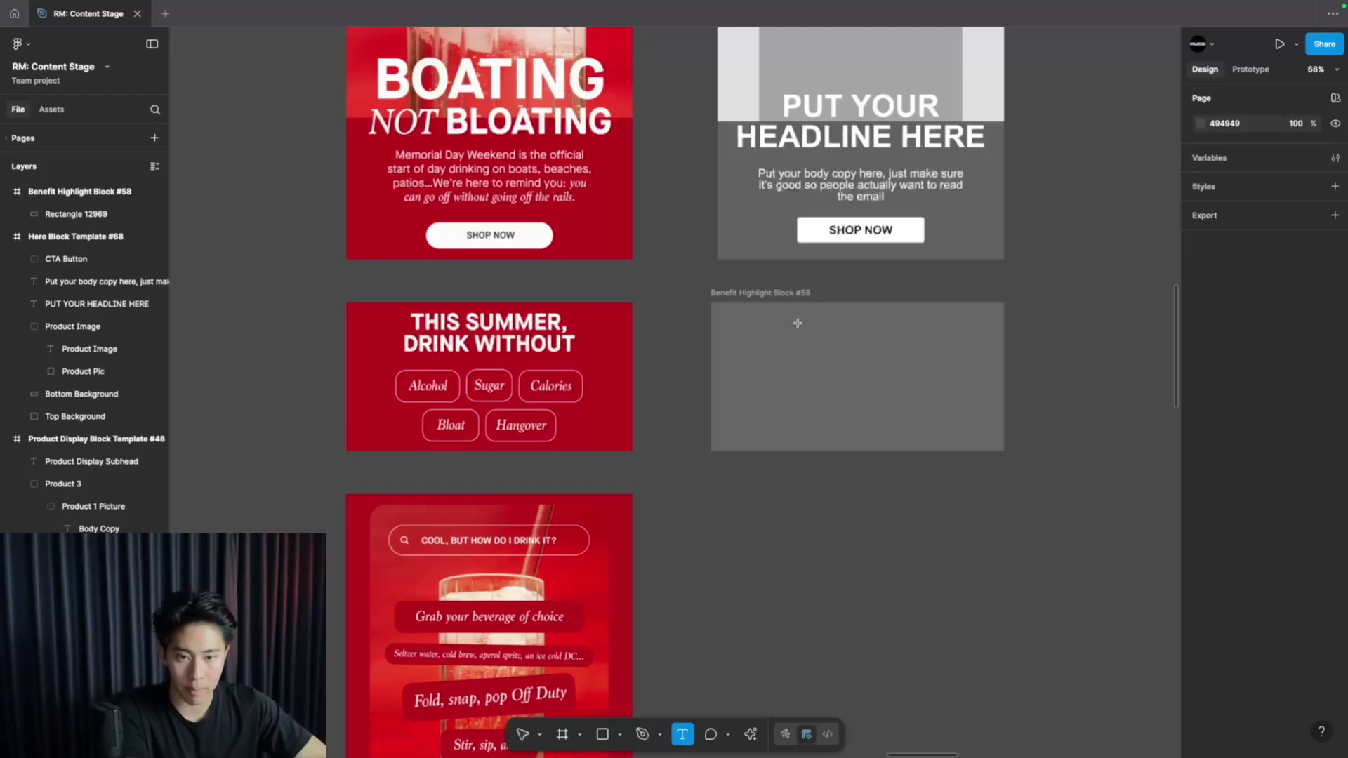
{"action": "left_click", "coordinate": [797, 321]}
{"action": "key", "text": "ctrl+v"}
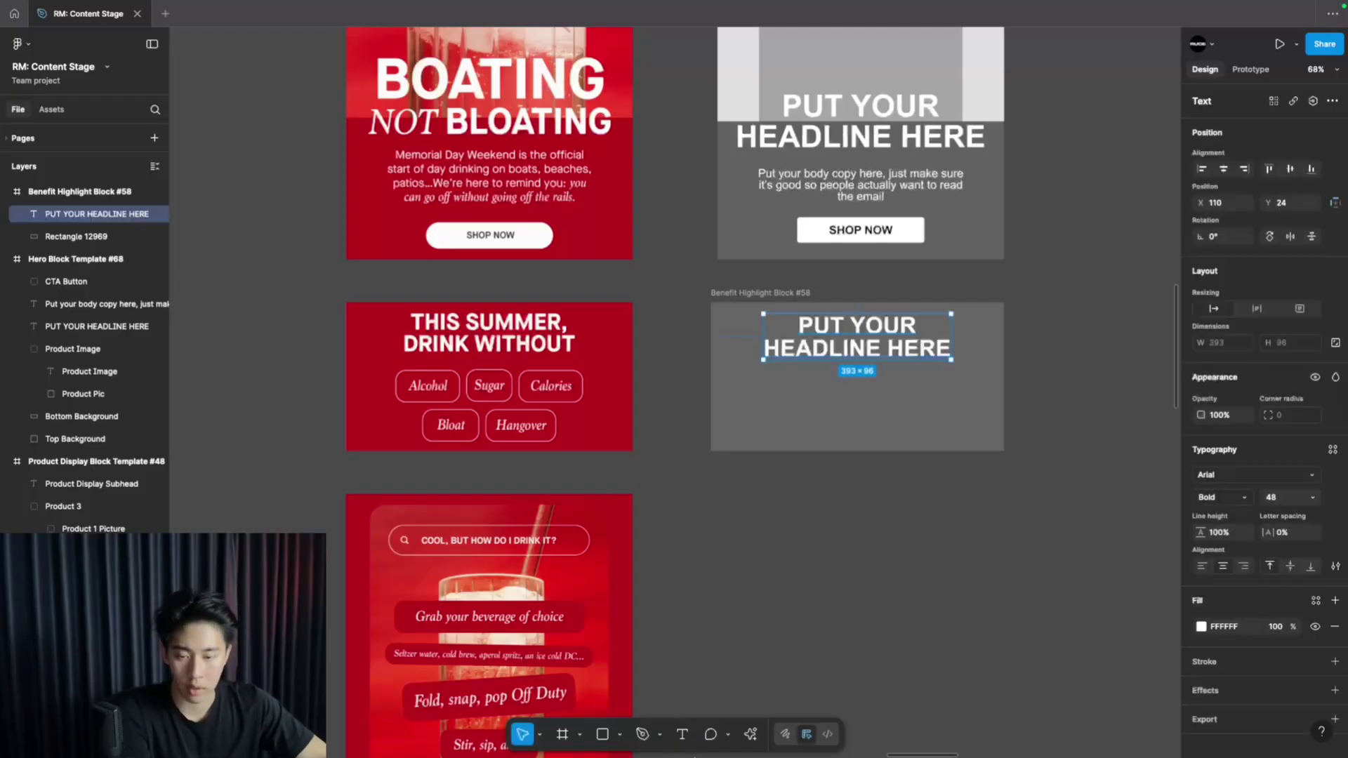
Lay out five rounded rectangles in rows of three and two under the headline and label them "Benefit 1" through "Benefit 5".
{"action": "left_click", "coordinate": [601, 734]}
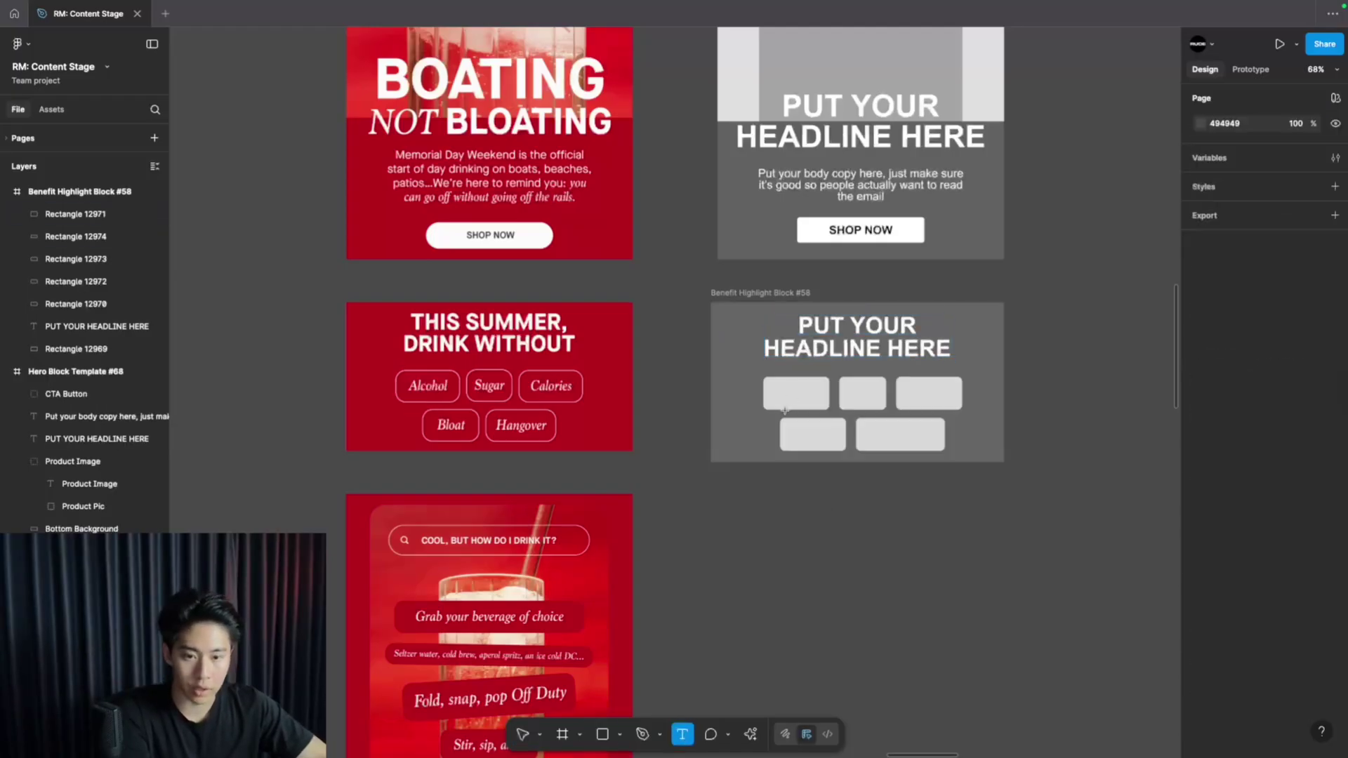
{"action": "left_click", "coordinate": [774, 412]}
{"action": "type", "text": "Benefit 1"}
{"action": "key", "text": "ctrl+a"}
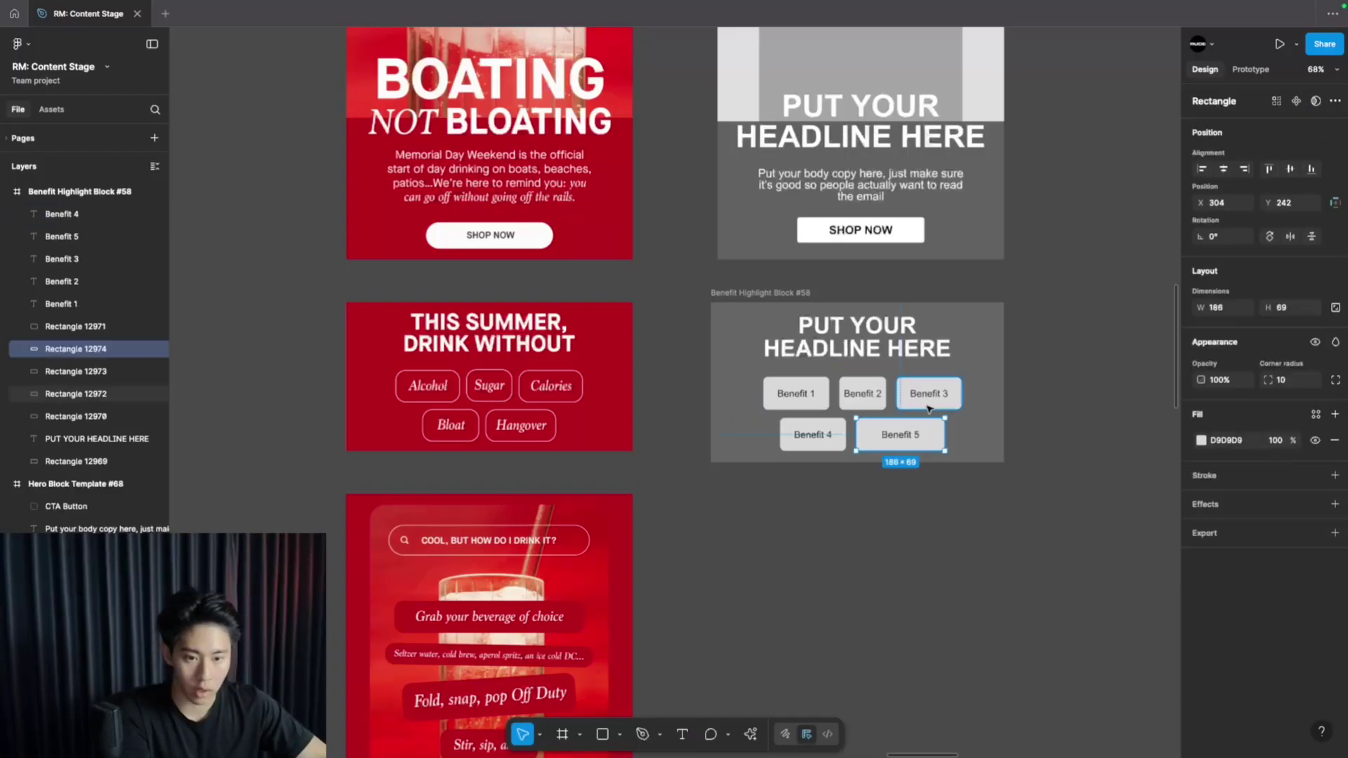
Turn all five benefit rectangles into unfilled boxes with a white inside stroke of weight 2.
{"action": "left_click", "coordinate": [954, 401], "text": "shift"}
{"action": "left_click", "coordinate": [851, 404], "text": "shift"}
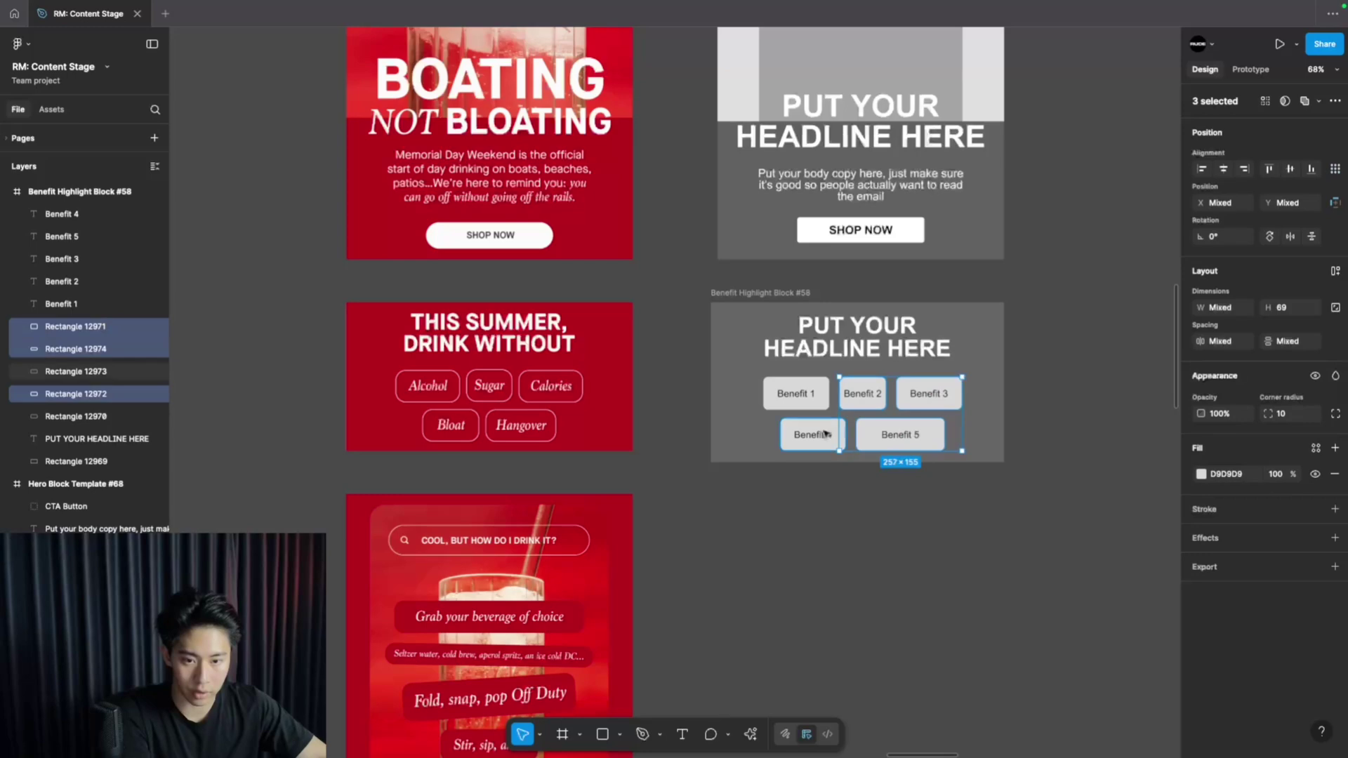
{"action": "left_click", "coordinate": [785, 429], "text": "shift"}
{"action": "left_click", "coordinate": [780, 397], "text": "shift"}
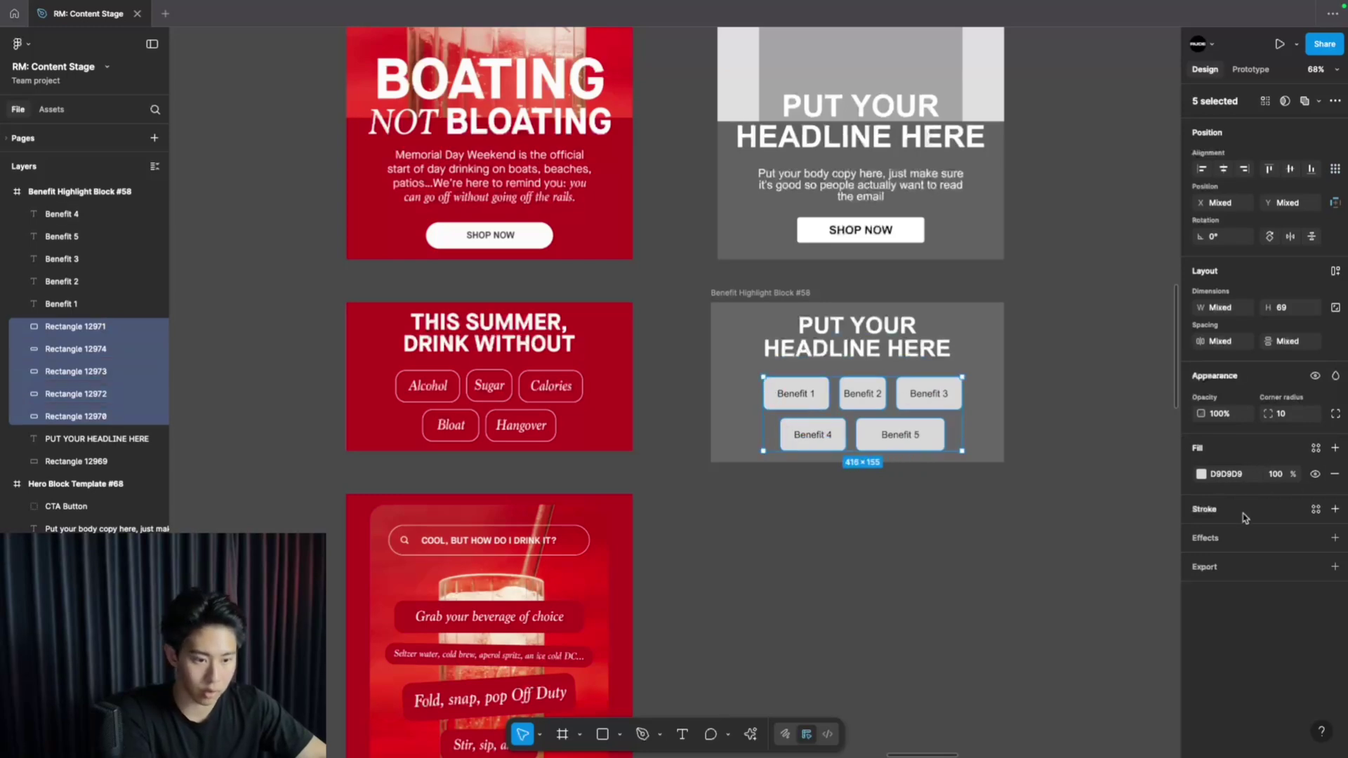
{"action": "left_click", "coordinate": [1335, 509]}
Change the text colour of all five benefit labels to white.
{"action": "double_click", "coordinate": [900, 435]}
{"action": "double_click", "coordinate": [805, 434]}
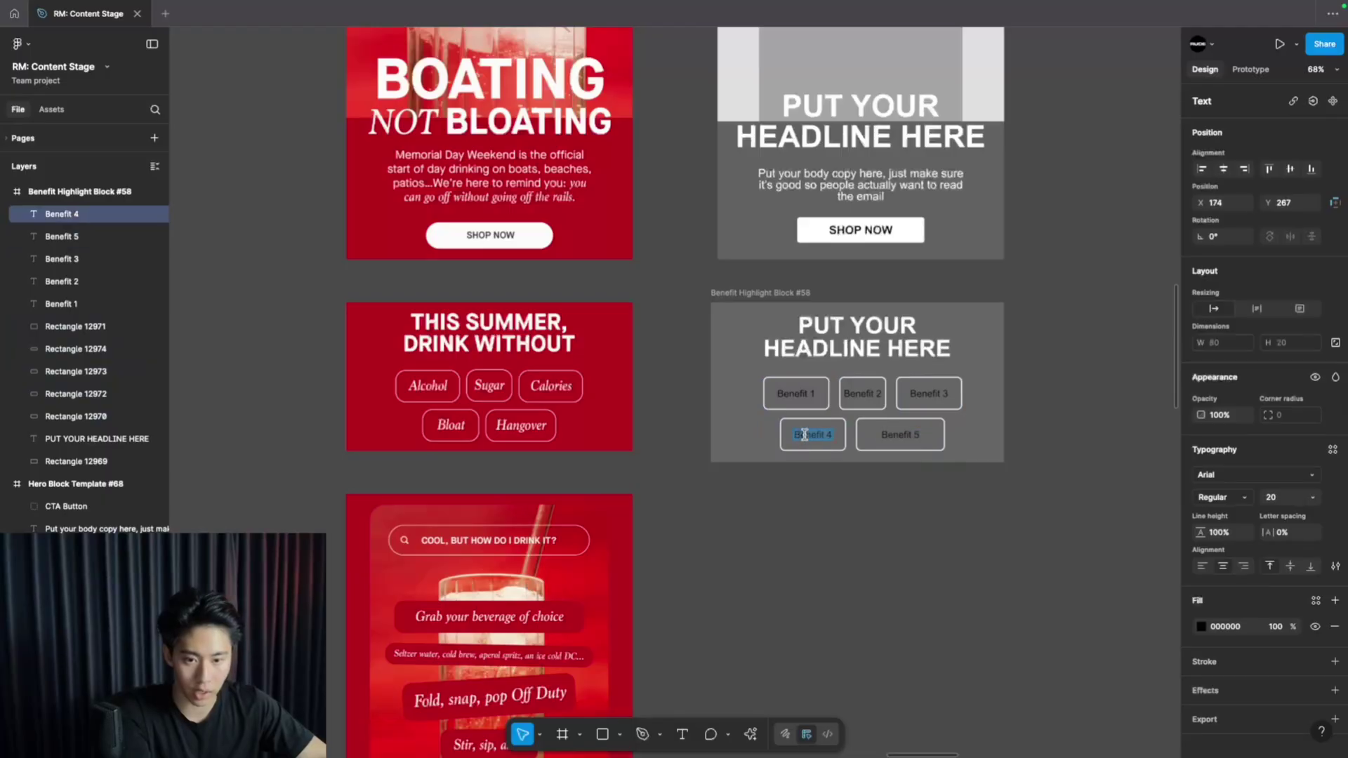
{"action": "double_click", "coordinate": [802, 392]}
{"action": "double_click", "coordinate": [859, 392]}
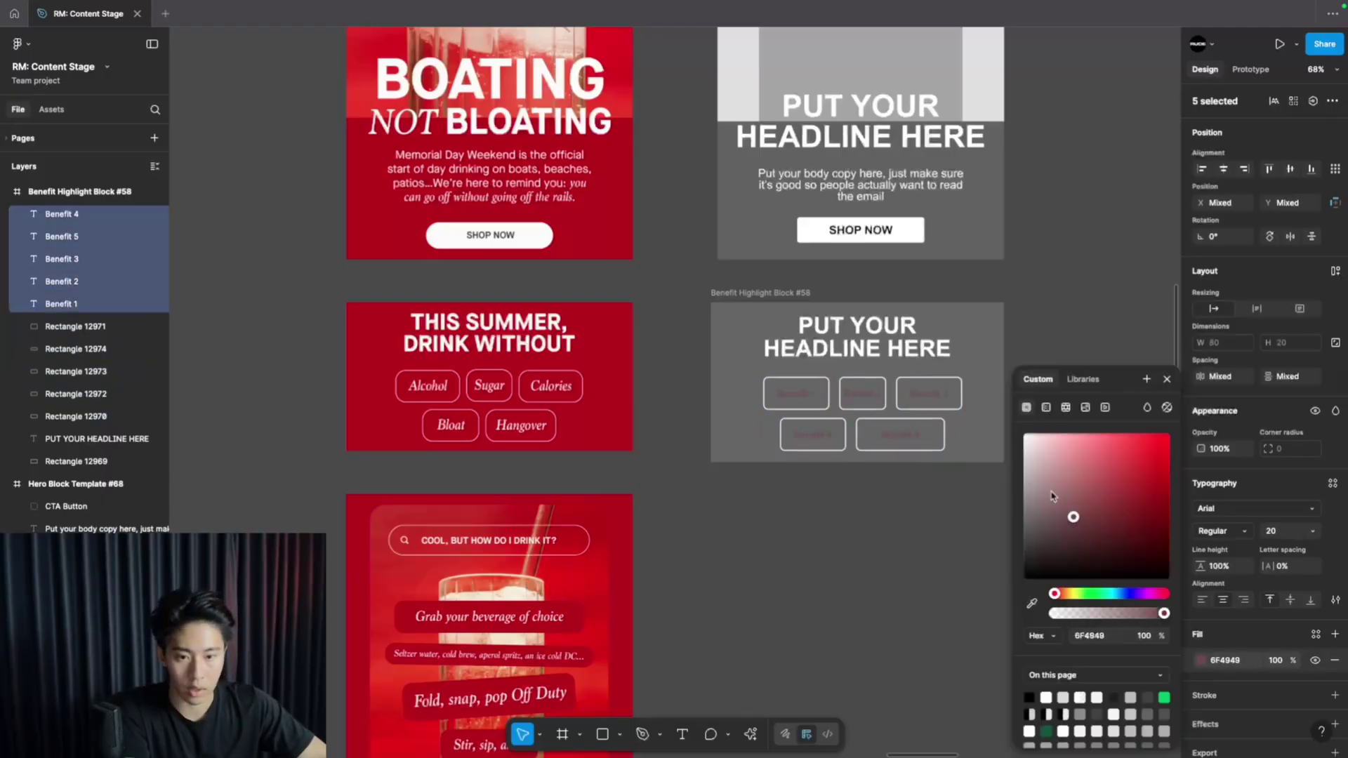
{"action": "left_click", "coordinate": [1171, 282]}
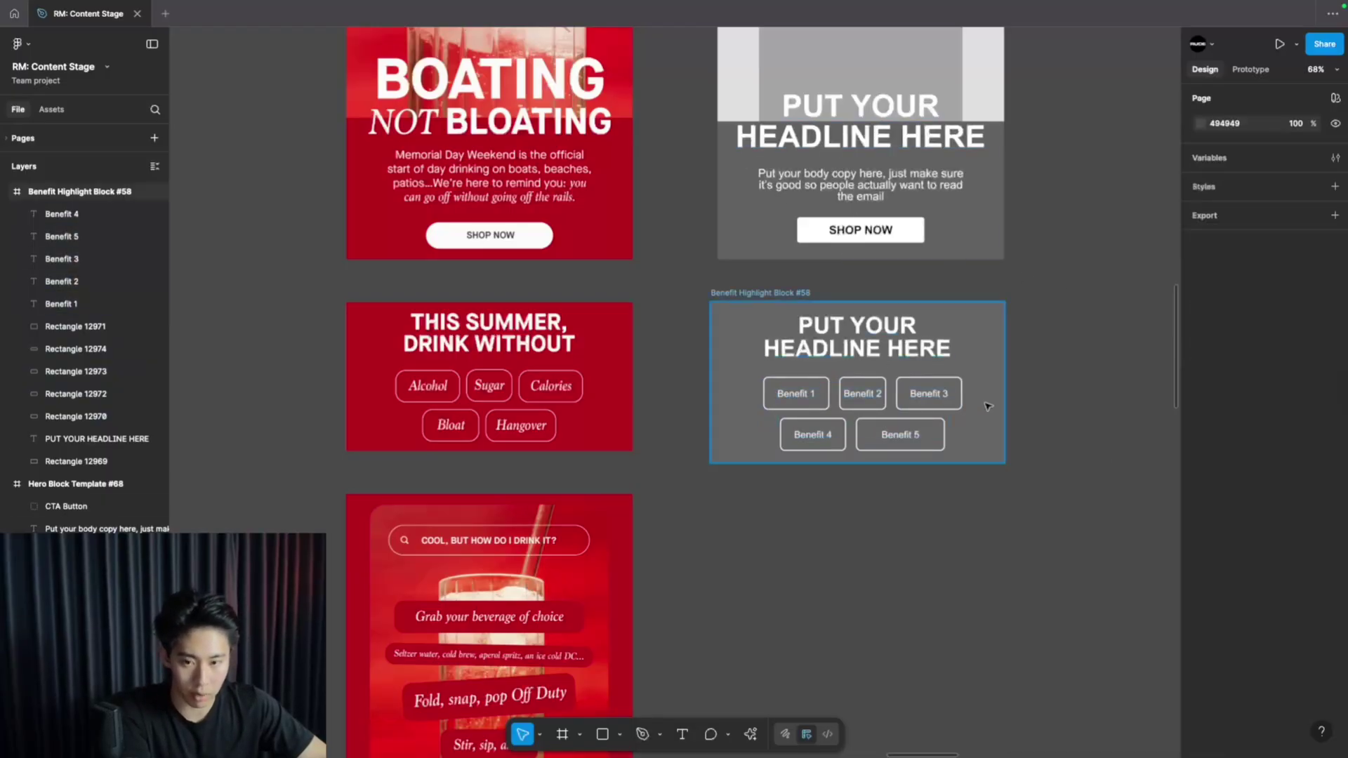
Group each label with its box as Benefit 1 to Benefit 5, and rename the other layers "Subhead" and "Benefit Highlight Background".
{"action": "left_click", "coordinate": [77, 304]}
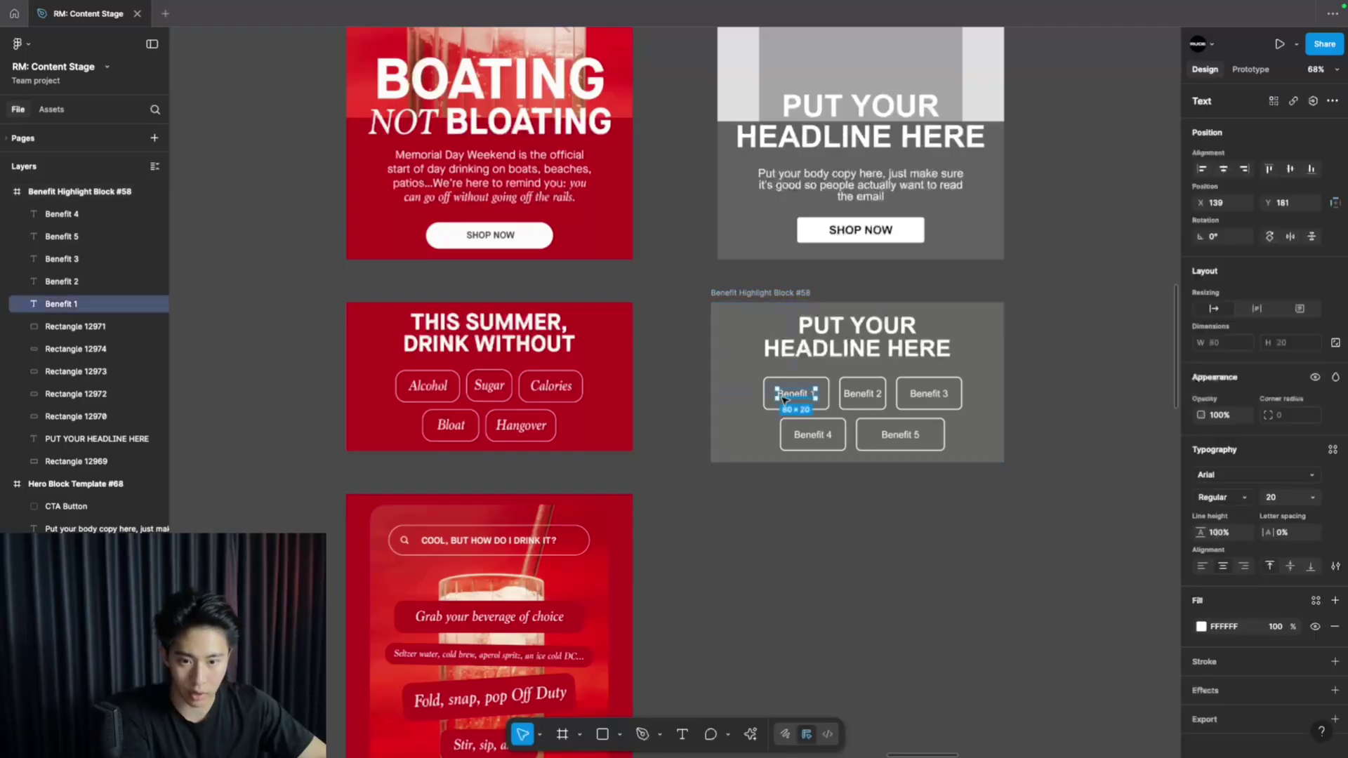
{"action": "left_click", "coordinate": [77, 327]}
{"action": "left_click", "coordinate": [77, 349]}
{"action": "left_click", "coordinate": [77, 371]}
{"action": "left_click", "coordinate": [83, 416]}
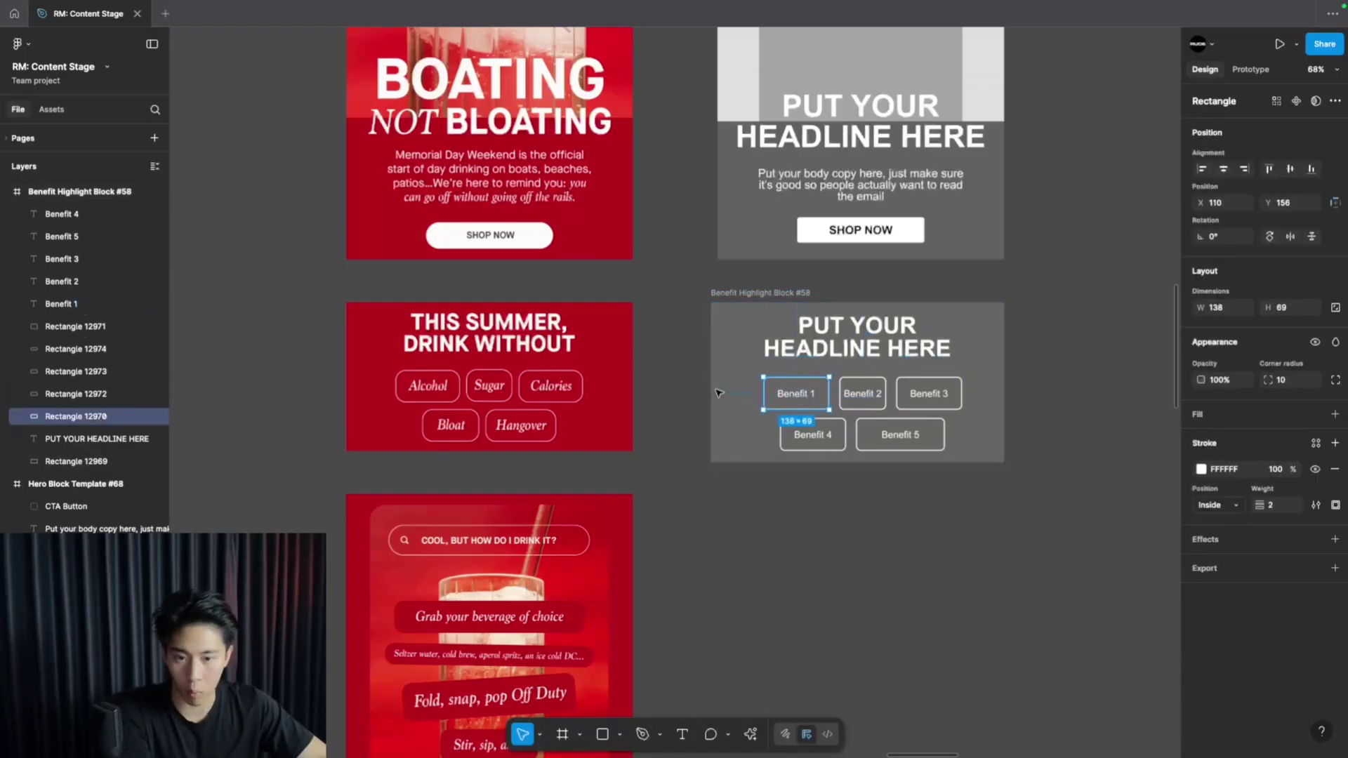
{"action": "left_click", "coordinate": [68, 330]}
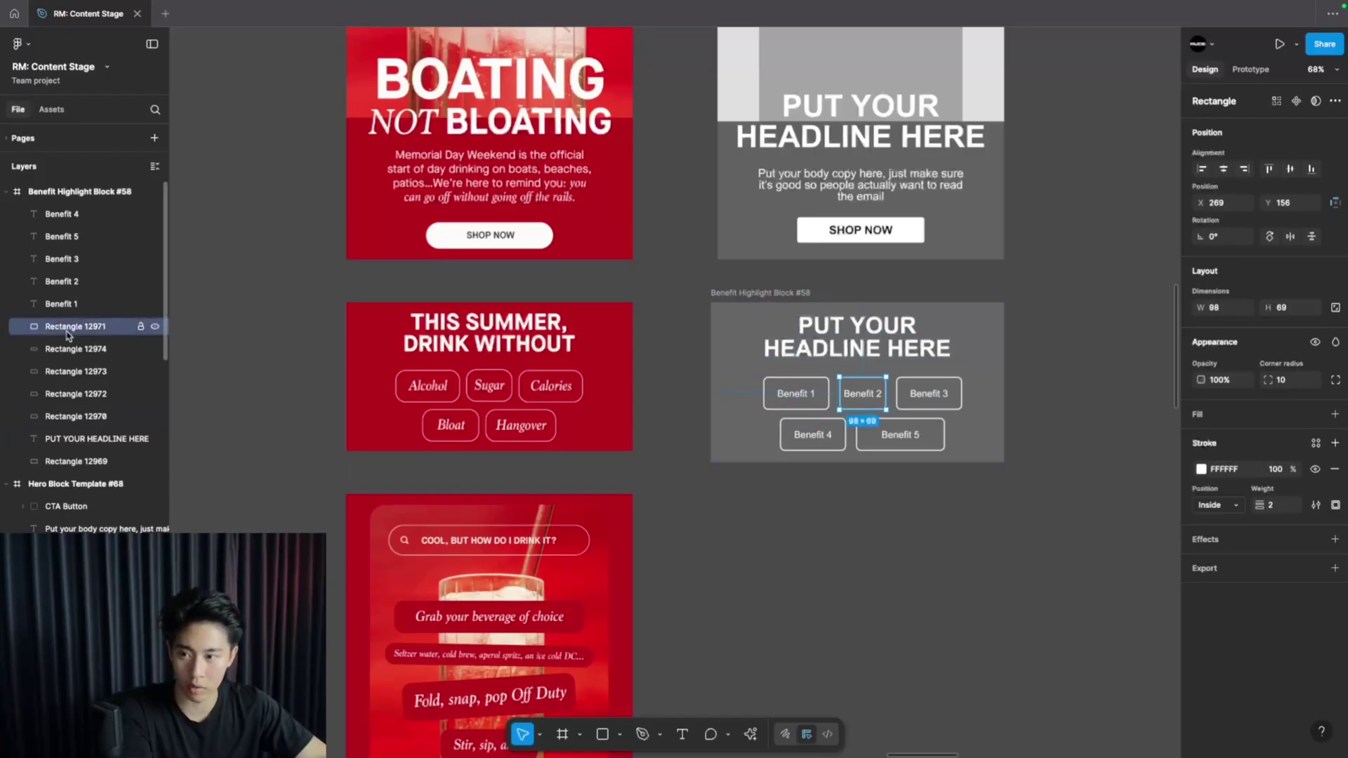
{"action": "left_click", "coordinate": [72, 349]}
{"action": "left_click", "coordinate": [72, 372]}
{"action": "left_click", "coordinate": [71, 417]}
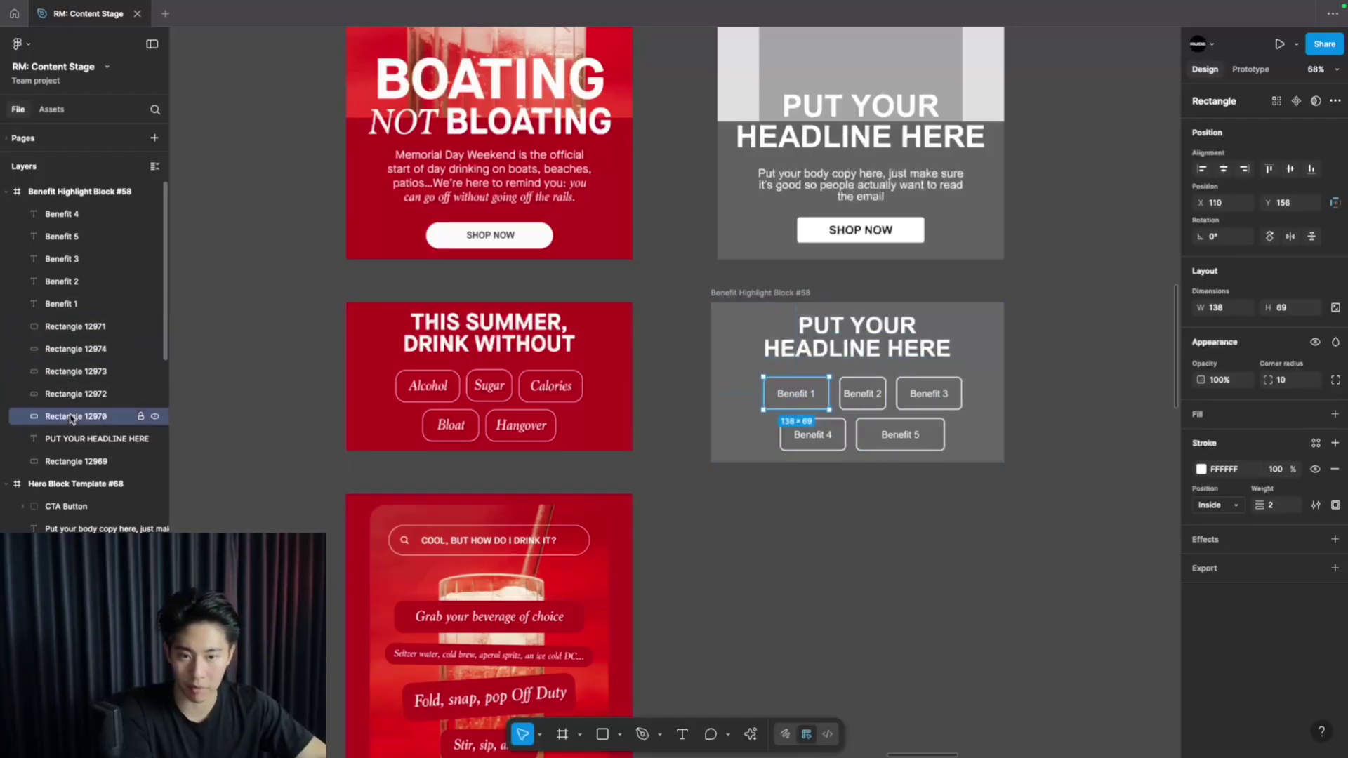
{"action": "left_click", "coordinate": [70, 327]}
{"action": "left_click", "coordinate": [72, 349]}
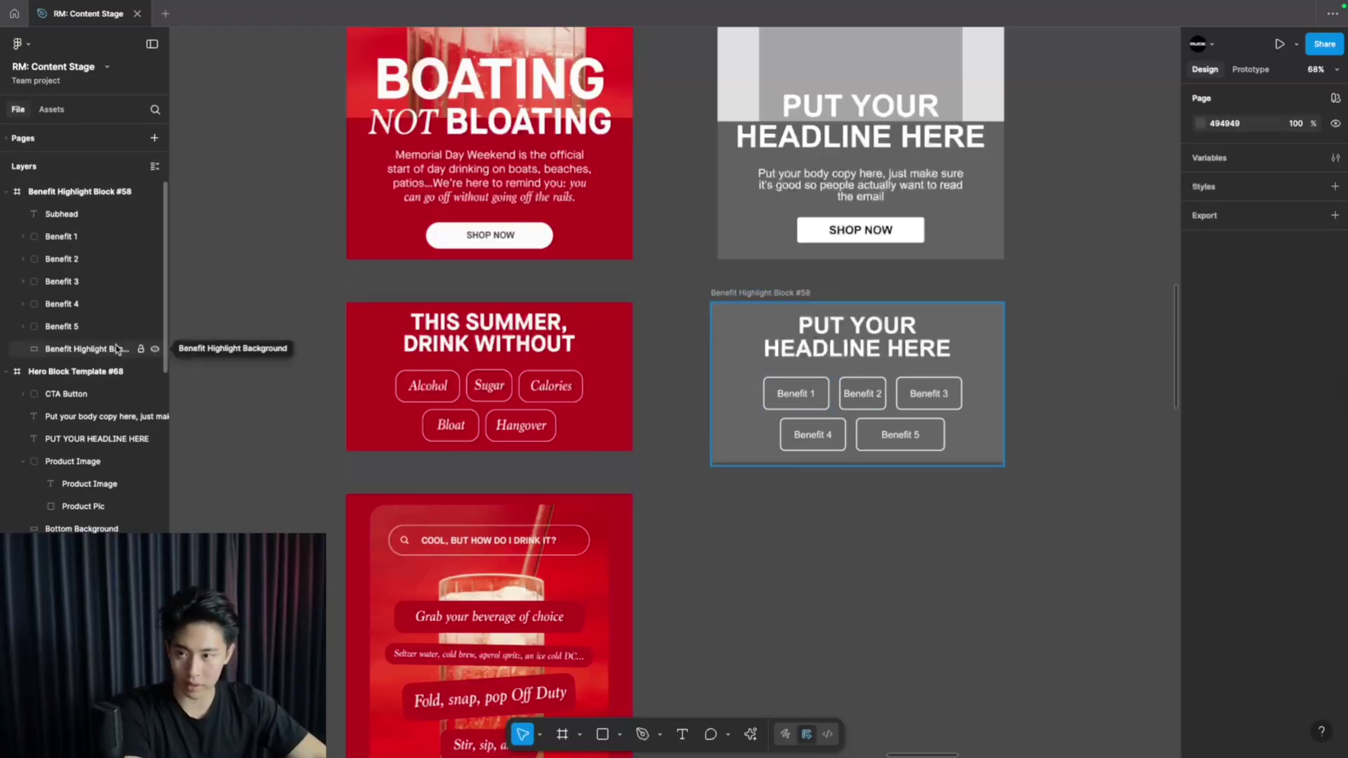
{"action": "left_click", "coordinate": [71, 218]}
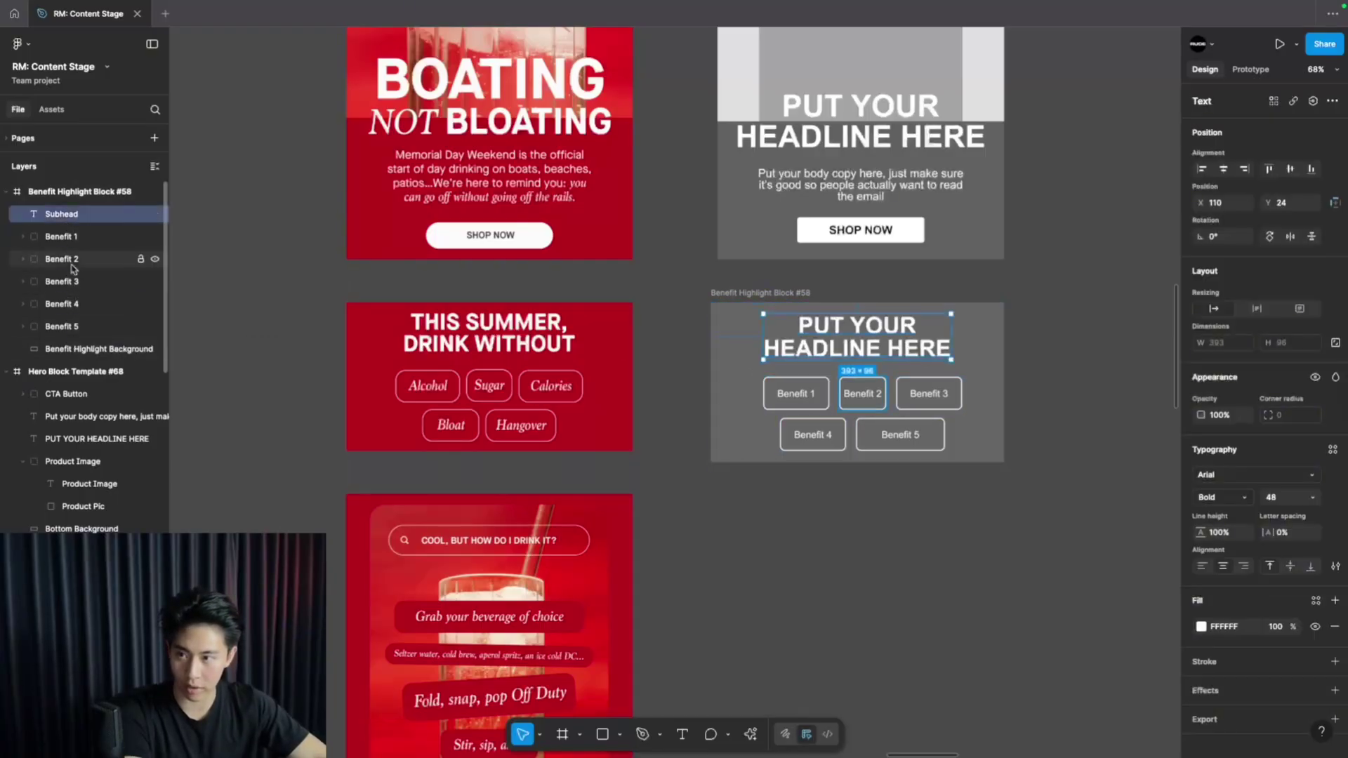
Draw a frame about 821 high beside the "COOL, BUT HOW DO I DRINK IT?" block, set its width to 600 and remove its white fill.
{"action": "scroll", "coordinate": [821, 593], "scroll_direction": "down", "scroll_amount": 5}
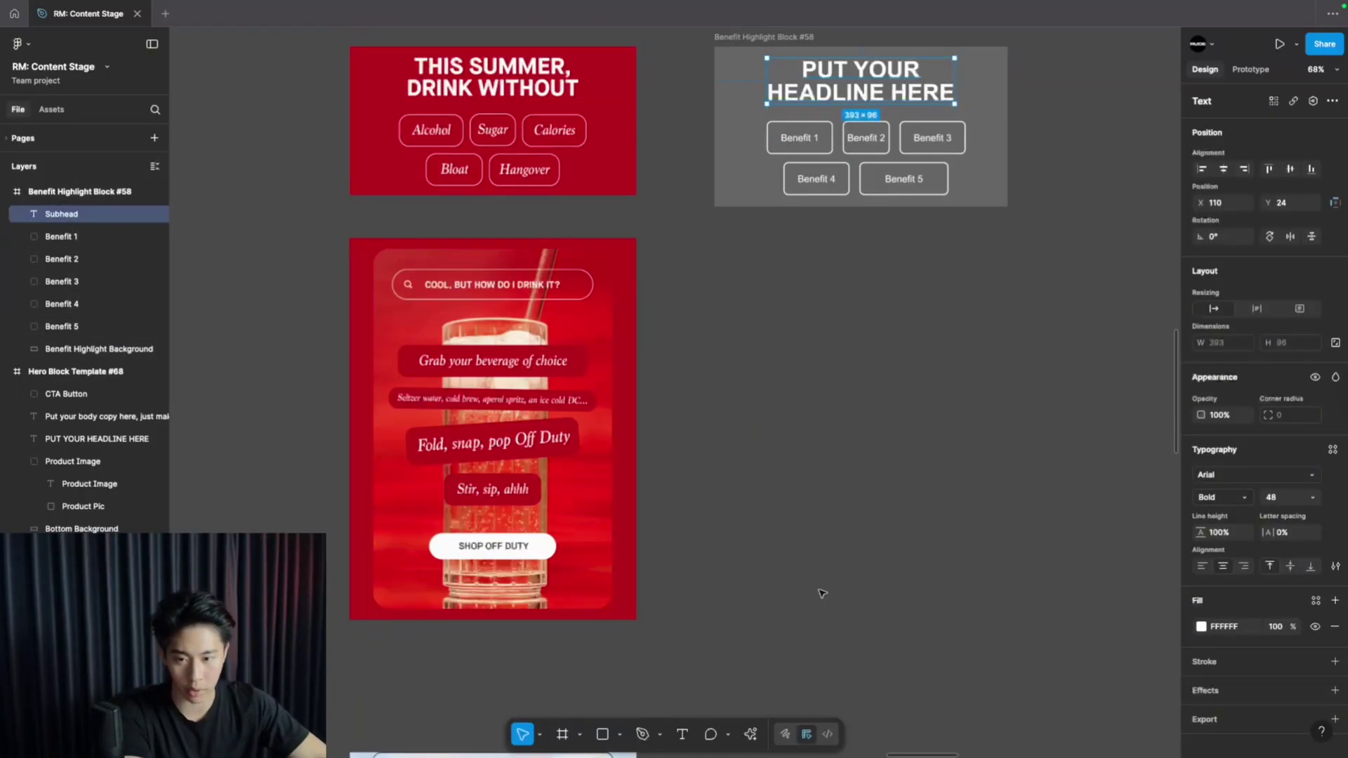
{"action": "left_click", "coordinate": [577, 734]}
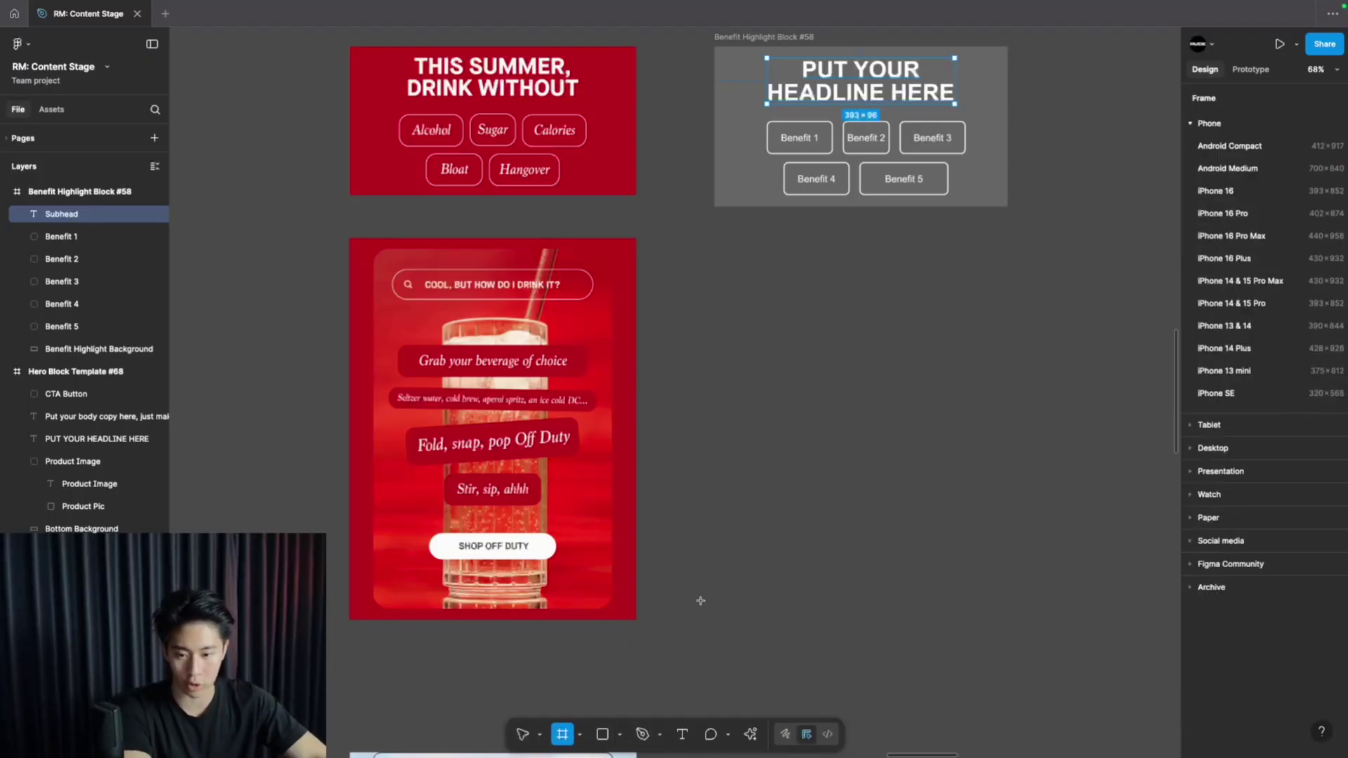
{"action": "left_click_drag", "start_coordinate": [743, 247], "coordinate": [1027, 640]}
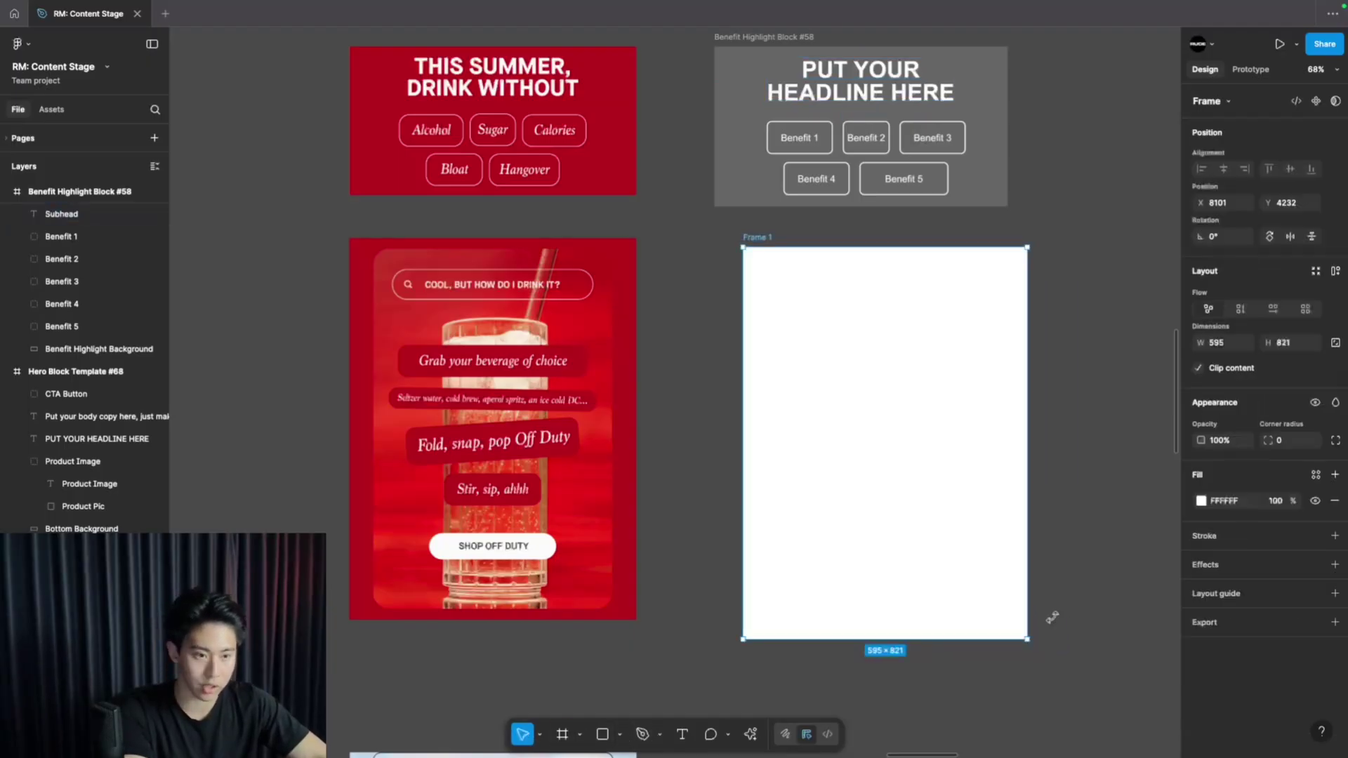
{"action": "left_click", "coordinate": [1218, 343]}
{"action": "type", "text": "600"}
{"action": "key", "text": "Return"}
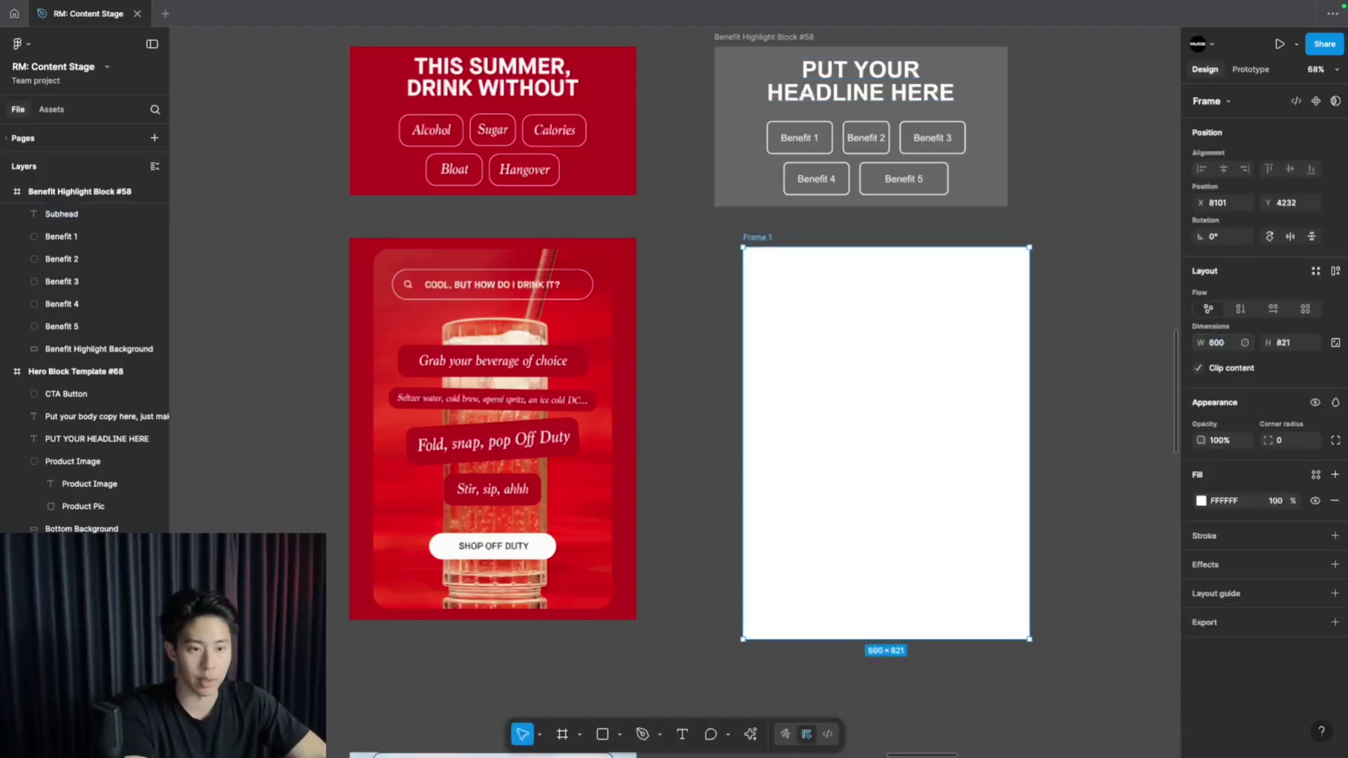
{"action": "left_click_drag", "start_coordinate": [803, 361], "coordinate": [770, 351]}
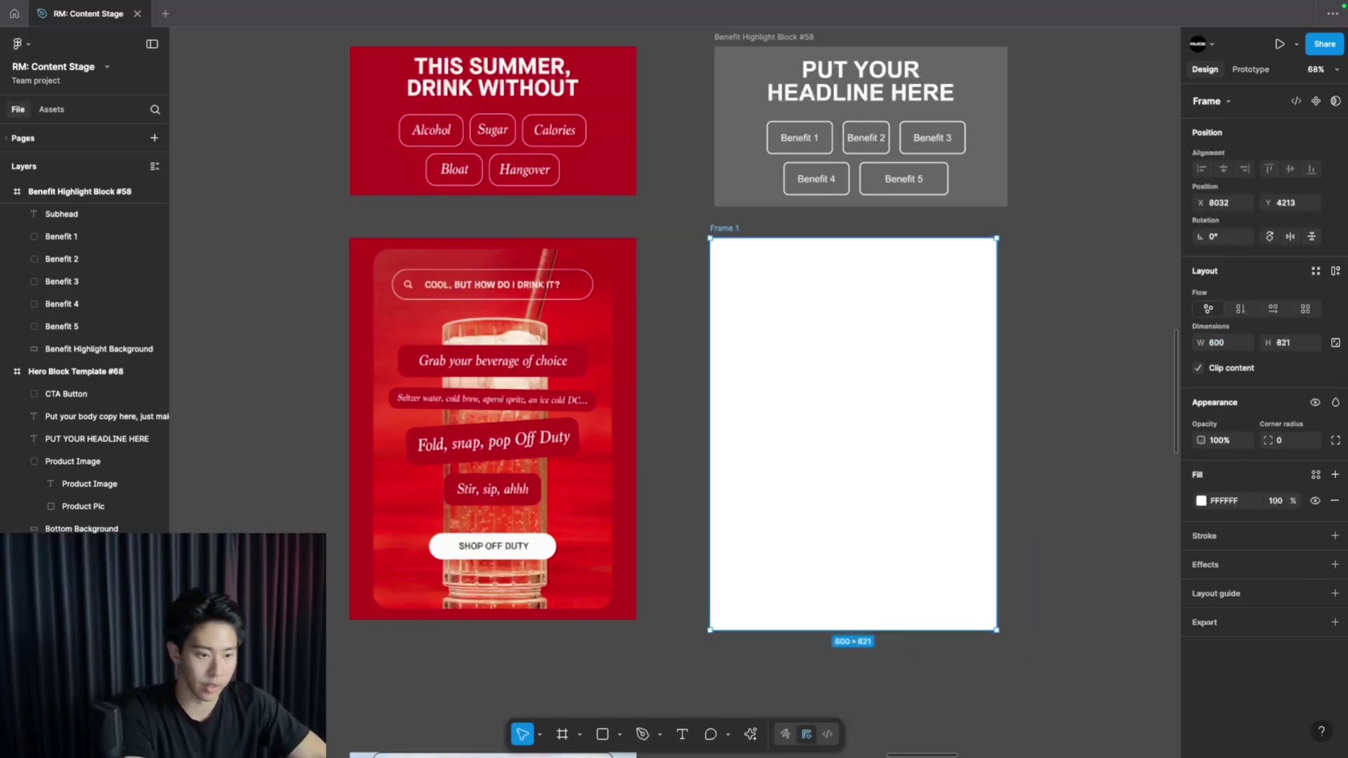
{"action": "left_click", "coordinate": [1335, 500]}
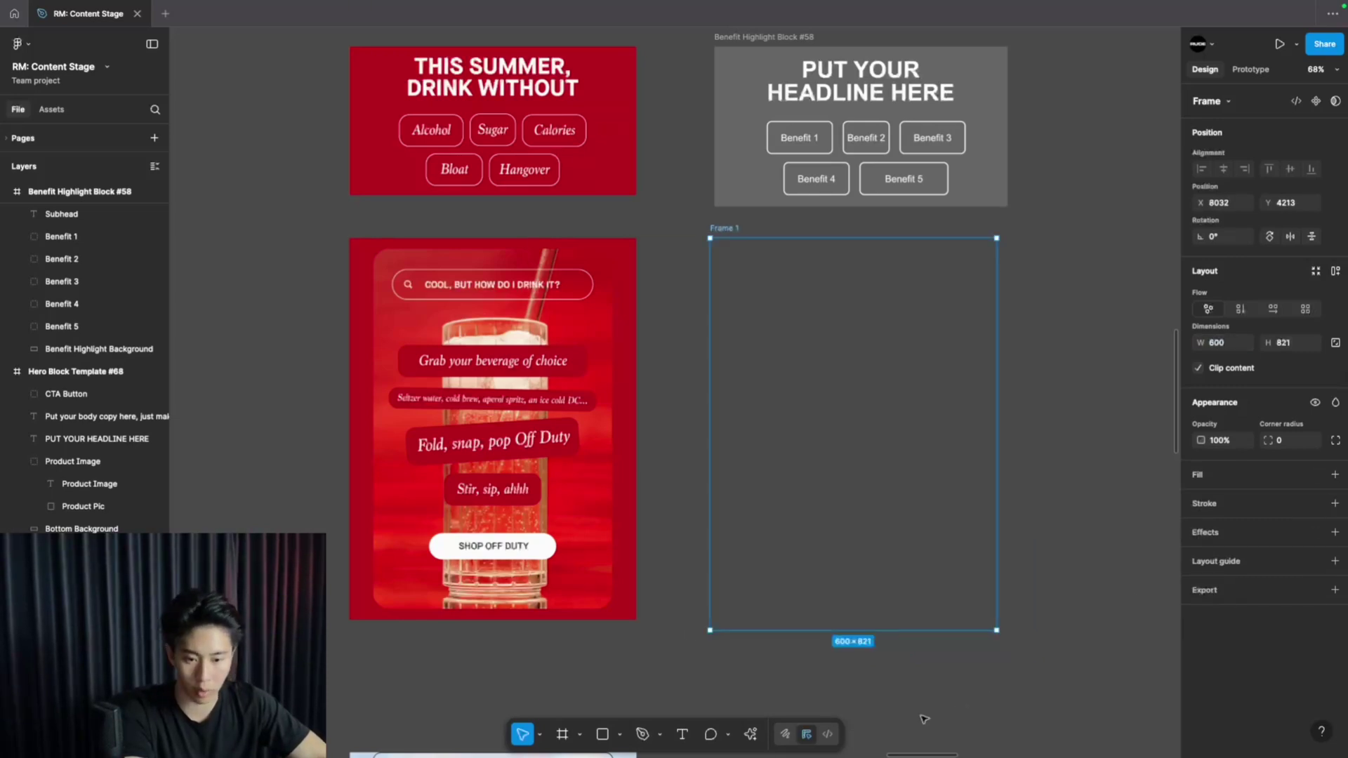
Cover the new frame with a dark grey background rectangle and add a smaller duplicate about 471 × 645 filled with 848484.
{"action": "left_click", "coordinate": [603, 735]}
{"action": "mouse_move", "coordinate": [710, 238]}
{"action": "left_mouse_down"}
{"action": "mouse_move", "coordinate": [963, 504]}
{"action": "mouse_move", "coordinate": [1014, 632]}
{"action": "mouse_move", "coordinate": [997, 630]}
{"action": "left_mouse_up"}
{"action": "left_click", "coordinate": [1201, 440]}
{"action": "left_click_drag", "start_coordinate": [1063, 548], "coordinate": [957, 541]}
{"action": "key", "text": "ctrl+d"}
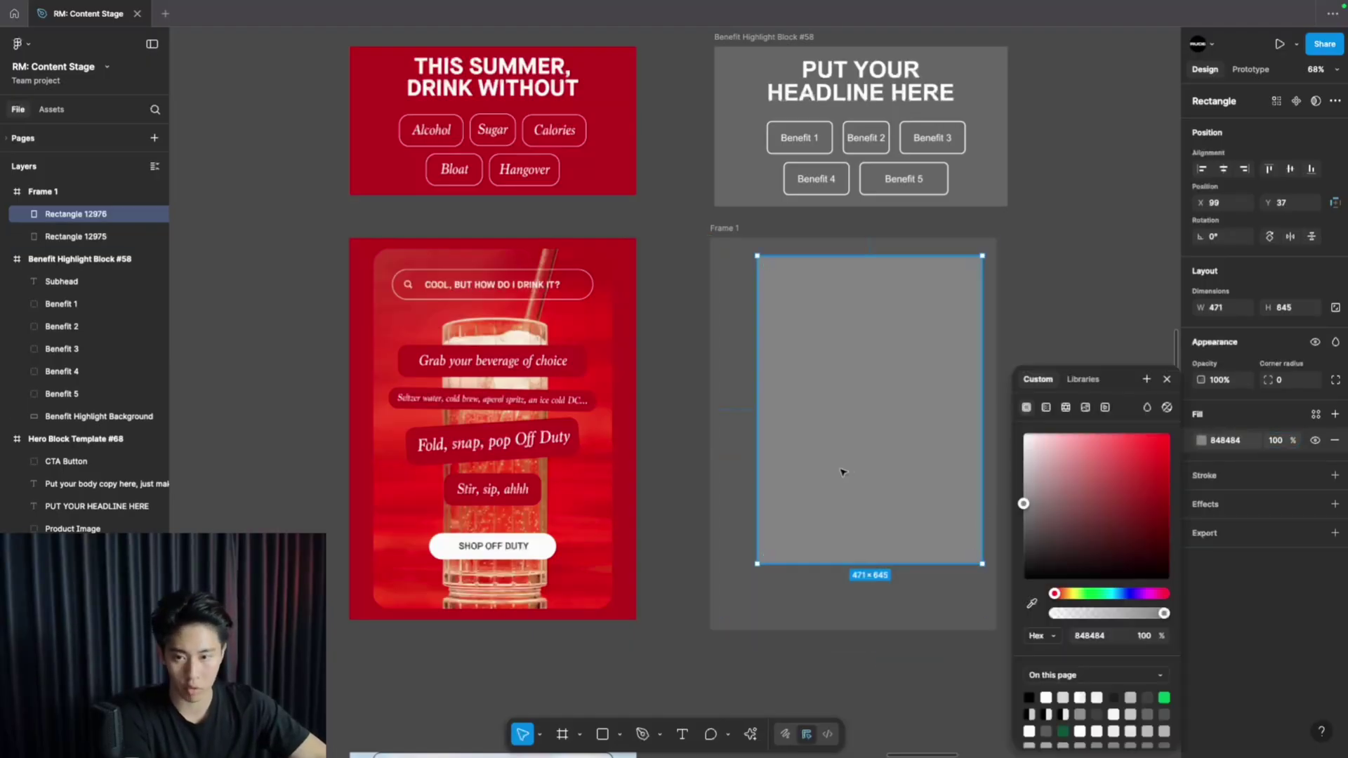
Place the lighter rectangle over the reference drink picture and stretch it to match, about 494 × 755.
{"action": "left_click_drag", "start_coordinate": [843, 471], "coordinate": [464, 466]}
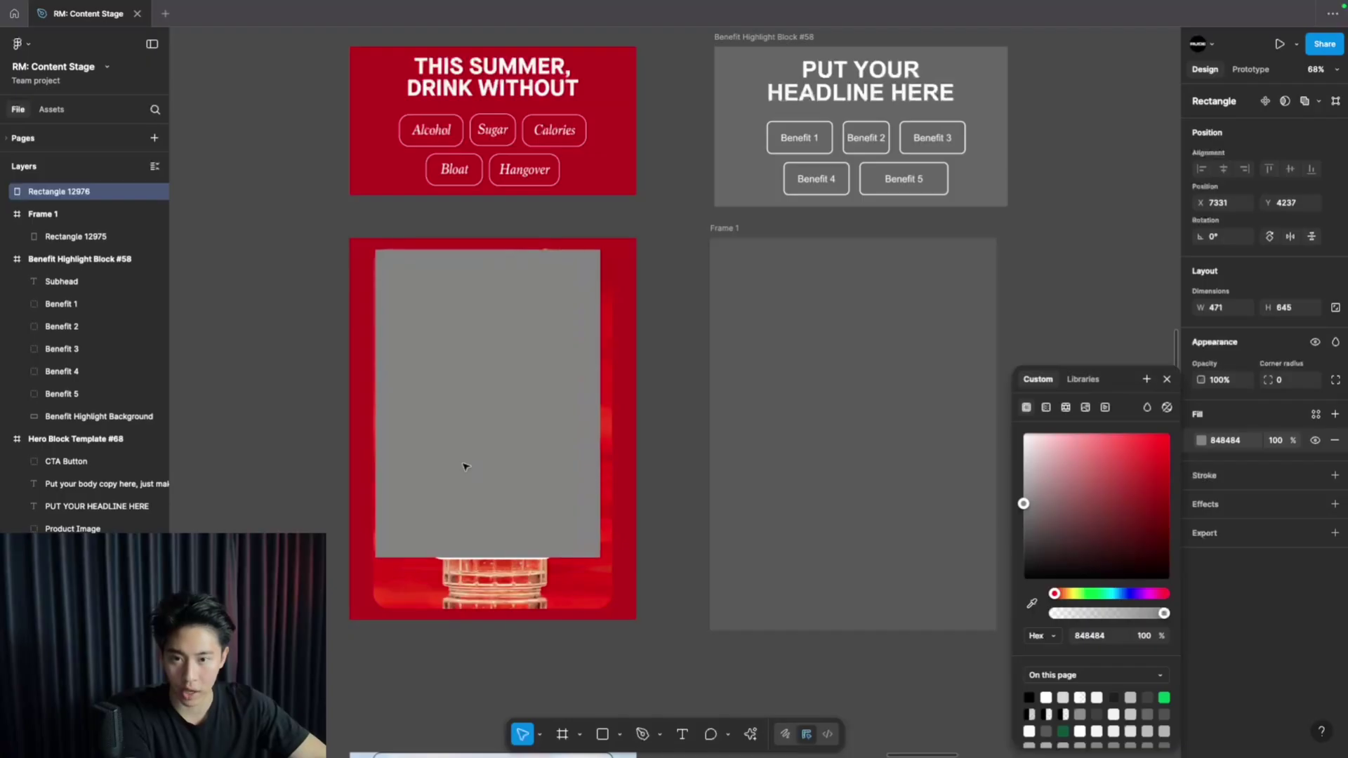
{"action": "left_click_drag", "start_coordinate": [601, 449], "coordinate": [611, 449]}
{"action": "left_click_drag", "start_coordinate": [564, 558], "coordinate": [564, 610]}
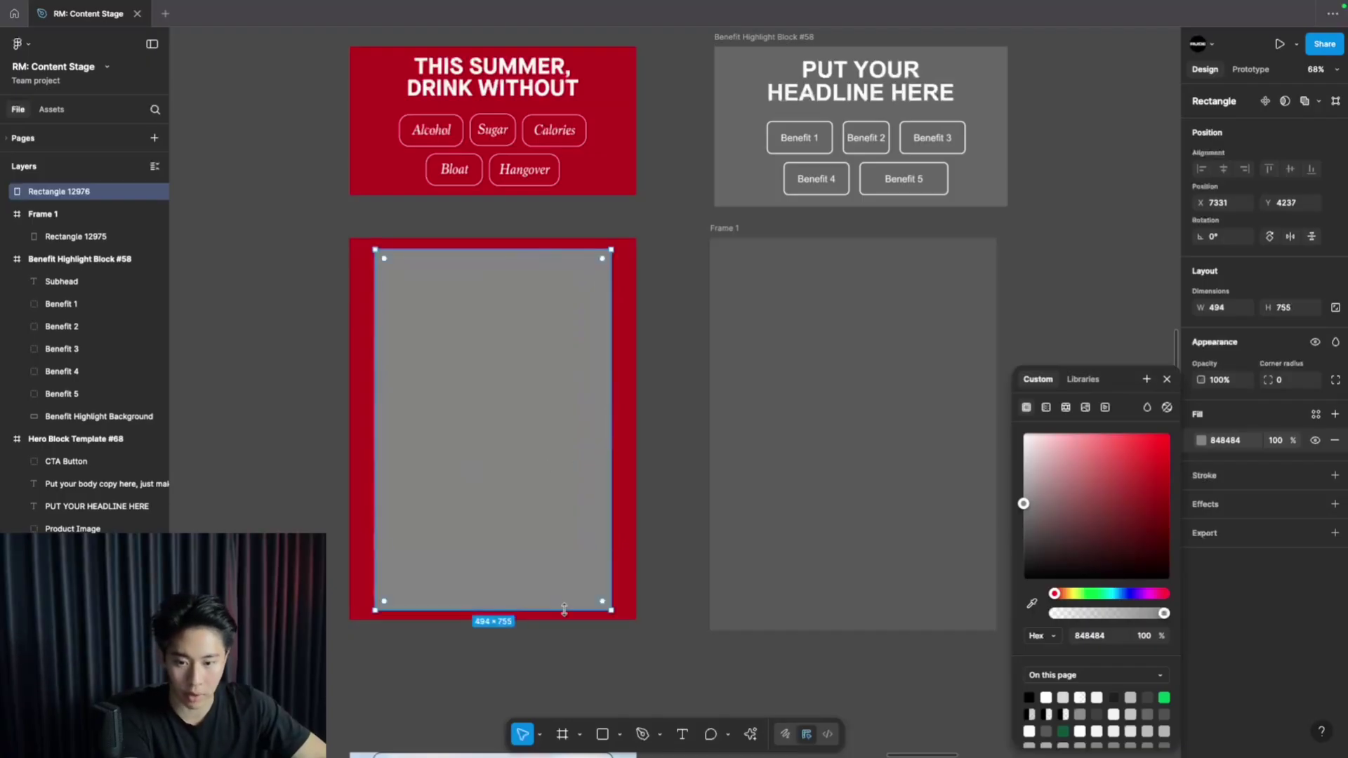
Give the lighter rectangle a corner radius of 50 and move it back, centred over the grey template background.
{"action": "left_click", "coordinate": [1320, 380]}
{"action": "type", "text": "50"}
{"action": "key", "text": "Return"}
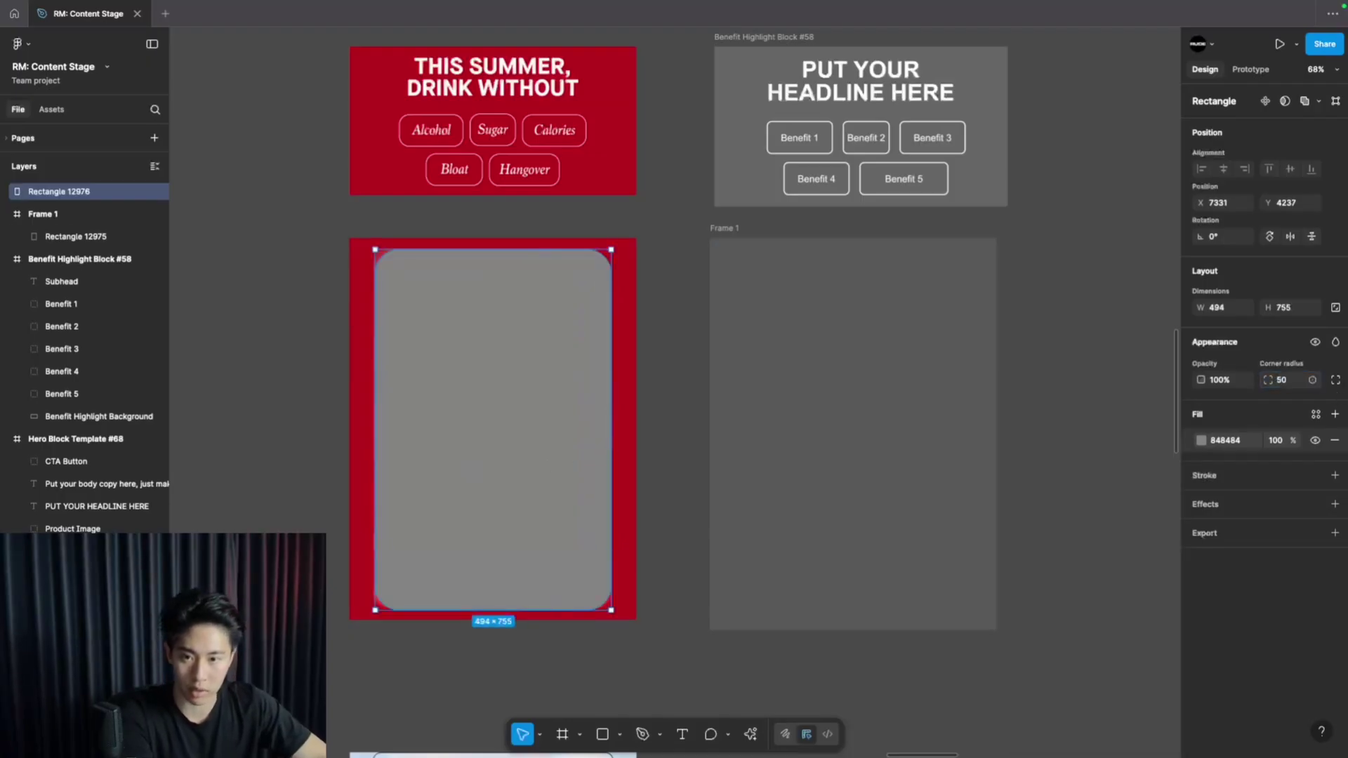
{"action": "left_click_drag", "start_coordinate": [431, 439], "coordinate": [791, 445]}
{"action": "left_click", "coordinate": [1062, 482]}
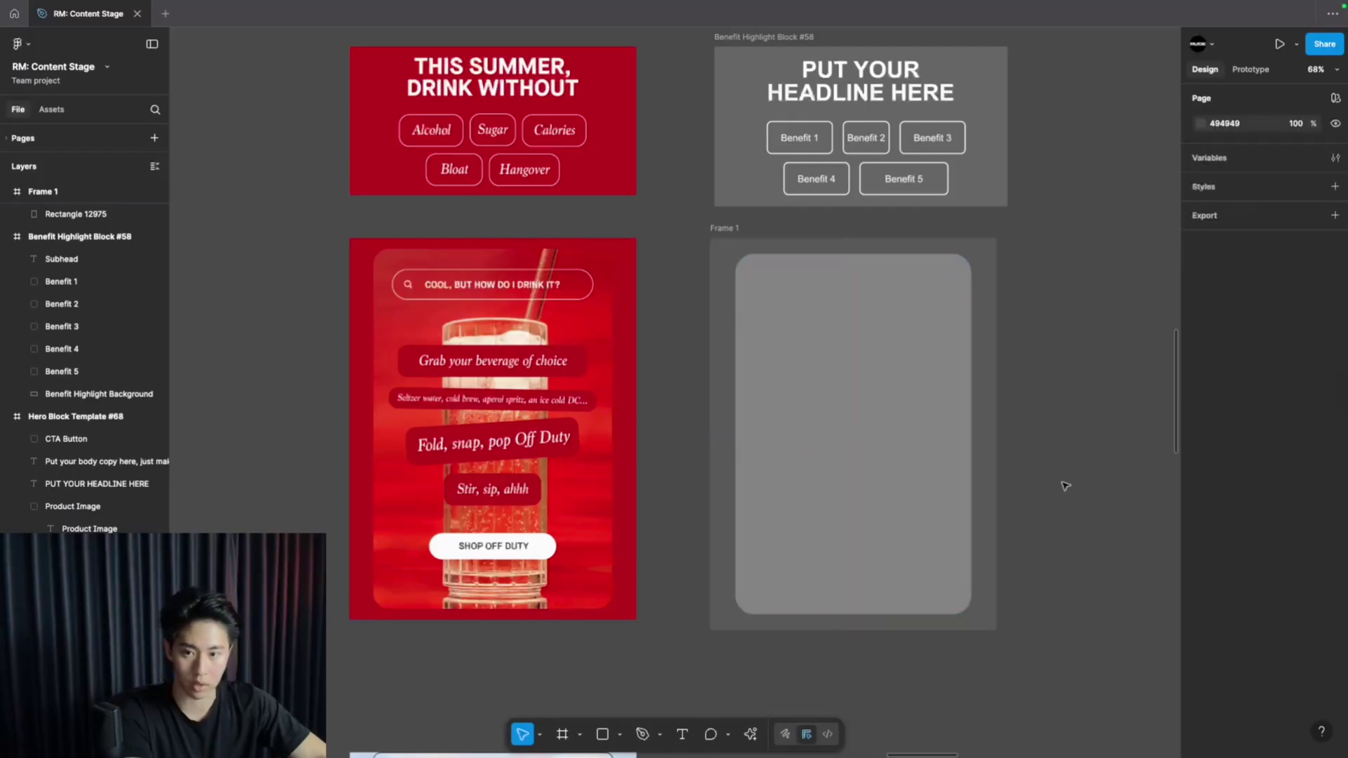
Cover the drink reference's question pill and four message bars with light rounded rectangles, duplicated and rotated to match each shape.
{"action": "left_click", "coordinate": [603, 734]}
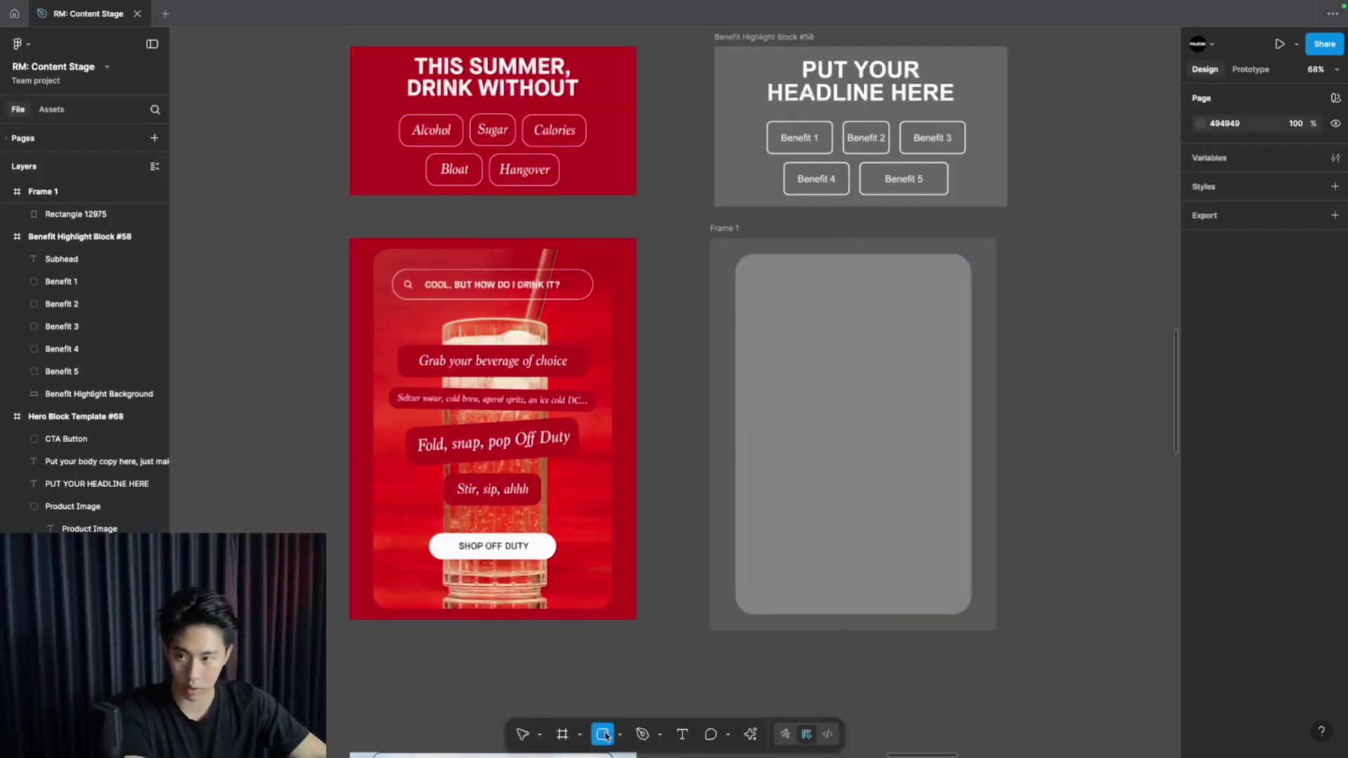
{"action": "left_click_drag", "start_coordinate": [395, 271], "coordinate": [594, 300]}
{"action": "left_click_drag", "start_coordinate": [456, 273], "coordinate": [502, 354]}
{"action": "key", "text": "ctrl+d"}
{"action": "key", "text": "ctrl+d"}
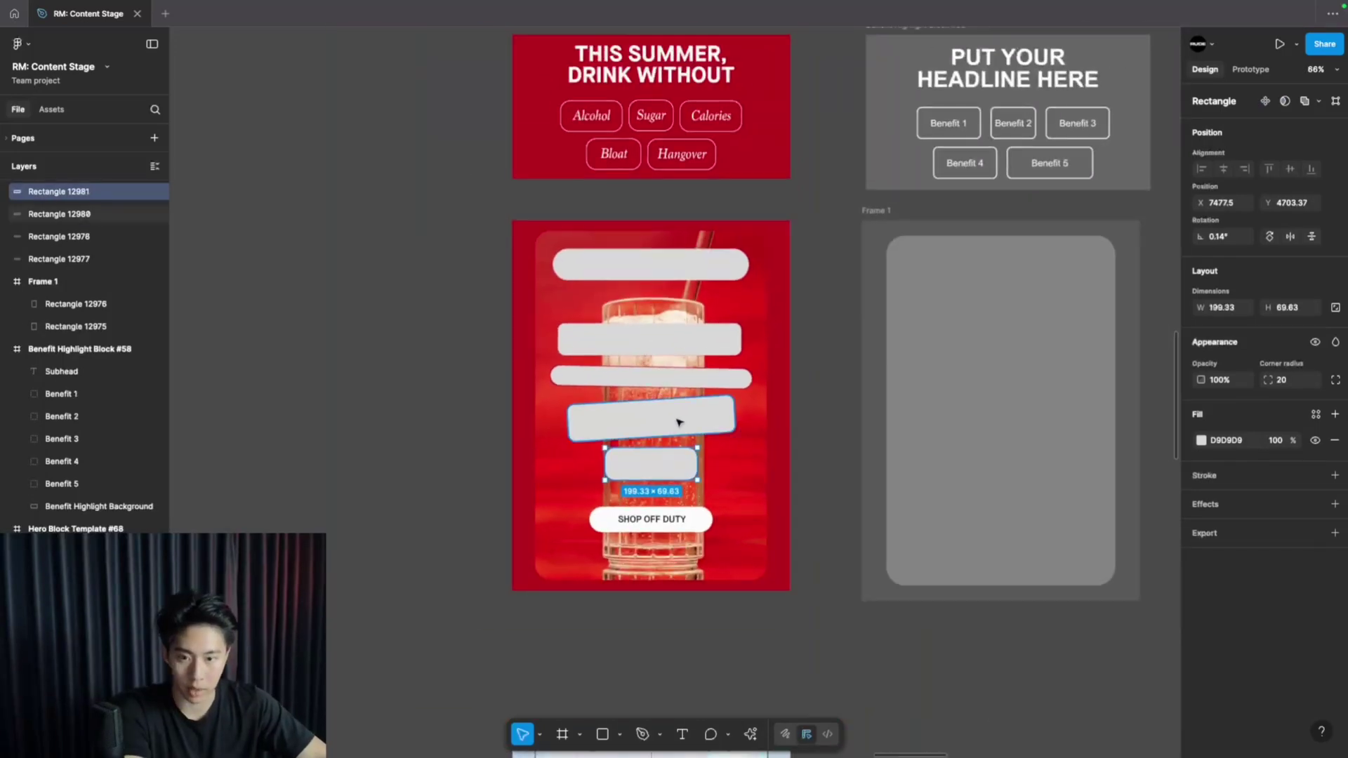
Select all five light rectangles and copy them onto the rounded grey area of the new template.
{"action": "left_click", "coordinate": [679, 424], "text": "shift"}
{"action": "left_click", "coordinate": [653, 377], "text": "shift"}
{"action": "left_click", "coordinate": [657, 344], "text": "shift"}
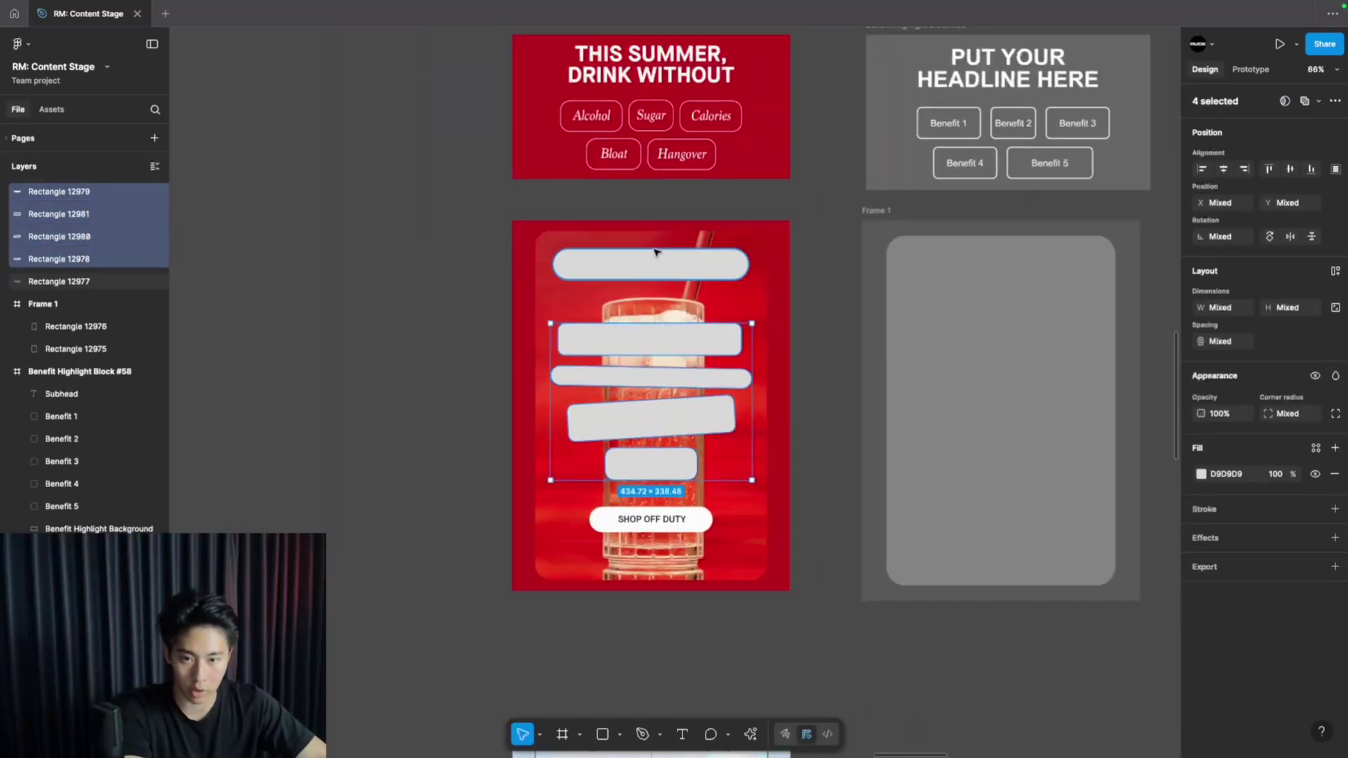
{"action": "left_click", "coordinate": [655, 255], "text": "shift"}
{"action": "left_click_drag", "start_coordinate": [660, 263], "coordinate": [1013, 265]}
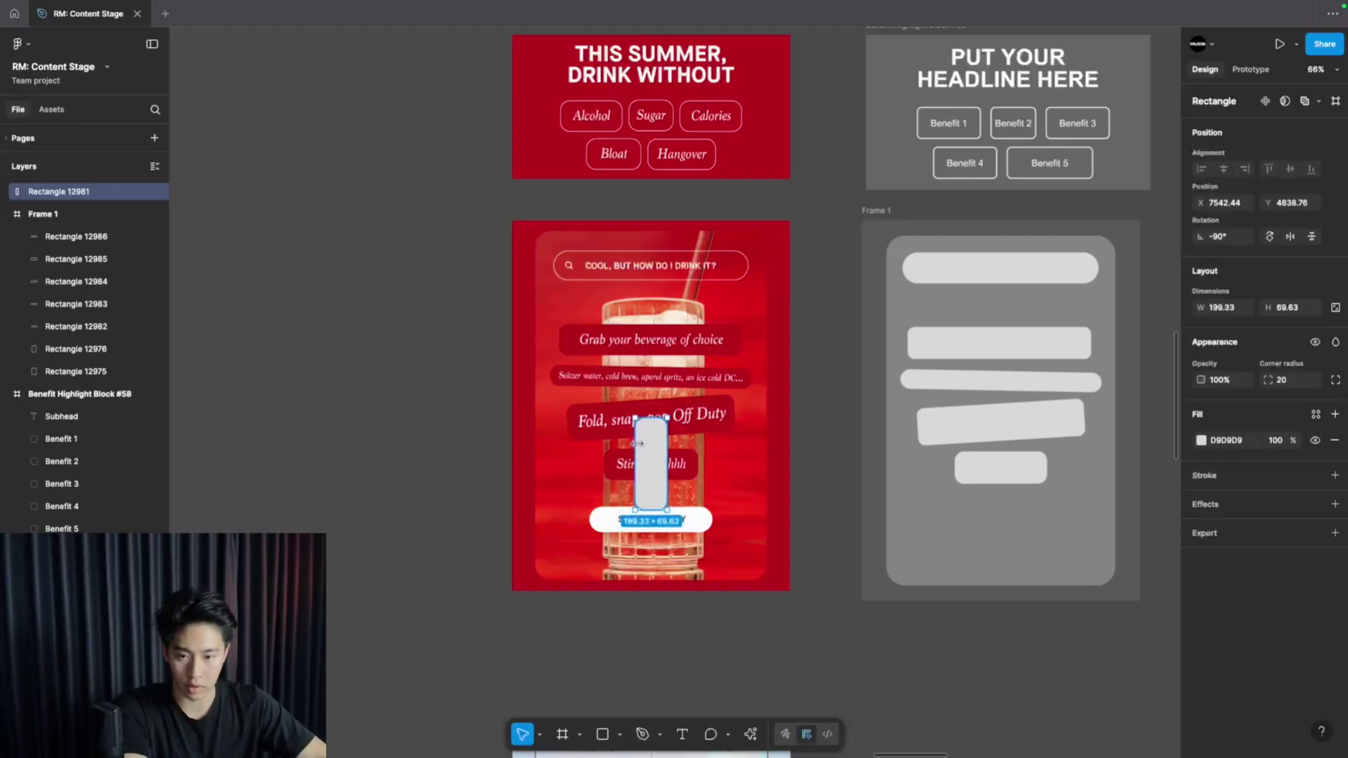
Make the spare upright rectangle a dark product placeholder behind the messages and add the text "Question about your product" to the question pill.
{"action": "left_click_drag", "start_coordinate": [637, 443], "coordinate": [602, 442]}
{"action": "key", "text": "t"}
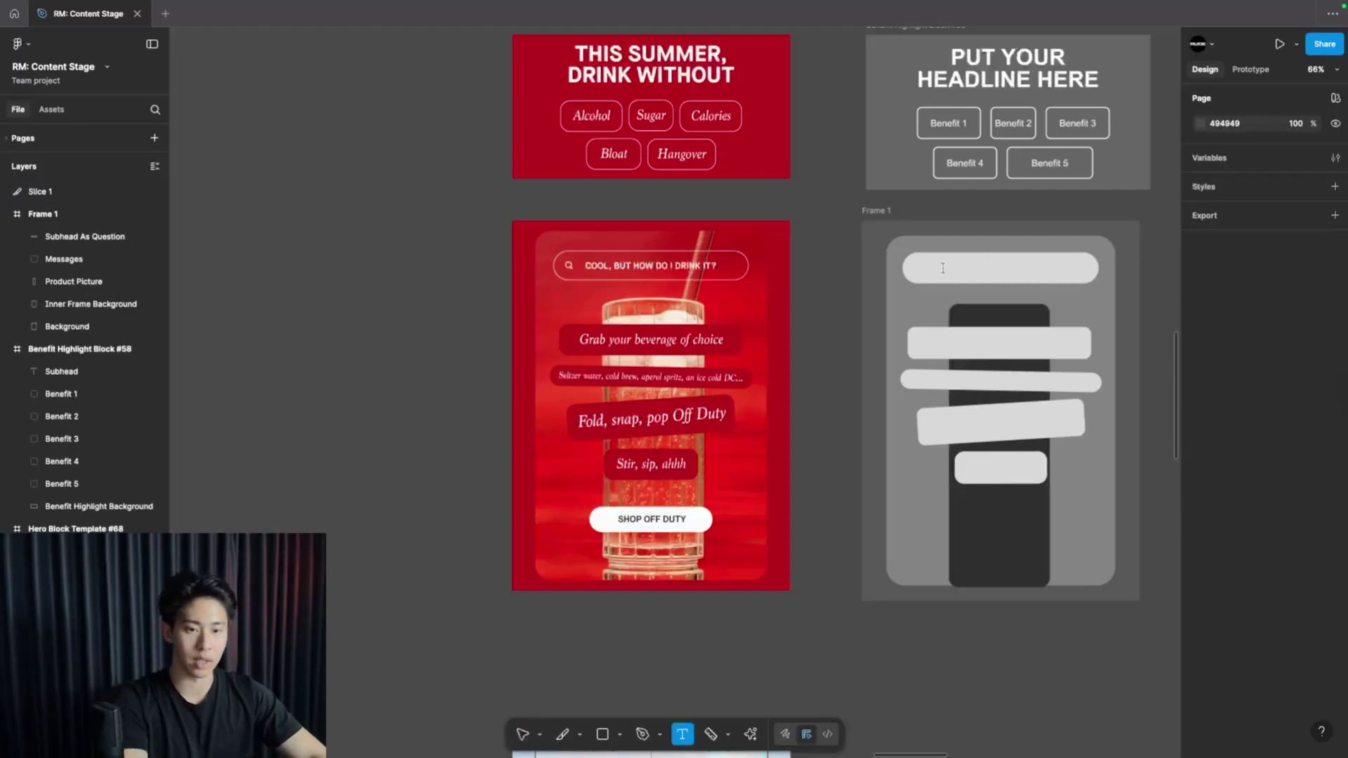
{"action": "left_click", "coordinate": [942, 268]}
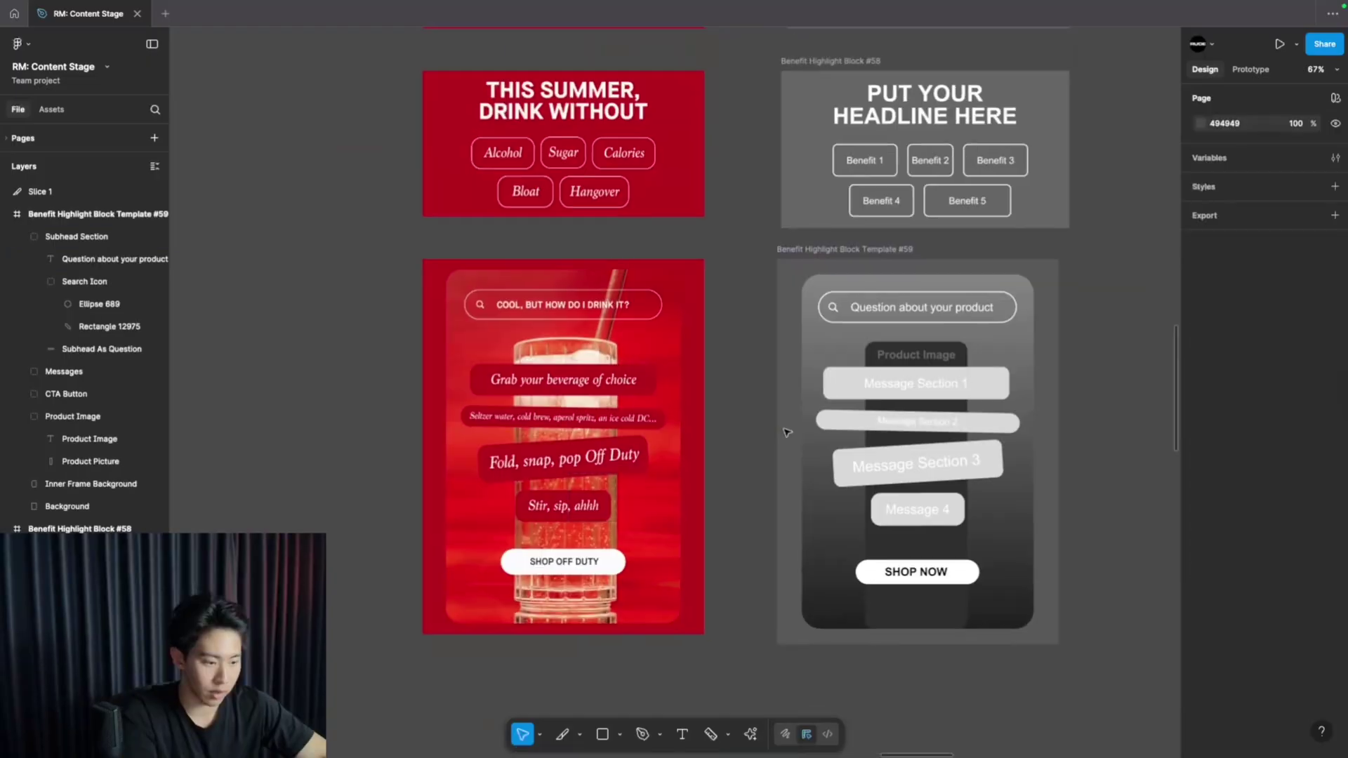
Review the finished question block template and examine the ELEVATE and OG comparison block as the next reference.
{"action": "scroll", "coordinate": [786, 430], "scroll_direction": "up", "scroll_amount": 1}
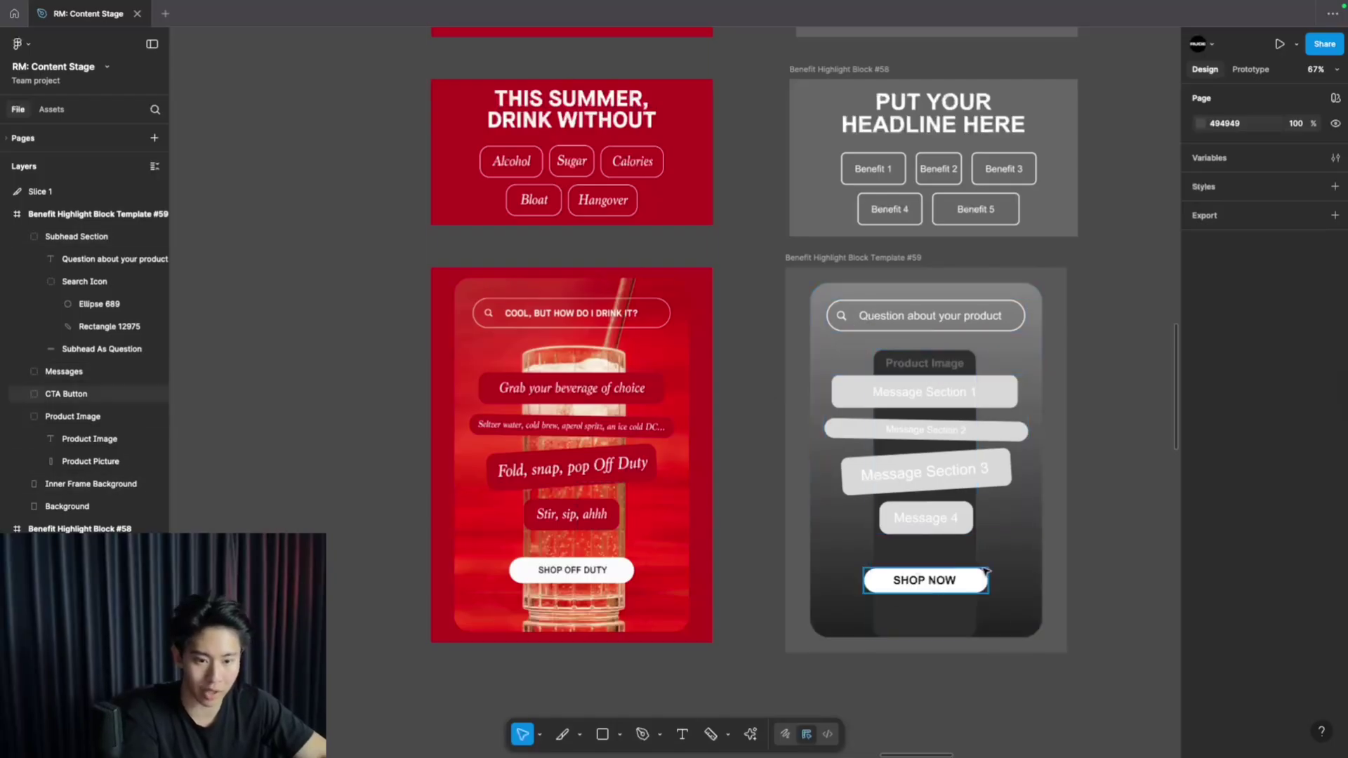
{"action": "left_click", "coordinate": [1010, 566]}
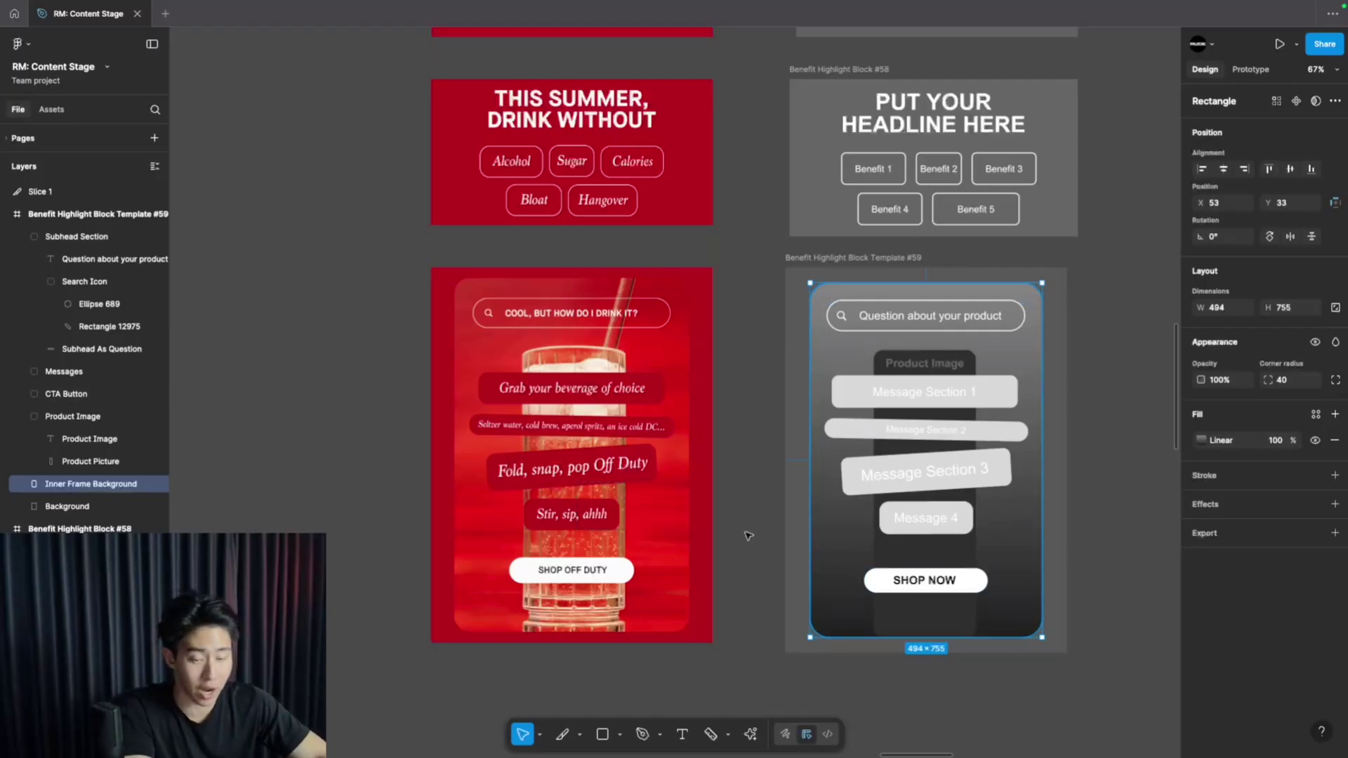
{"action": "left_click", "coordinate": [1094, 525]}
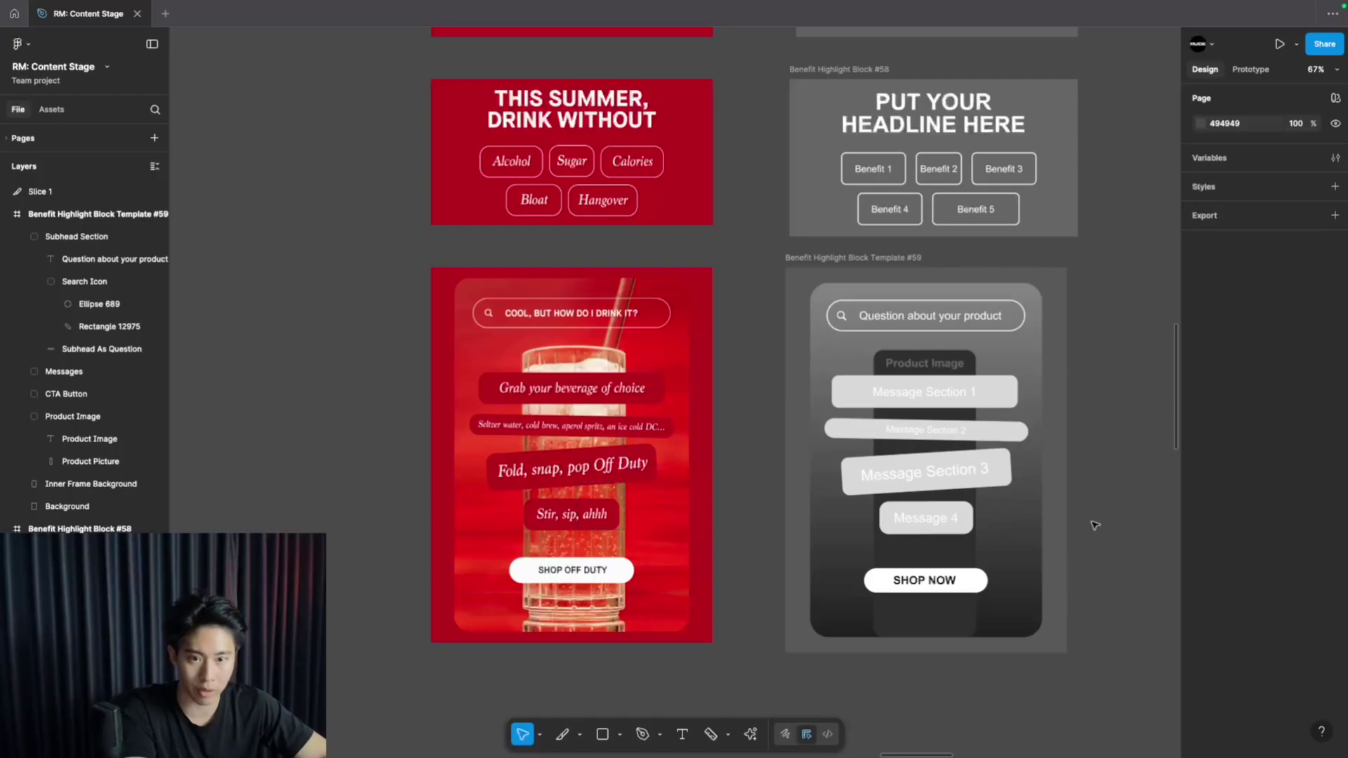
{"action": "scroll", "coordinate": [1094, 525], "scroll_direction": "down", "scroll_amount": 5}
{"action": "scroll", "coordinate": [1094, 525], "scroll_direction": "up", "scroll_amount": 1}
{"action": "scroll", "coordinate": [835, 345], "scroll_direction": "down", "scroll_amount": 8}
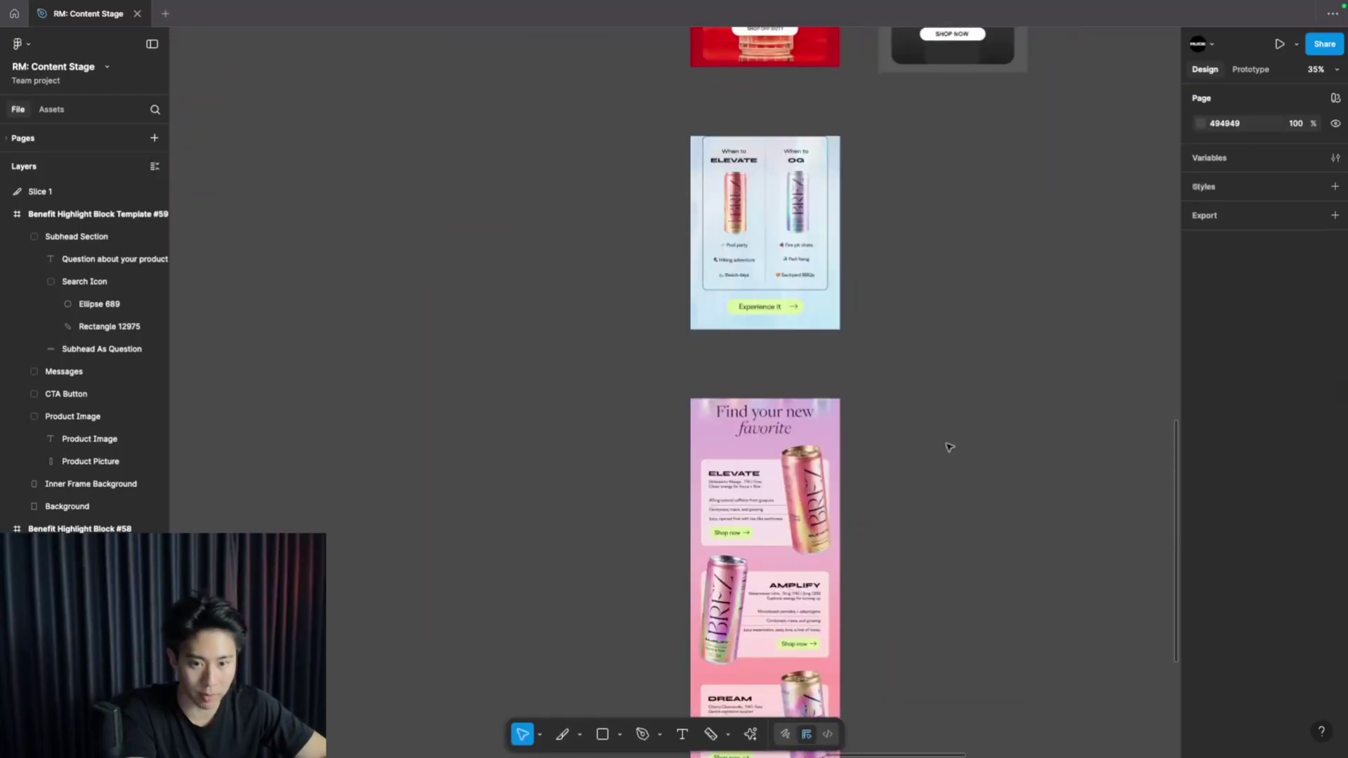
{"action": "scroll", "coordinate": [948, 445], "scroll_direction": "down", "scroll_amount": 5}
{"action": "scroll", "coordinate": [948, 445], "scroll_direction": "up", "scroll_amount": 7}
{"action": "scroll", "coordinate": [918, 407], "scroll_direction": "up", "scroll_amount": 5}
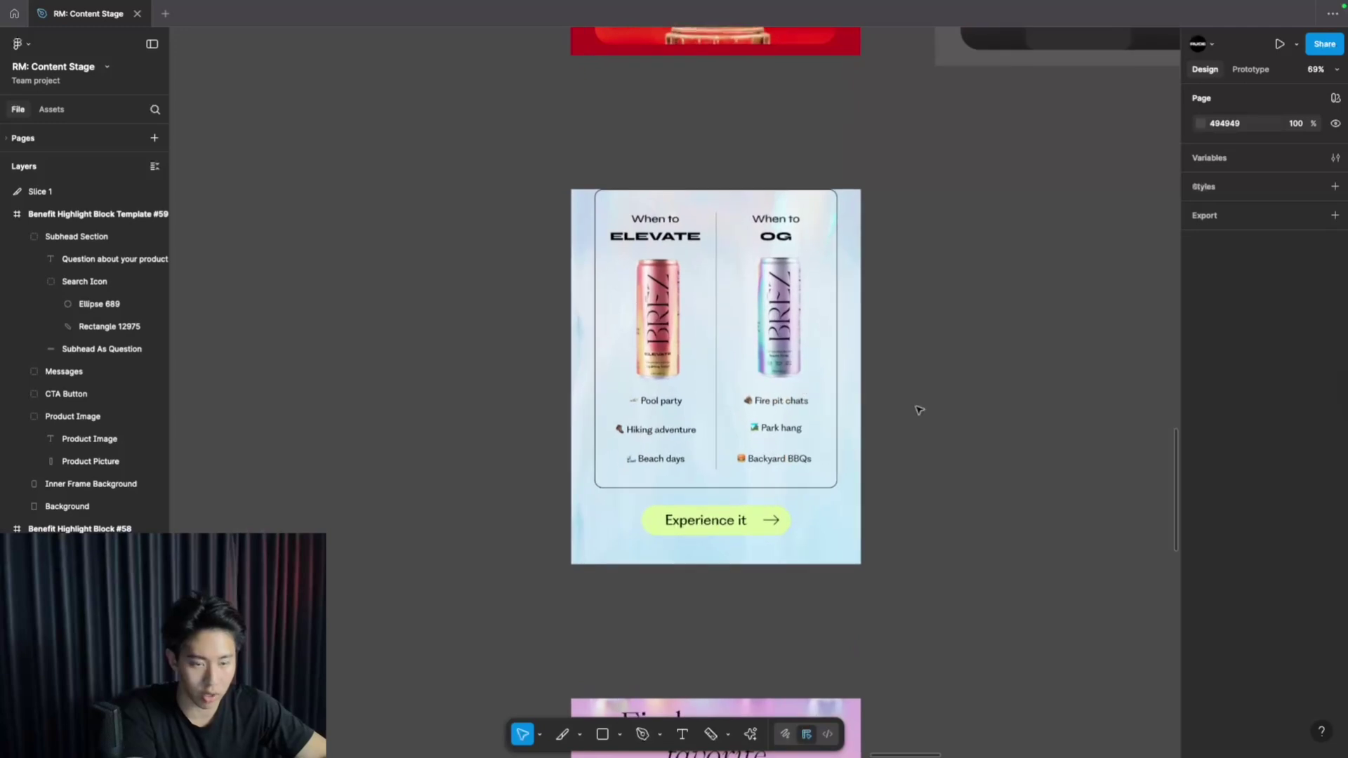
{"action": "scroll", "coordinate": [940, 432], "scroll_direction": "right", "scroll_amount": 2}
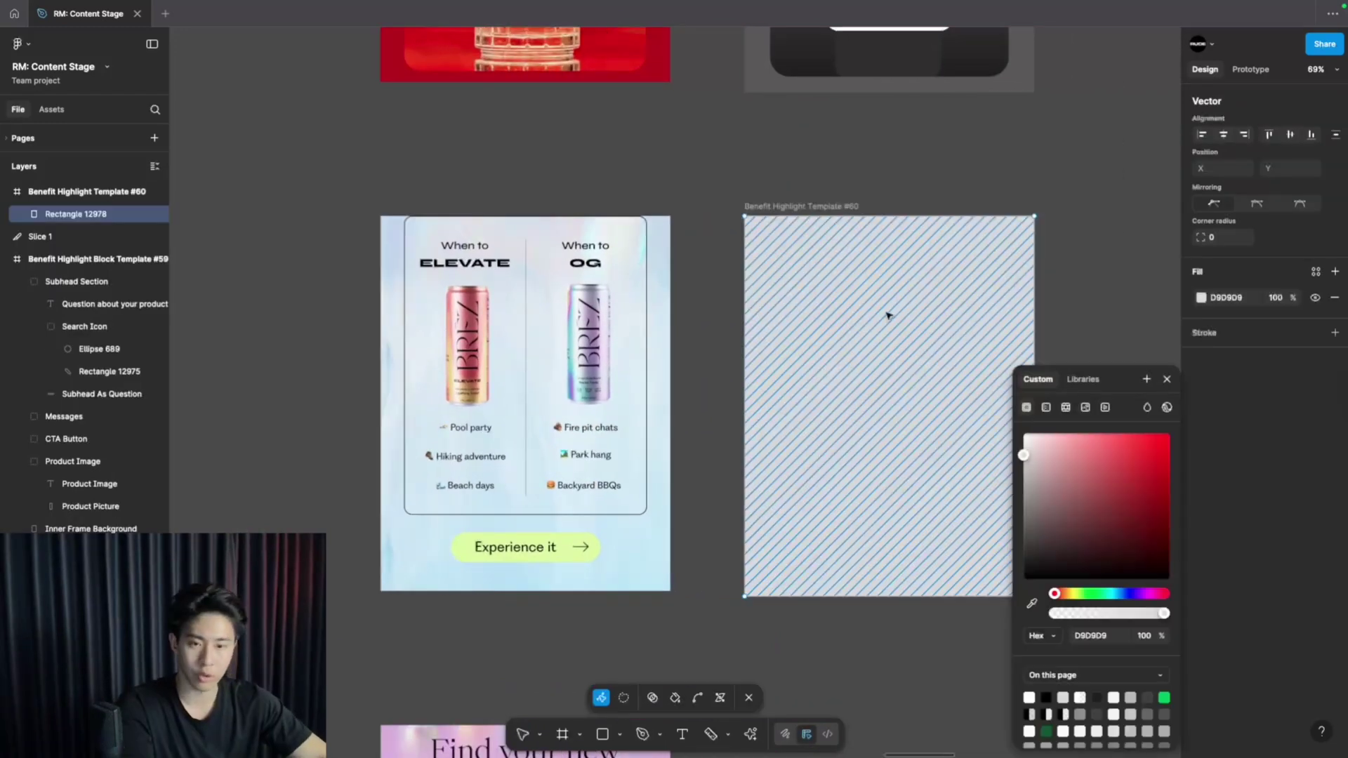
Remove the fill of the existing background rectangle in Benefit Highlight Template #60 and cover the frame with a new 600 × 788 rectangle.
{"action": "left_click", "coordinate": [1334, 299]}
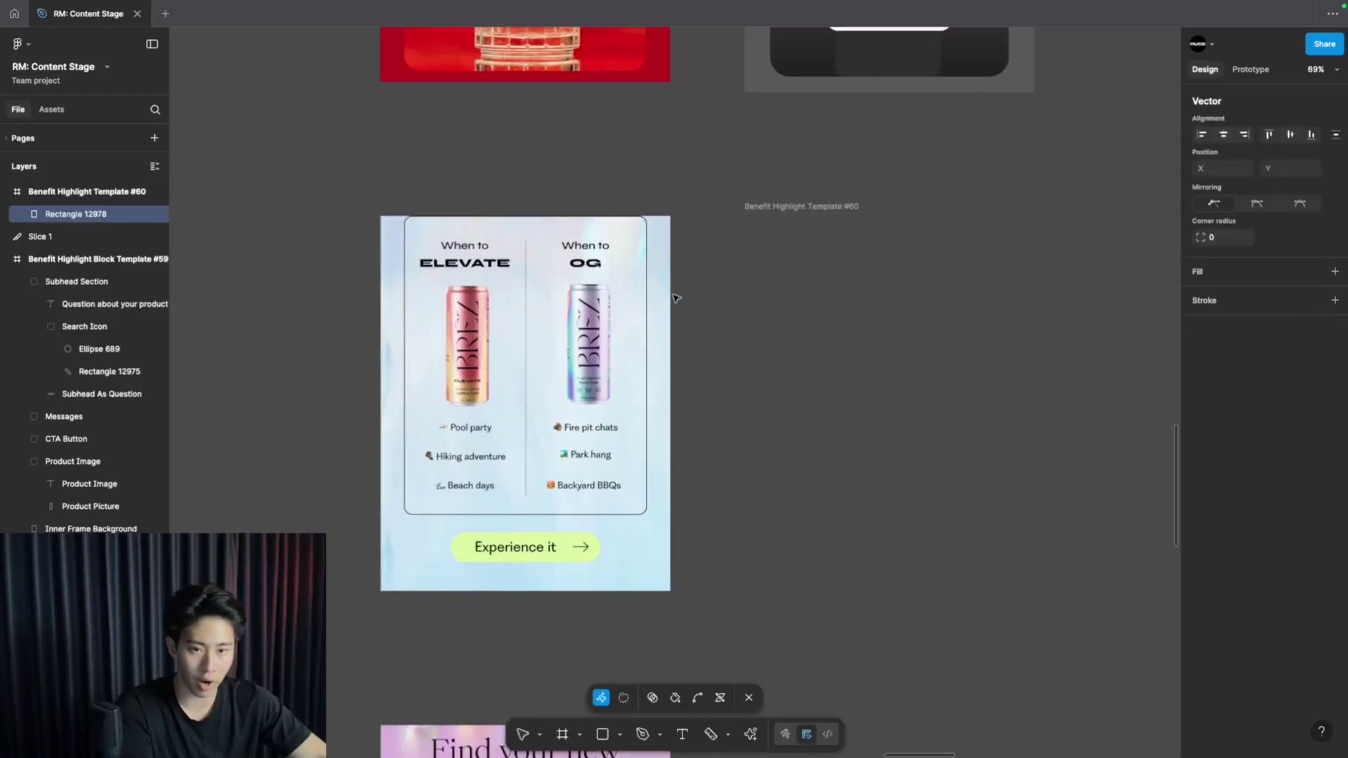
{"action": "left_click", "coordinate": [605, 734]}
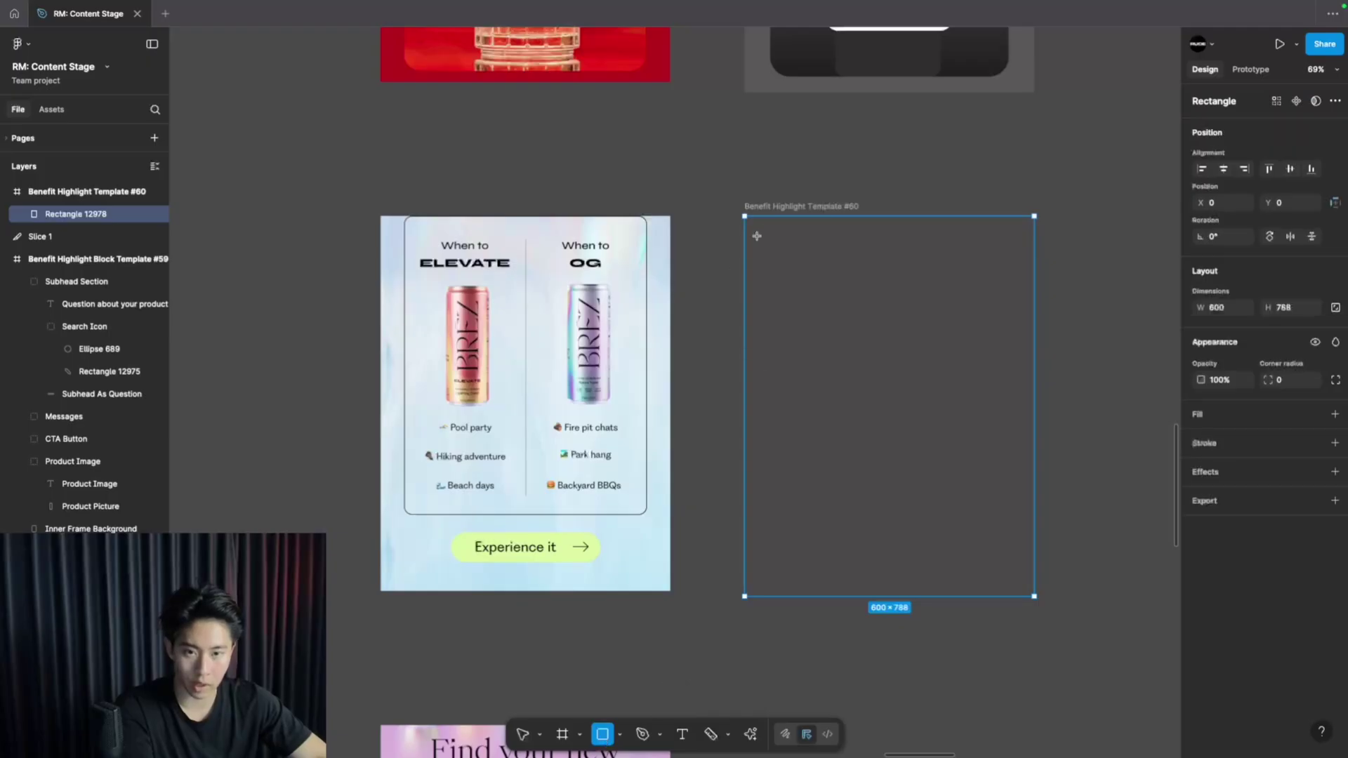
{"action": "left_click_drag", "start_coordinate": [744, 216], "coordinate": [1034, 596]}
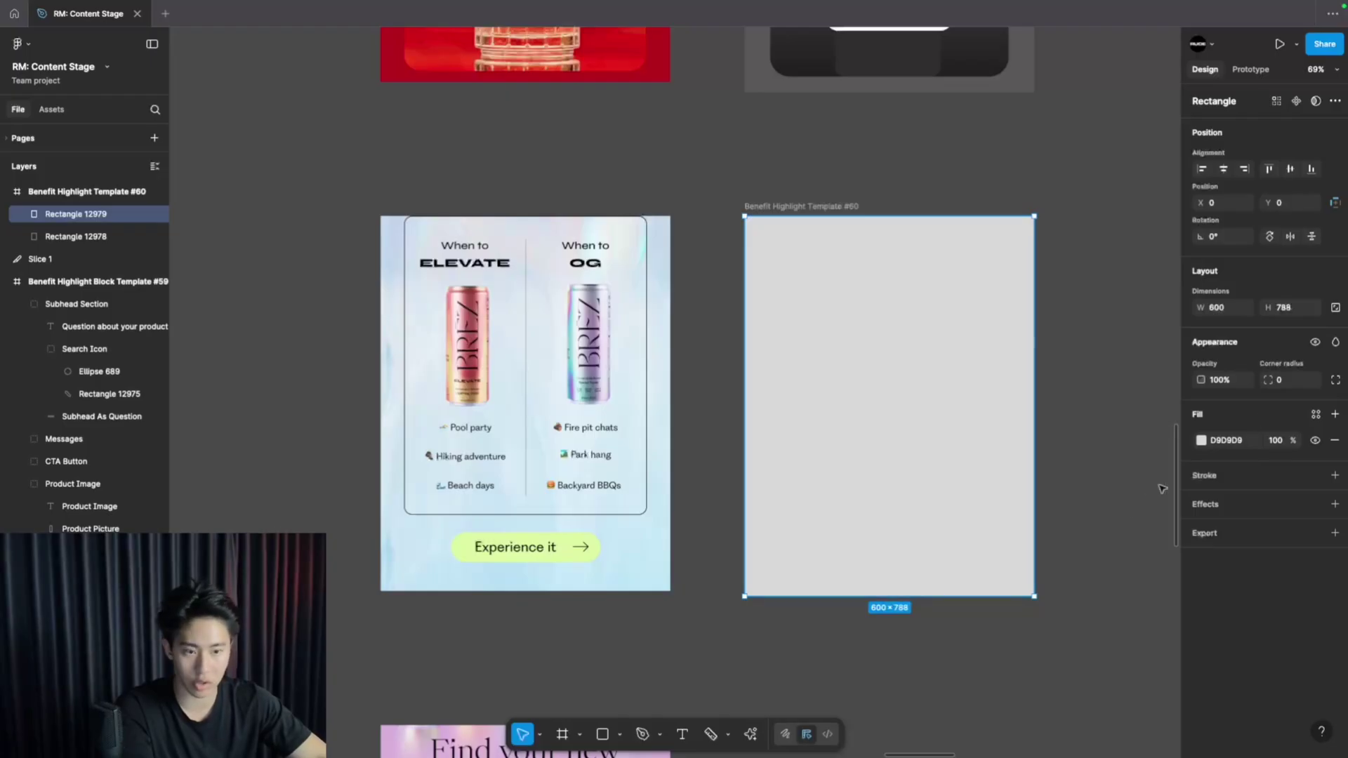
Fill the new background rectangle with a linear gradient from D9D9D9 at the top to dark grey at the bottom.
{"action": "left_click", "coordinate": [1201, 440]}
{"action": "left_click", "coordinate": [1046, 408]}
{"action": "left_click", "coordinate": [1072, 554]}
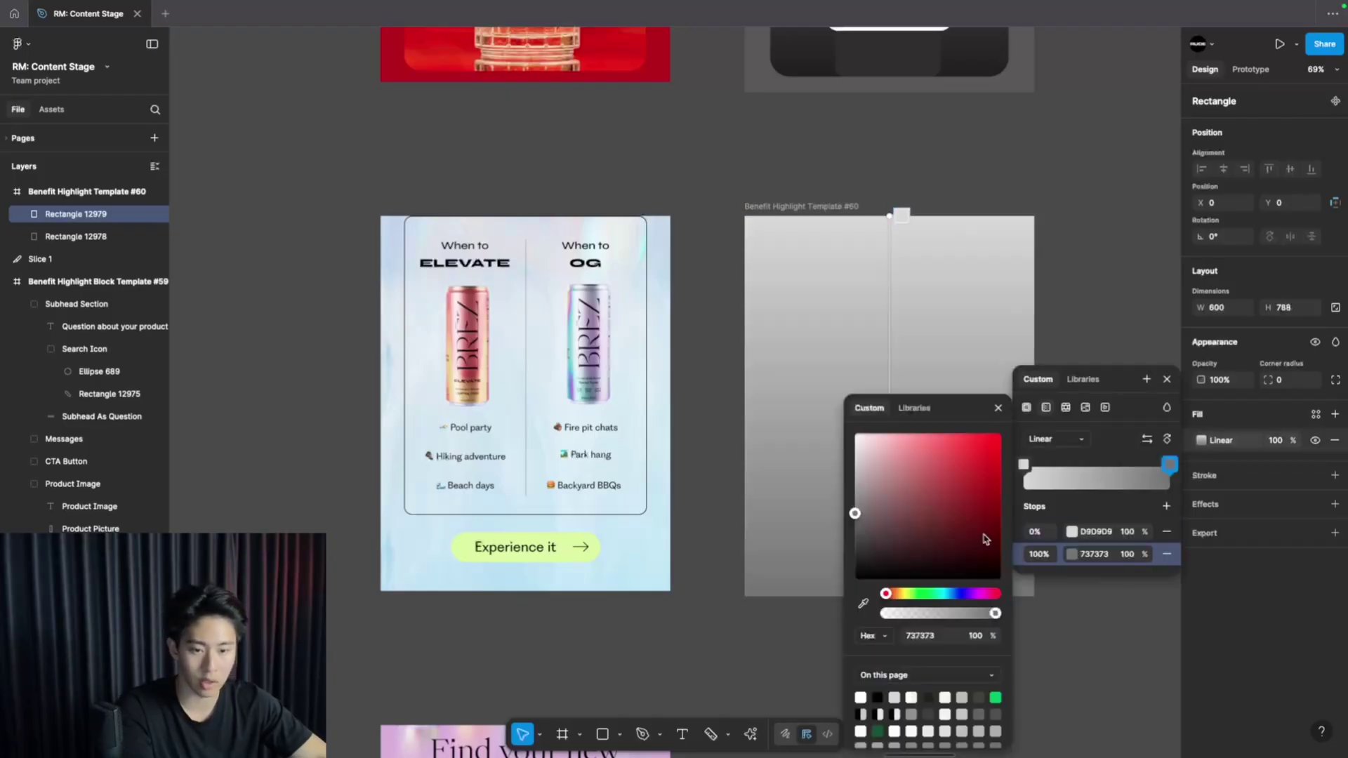
{"action": "left_click", "coordinate": [858, 552]}
{"action": "left_click", "coordinate": [803, 551]}
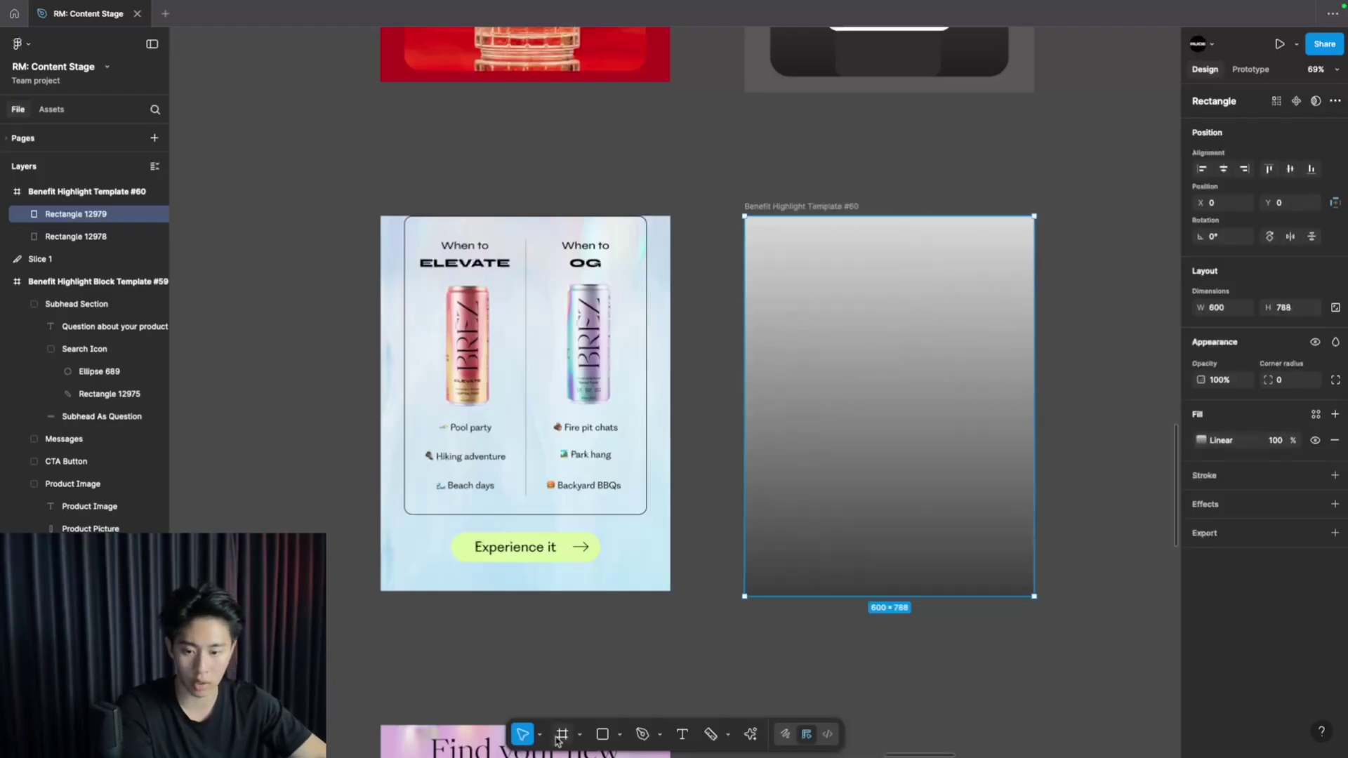
Trace the reference's inner frame with an unfilled rectangle about 504 × 616, with a black stroke of weight 2 and corner radius 15.
{"action": "left_click", "coordinate": [620, 734]}
{"action": "left_click", "coordinate": [638, 598]}
{"action": "left_click_drag", "start_coordinate": [410, 218], "coordinate": [647, 514]}
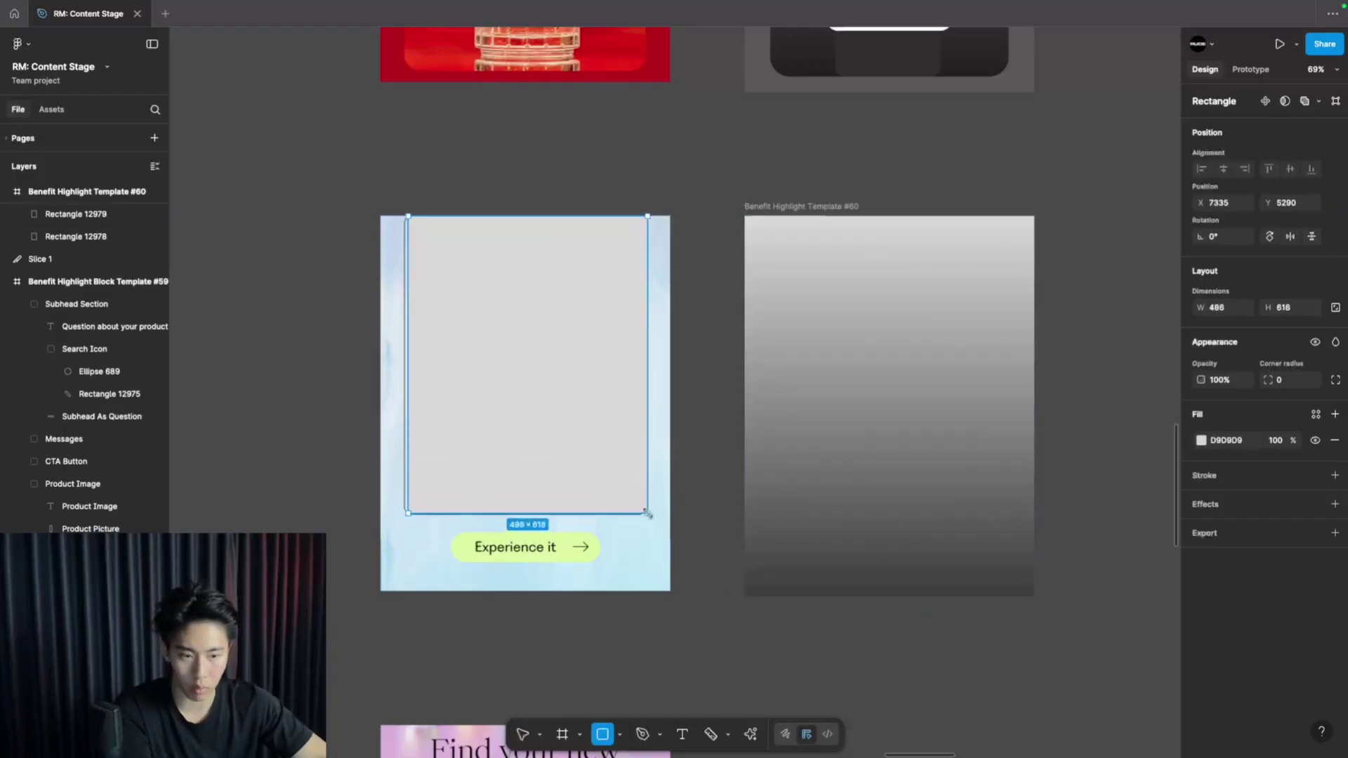
{"action": "left_click", "coordinate": [1334, 440]}
{"action": "left_click", "coordinate": [1335, 443]}
{"action": "key", "text": "shift+2"}
{"action": "left_click_drag", "start_coordinate": [330, 299], "coordinate": [319, 299]}
{"action": "scroll", "coordinate": [1158, 393], "scroll_direction": "down", "scroll_amount": 3}
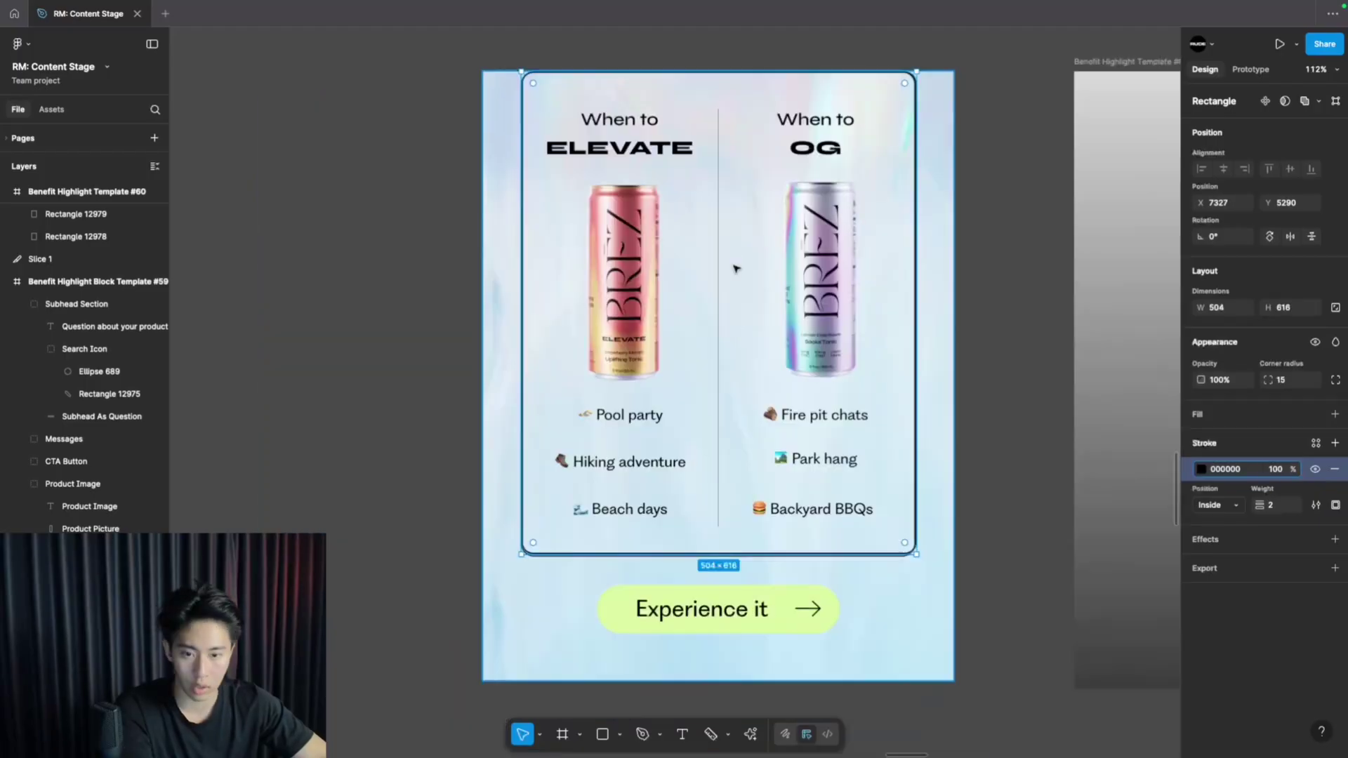
Draw a vertical black divider line about 535 long with stroke weight 0.5 between the two product columns.
{"action": "left_click", "coordinate": [621, 739]}
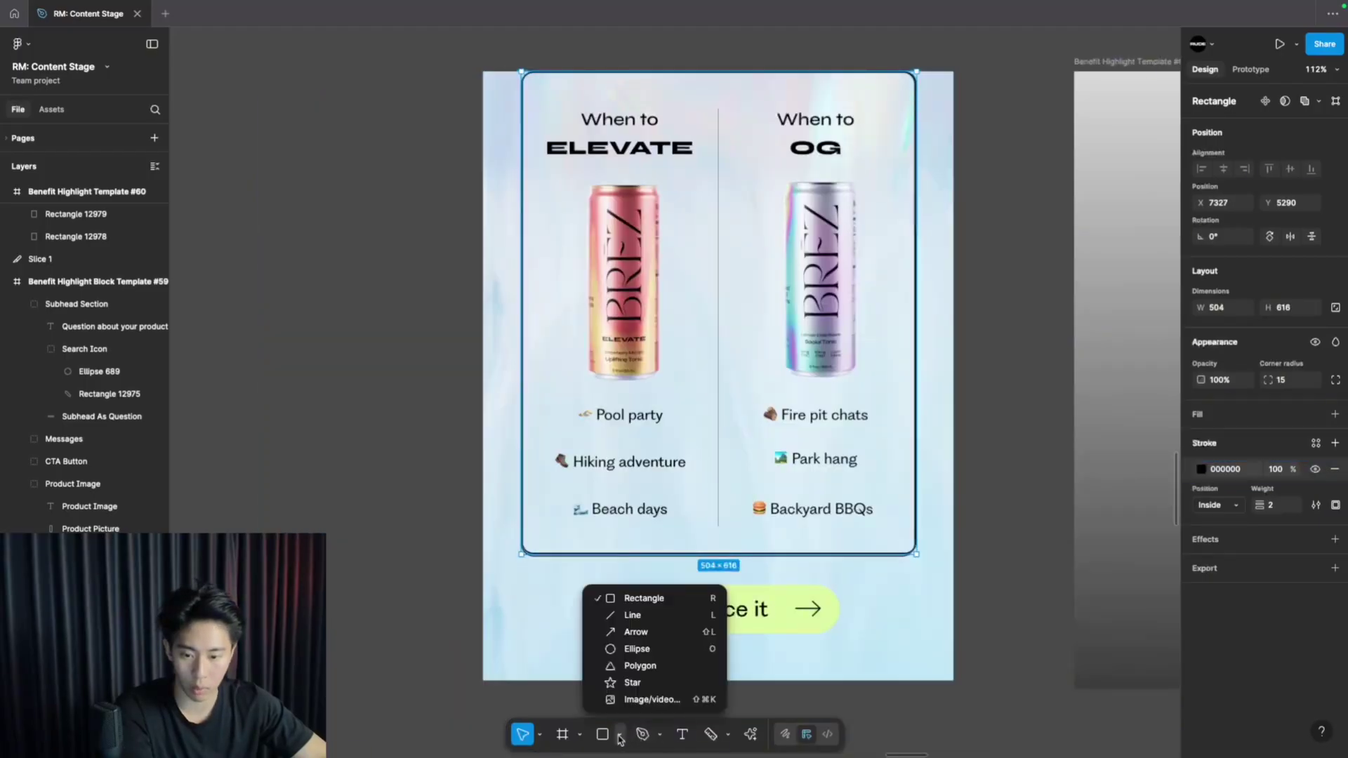
{"action": "left_click", "coordinate": [640, 615]}
{"action": "left_click_drag", "start_coordinate": [718, 109], "coordinate": [734, 530]}
{"action": "scroll", "coordinate": [733, 531], "scroll_direction": "down", "scroll_amount": 3}
Add black "Product 1 Intro" text in Arial 32 over the ELEVATE heading and duplicate it over the OG heading as "Product 2 Intro".
{"action": "left_click", "coordinate": [580, 734]}
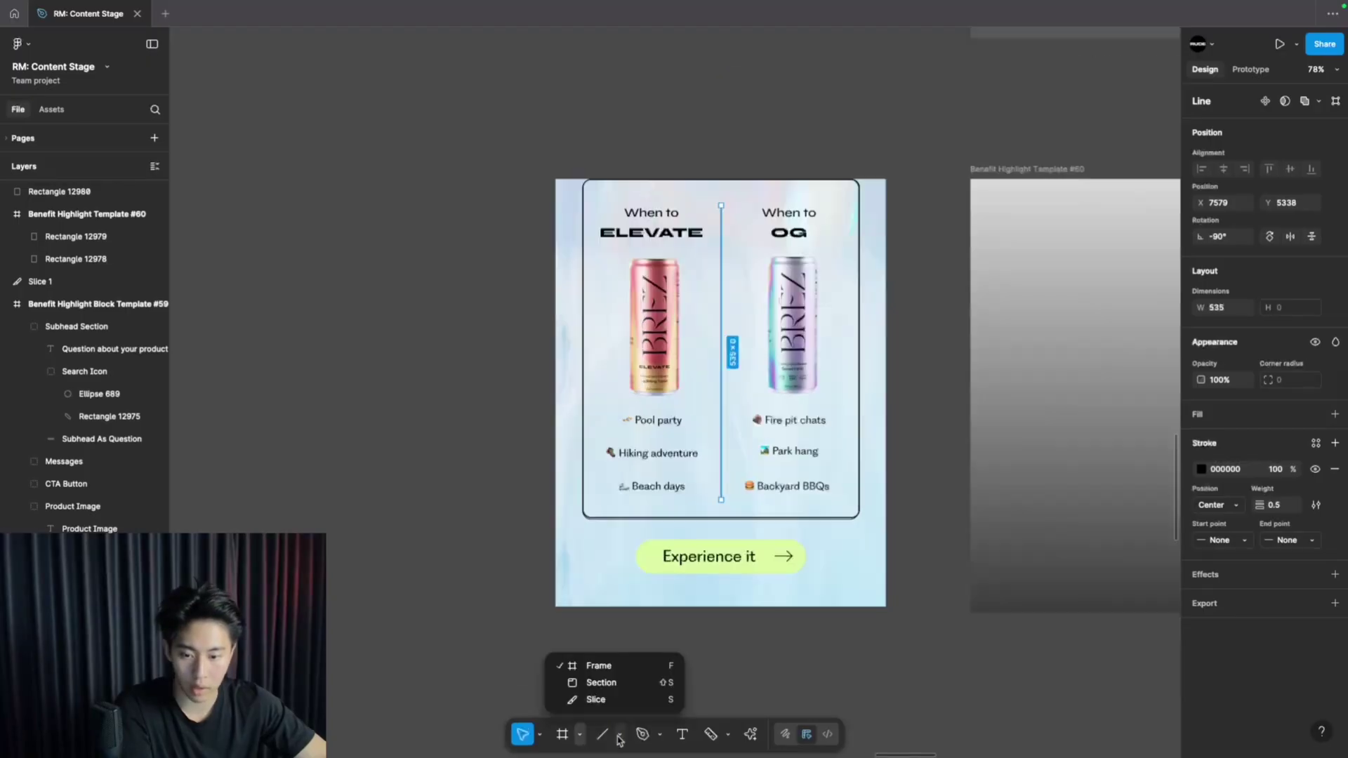
{"action": "left_click", "coordinate": [620, 734]}
{"action": "left_click", "coordinate": [683, 732]}
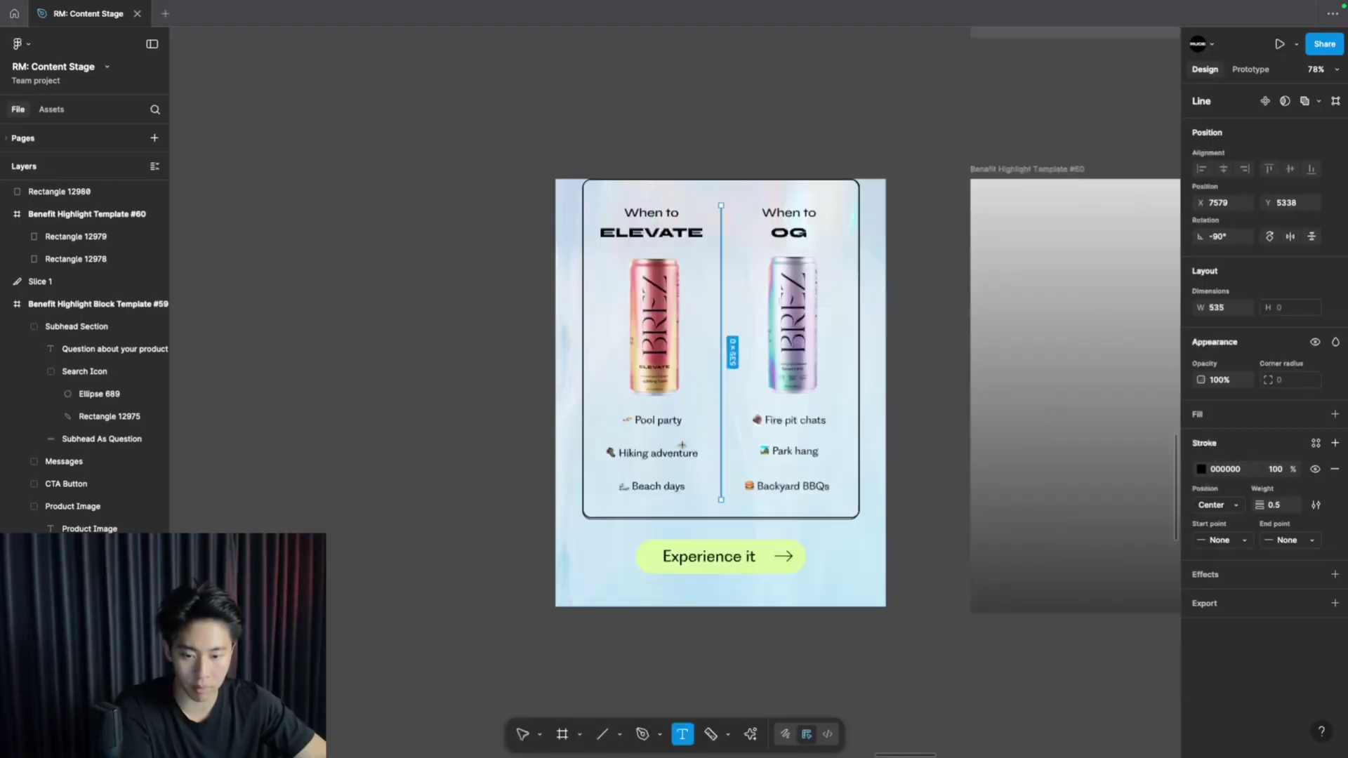
{"action": "left_click", "coordinate": [637, 225]}
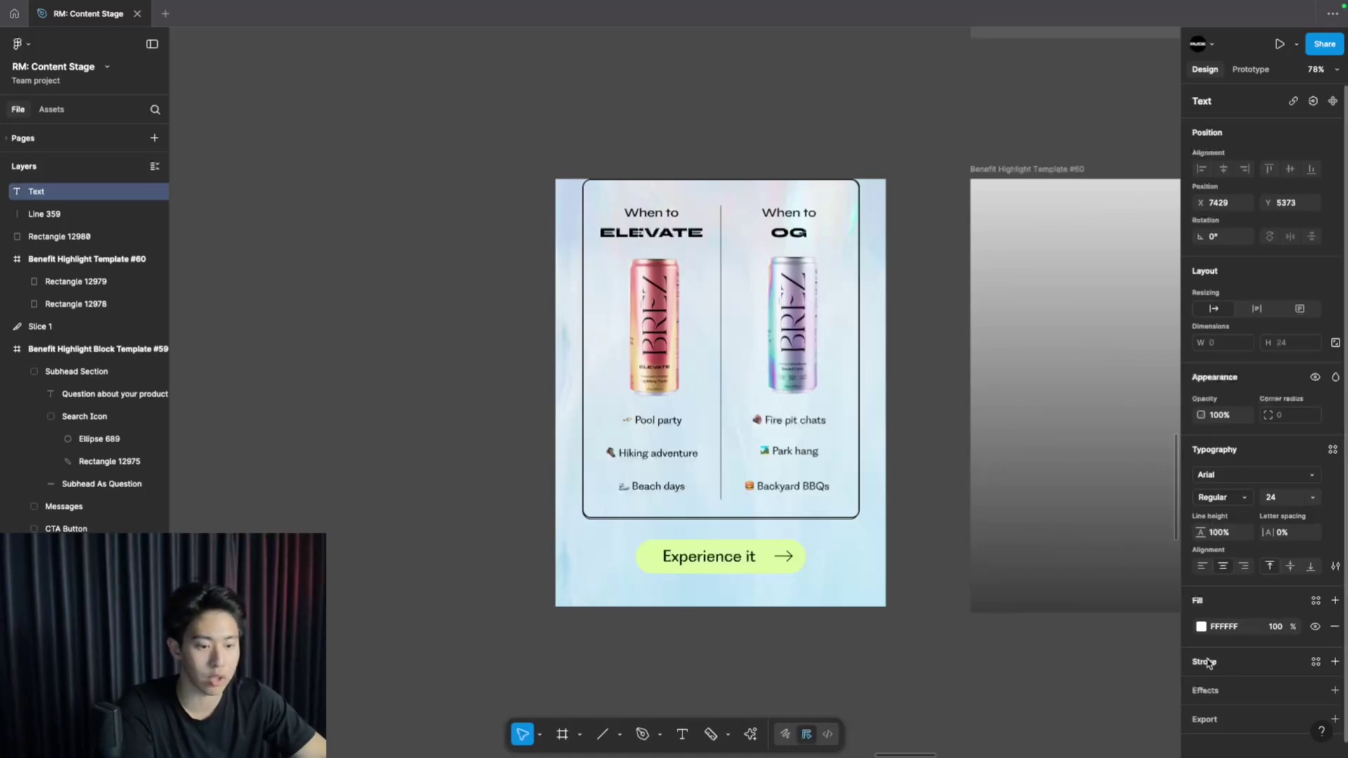
{"action": "type", "text": "Product 1 Intro"}
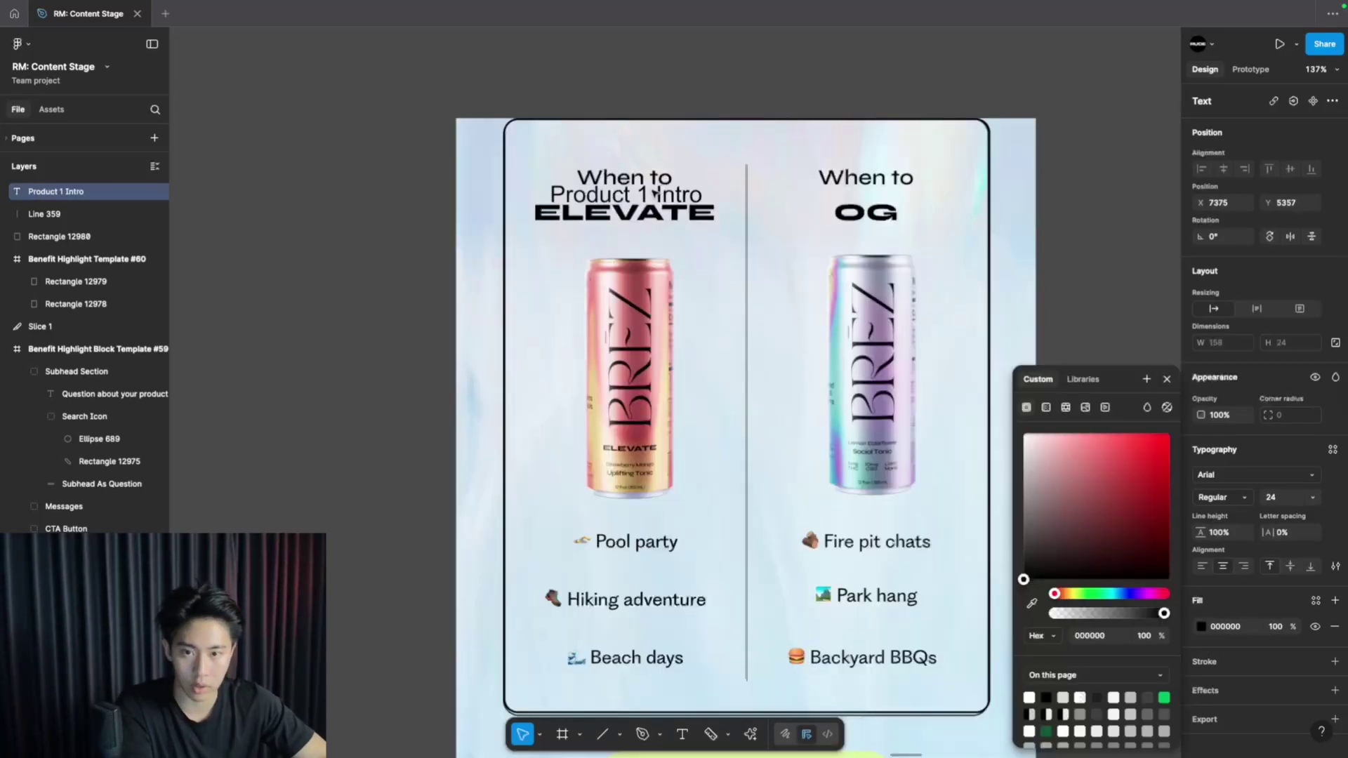
{"action": "key", "text": "Escape"}
{"action": "left_click", "coordinate": [1313, 500]}
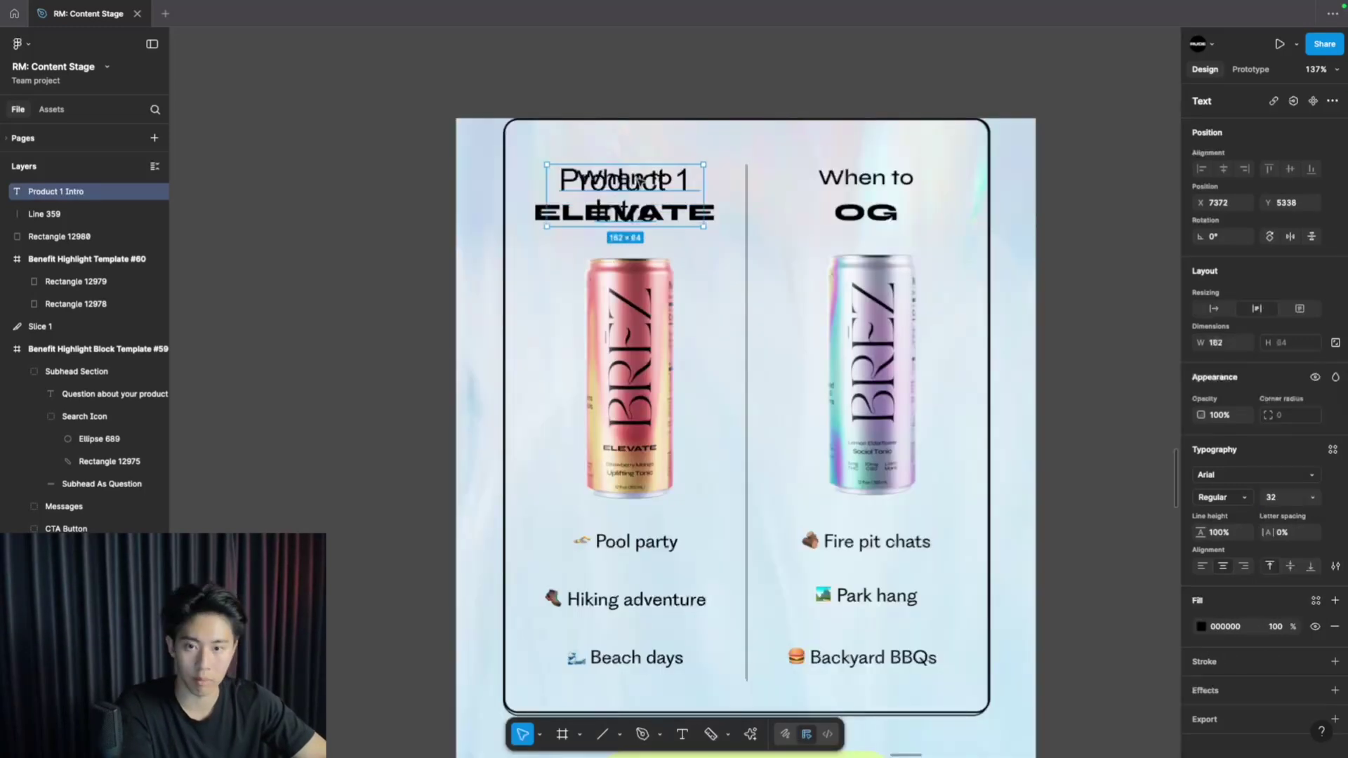
{"action": "left_click_drag", "start_coordinate": [640, 184], "coordinate": [880, 184]}
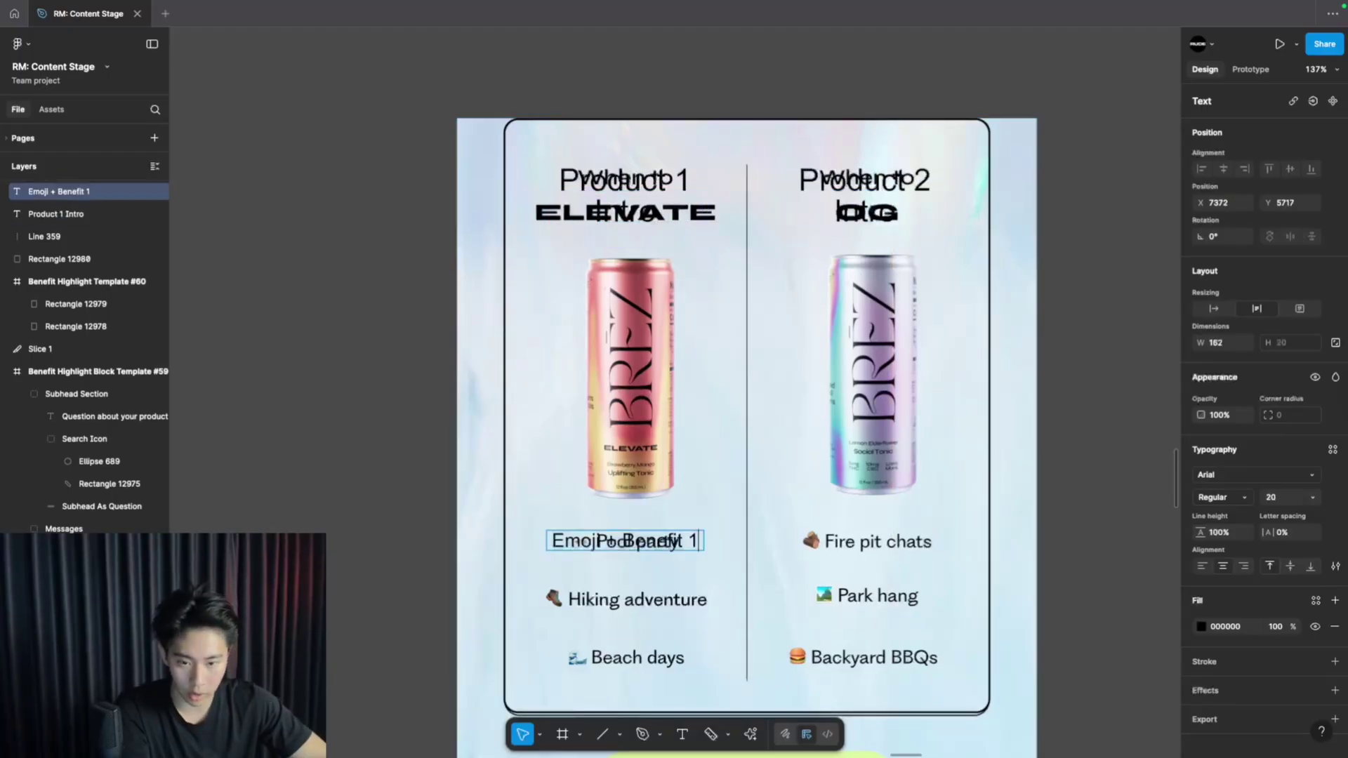
Shorten the first benefit text to "Emoji + Benefit" and duplicate it over the remaining benefit lines in both columns.
{"action": "key", "text": "BackSpace"}
{"action": "key", "text": "BackSpace"}
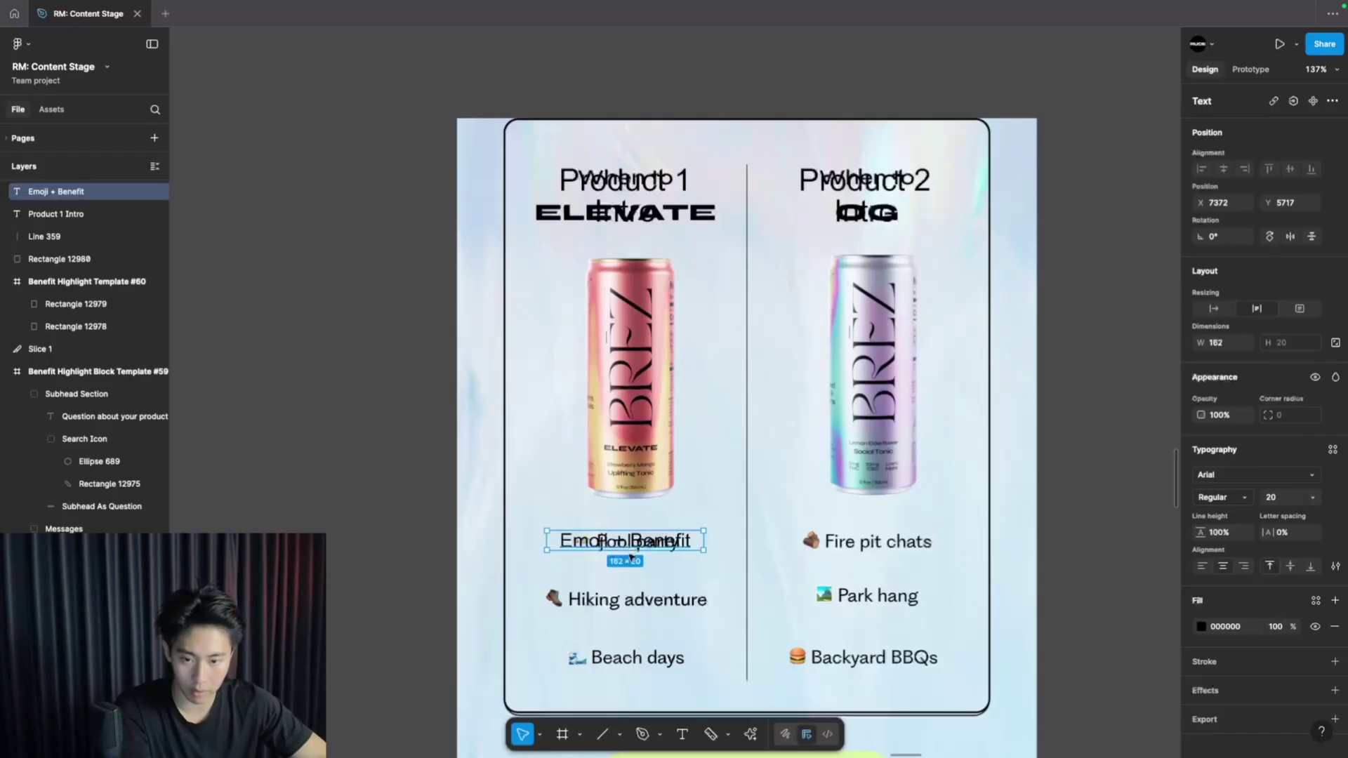
{"action": "left_click_drag", "start_coordinate": [631, 550], "coordinate": [629, 603]}
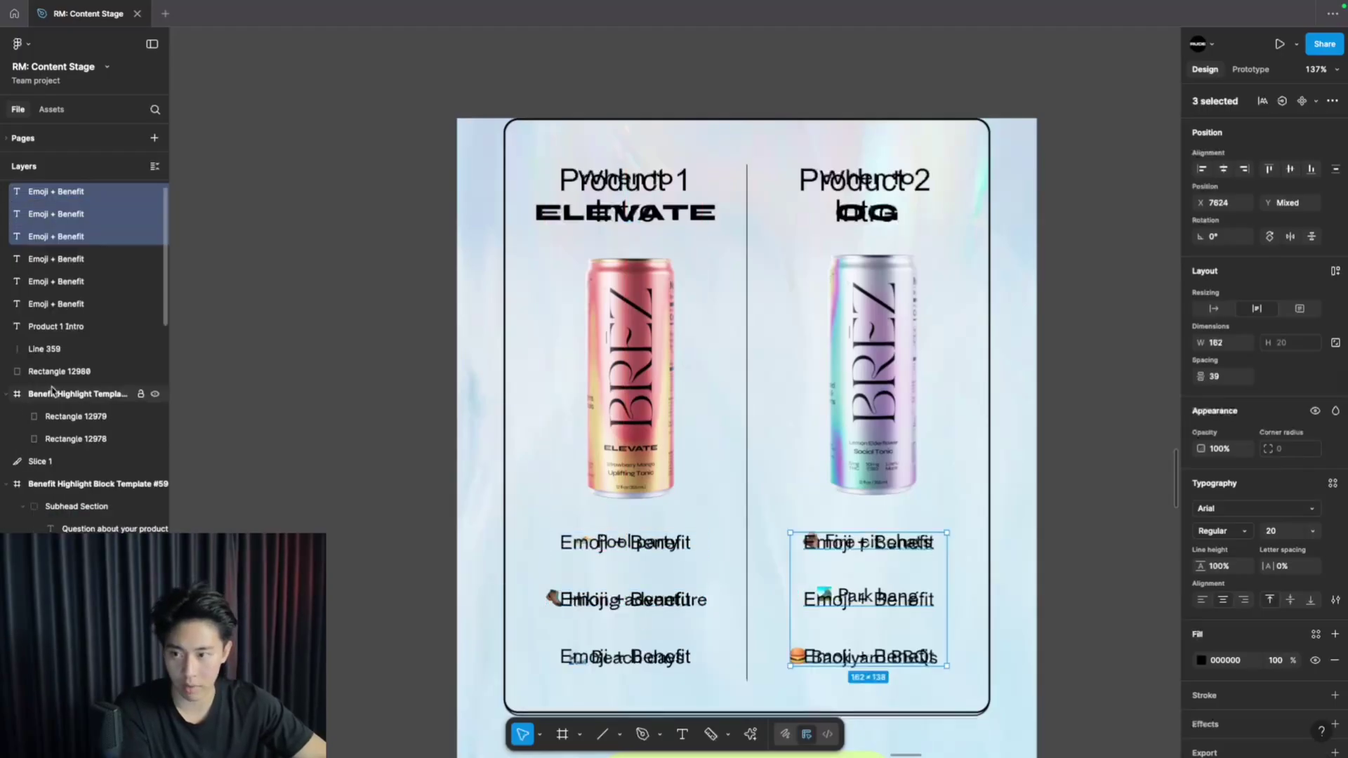
Group the three benefit texts of the ELEVATE column and name the group "P1 Benefits".
{"action": "right_click", "coordinate": [163, 256]}
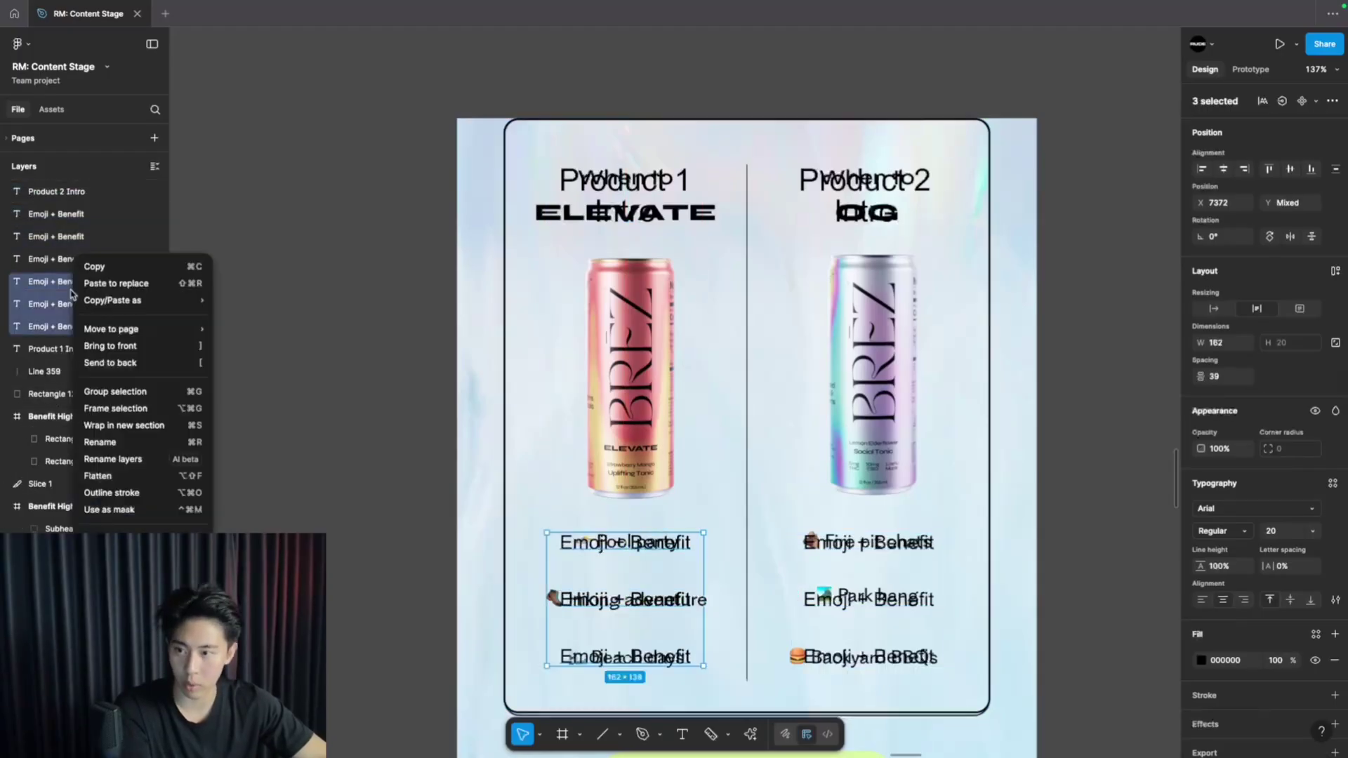
{"action": "left_click", "coordinate": [186, 385]}
{"action": "key", "text": "ctrl+r"}
{"action": "type", "text": "P1 Benefits"}
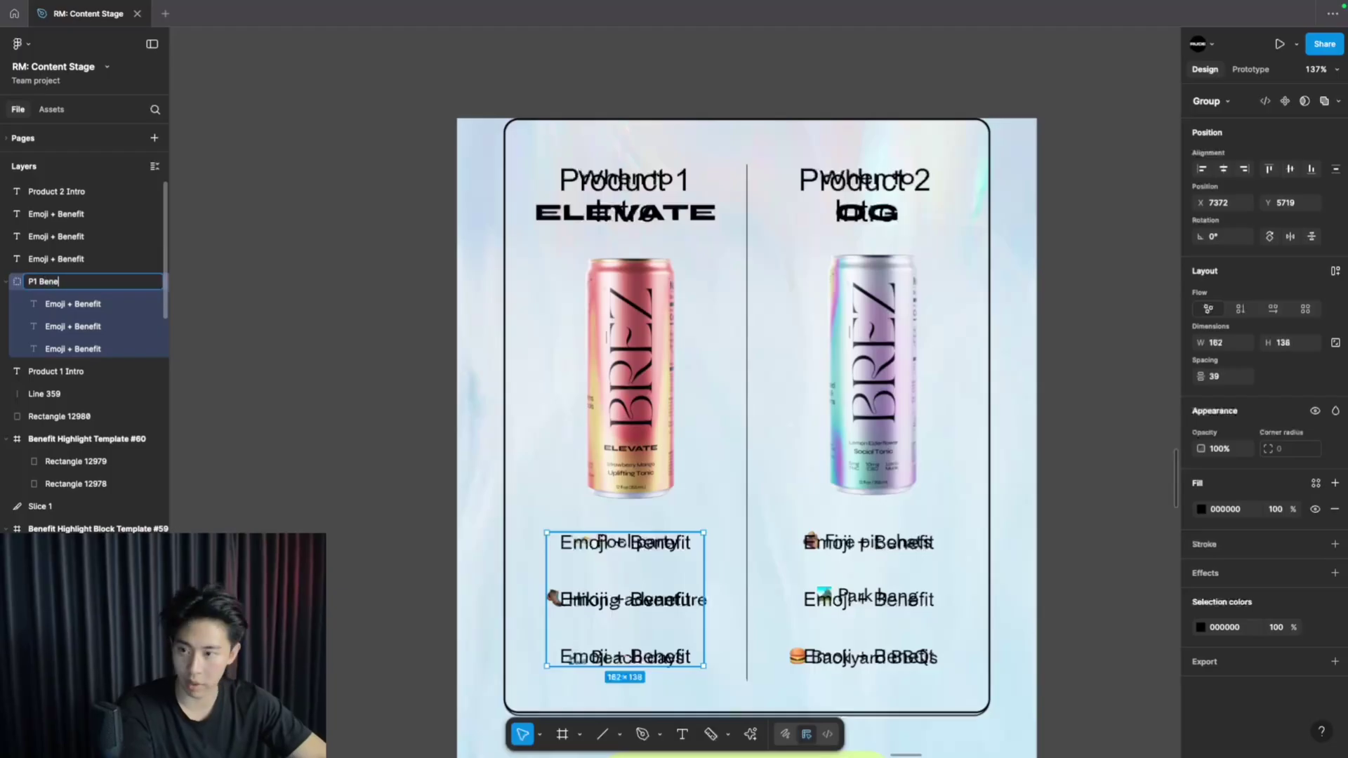
Group the OG column's three benefit texts as "P2 Benefits" and place the Product 1 Intro layer directly above P1 Benefits.
{"action": "left_click", "coordinate": [56, 258]}
{"action": "left_click", "coordinate": [54, 225], "text": "shift"}
{"action": "right_click", "coordinate": [54, 227]}
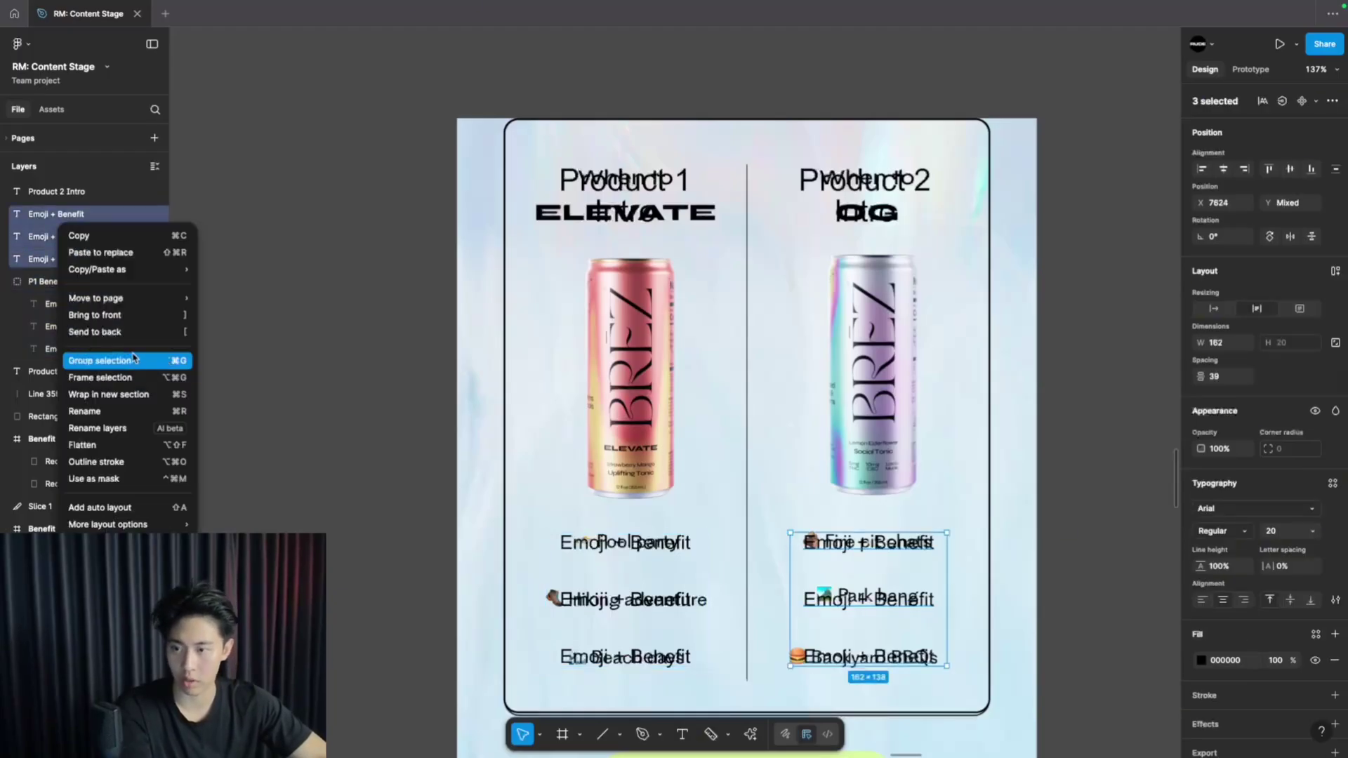
{"action": "left_click", "coordinate": [140, 357]}
{"action": "key", "text": "ctrl+r"}
{"action": "type", "text": "P2 Benefits"}
{"action": "left_click", "coordinate": [57, 303]}
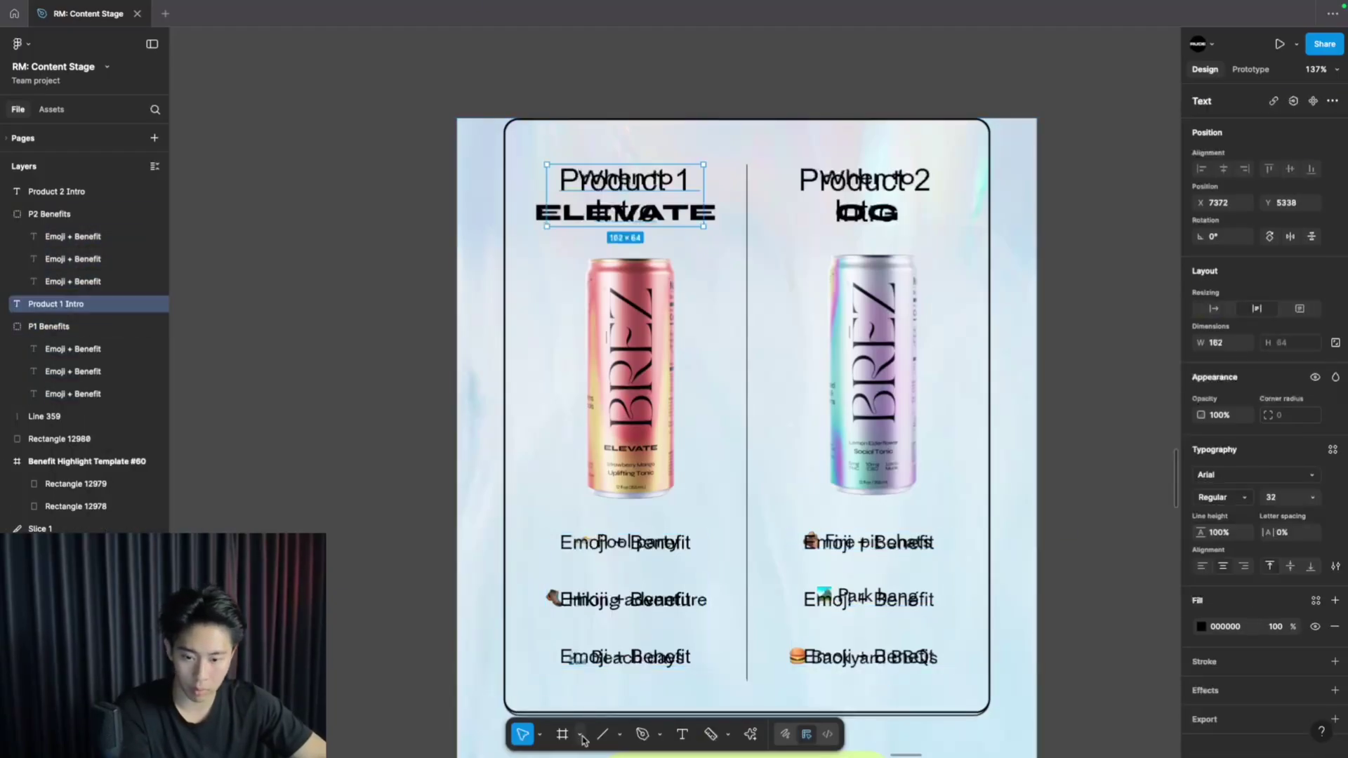
Cover the two cans with dark grey placeholders labelled "Product Image 1" and "Product Image 2", and select all the comparison elements.
{"action": "left_click", "coordinate": [603, 734]}
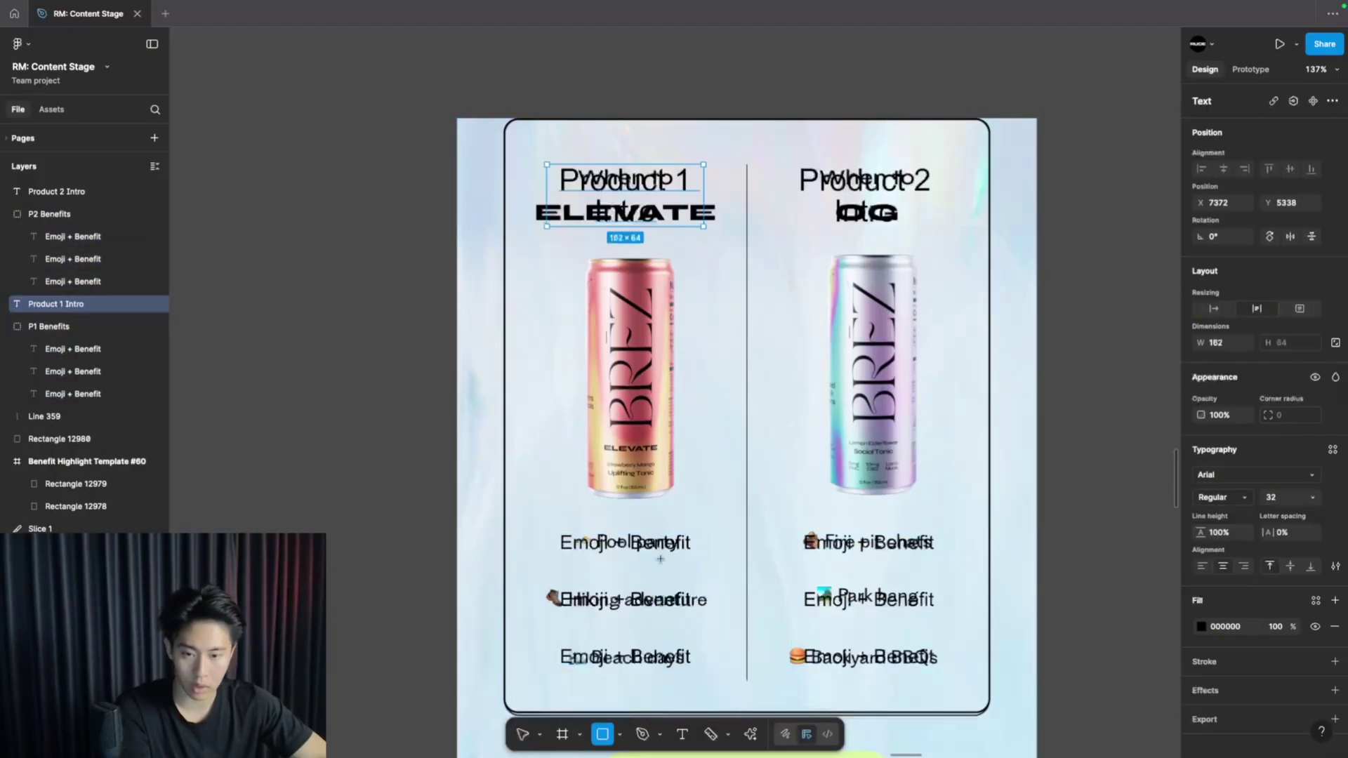
{"action": "double_click", "coordinate": [594, 261]}
{"action": "left_click_drag", "start_coordinate": [663, 316], "coordinate": [686, 361]}
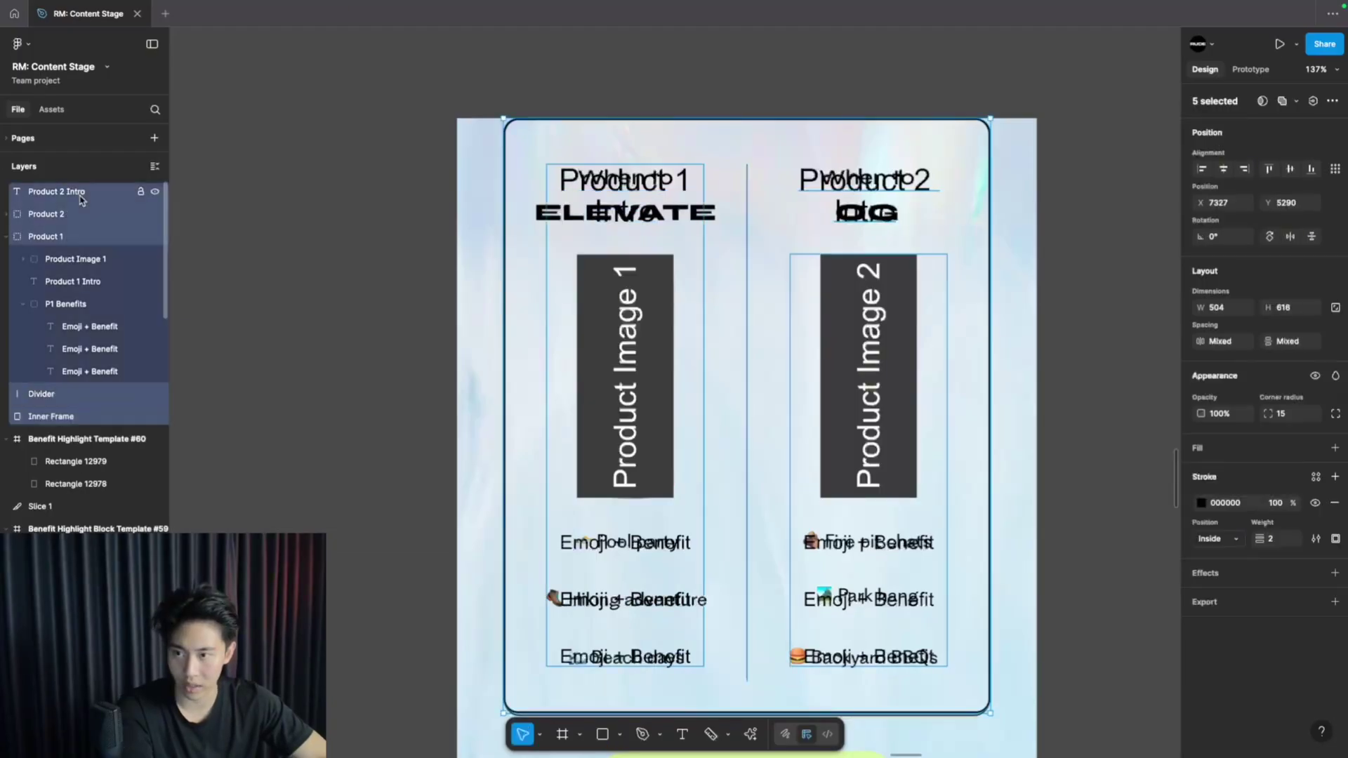
{"action": "scroll", "coordinate": [505, 325], "scroll_direction": "down", "scroll_amount": 5}
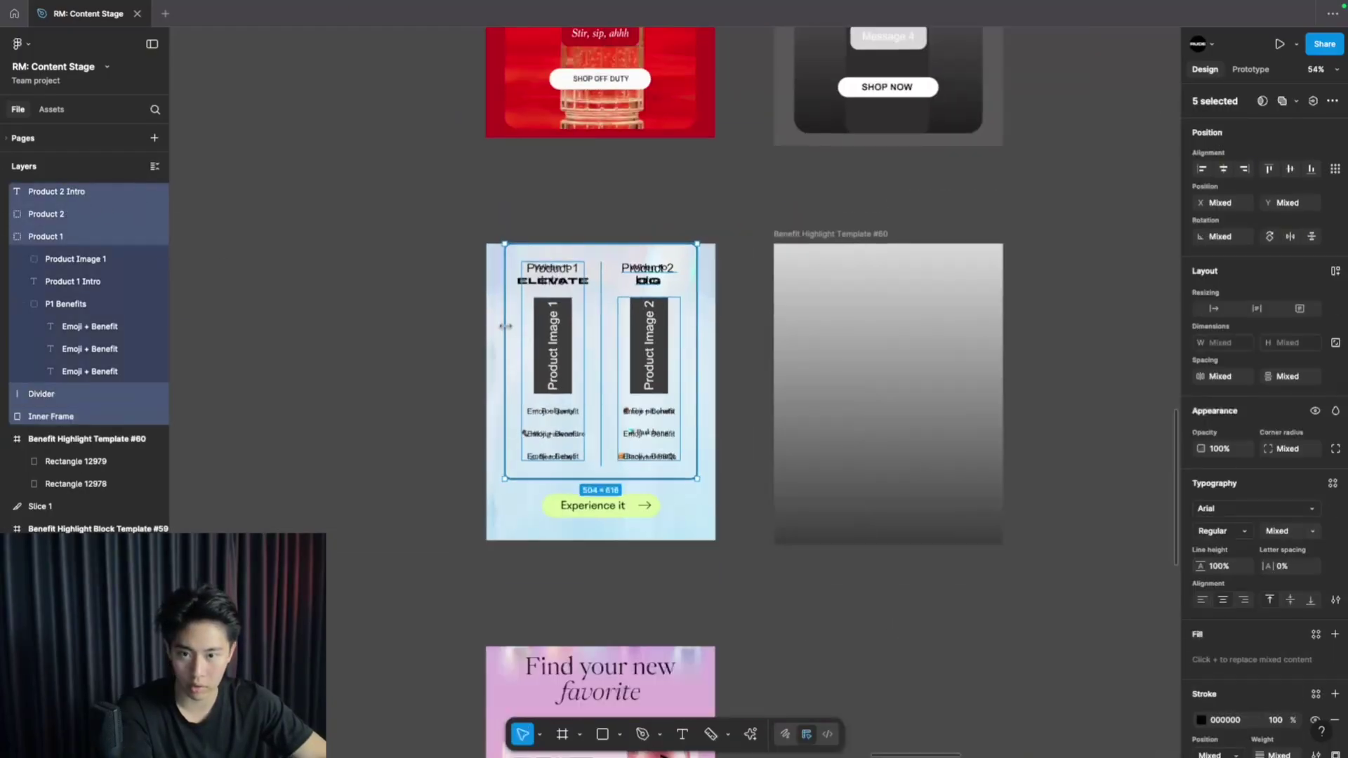
Move the selected comparison elements onto Benefit Highlight Template #60 and add a light grey rounded "SHOP NOW" button below the inner frame.
{"action": "left_click_drag", "start_coordinate": [620, 328], "coordinate": [906, 335]}
{"action": "left_click", "coordinate": [858, 535]}
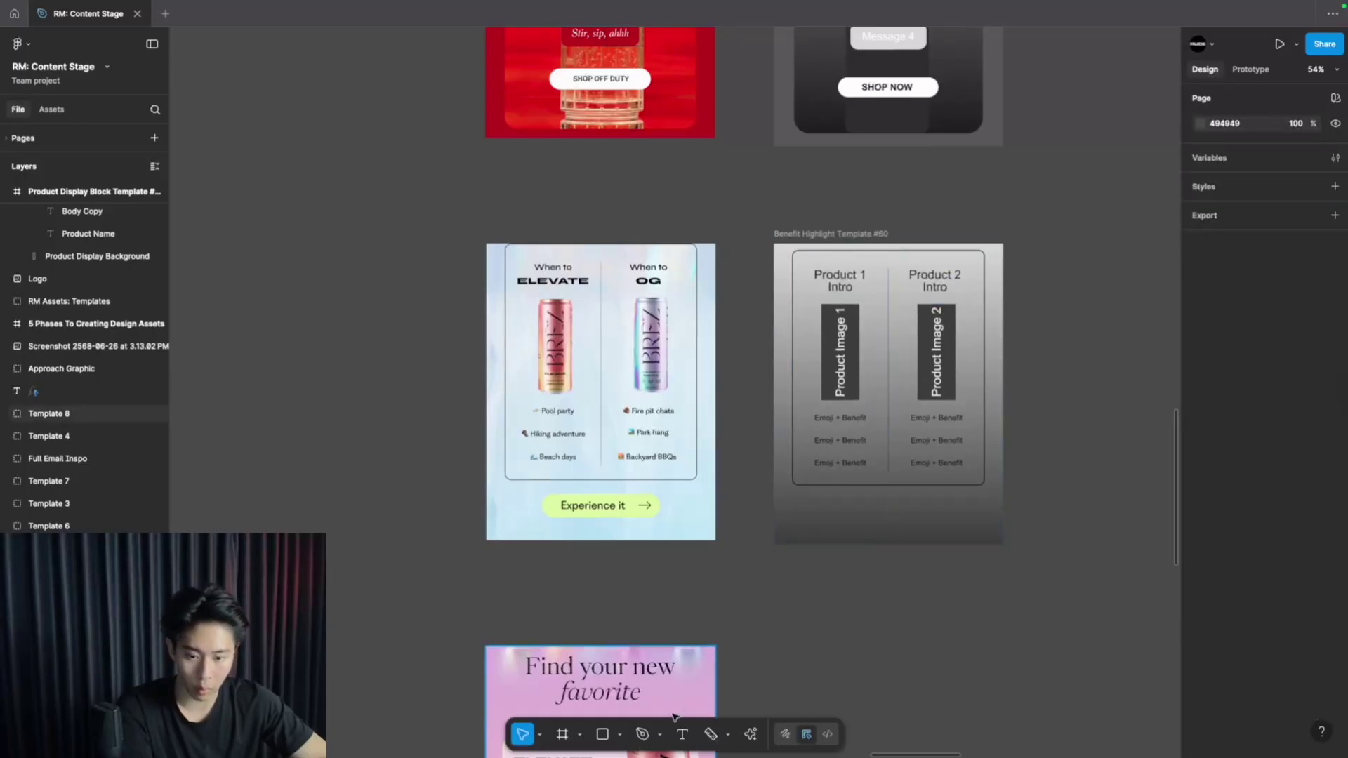
{"action": "left_click", "coordinate": [602, 735]}
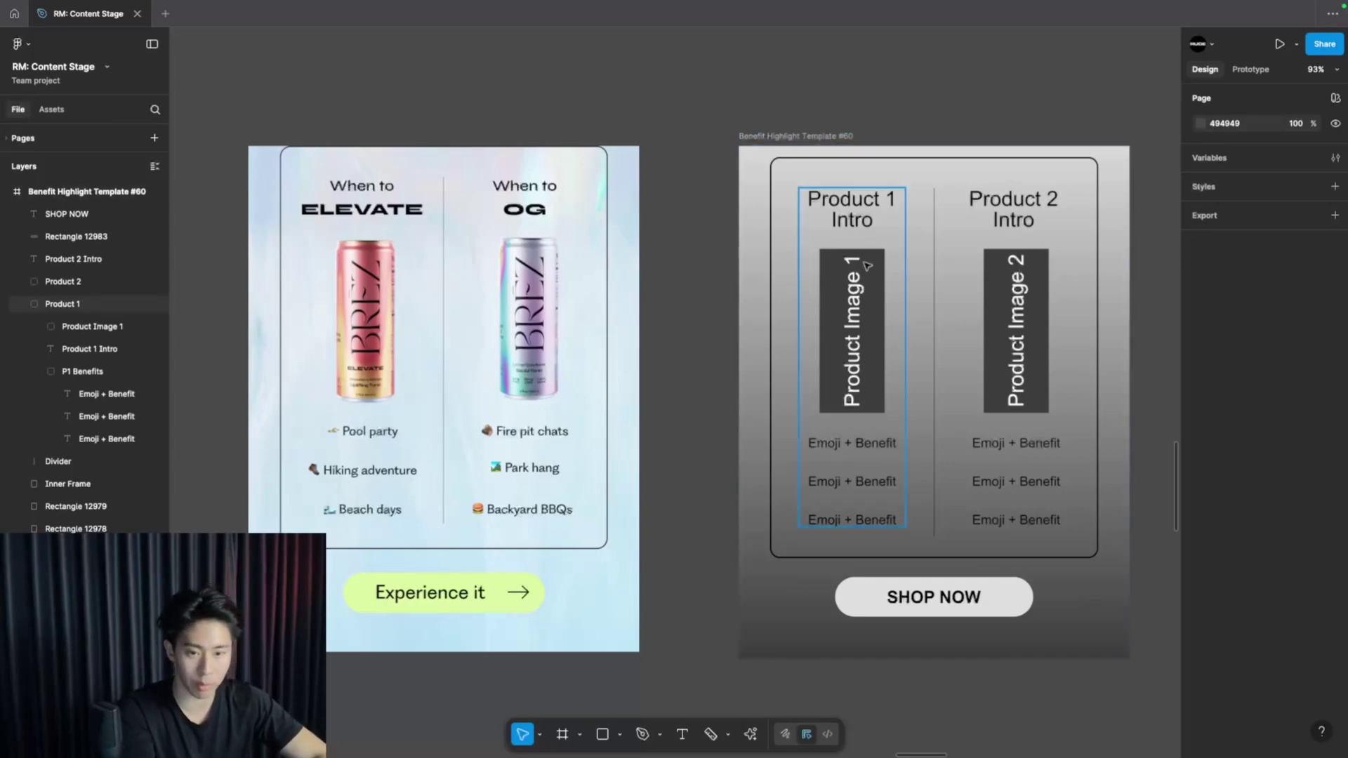
Review the finished benefit highlight blocks beside their source designs and look over the "Find your new favorite" email section.
{"action": "scroll", "coordinate": [1039, 366], "scroll_direction": "down", "scroll_amount": 2, "text": "ctrl"}
{"action": "scroll", "coordinate": [1038, 366], "scroll_direction": "down", "scroll_amount": 15}
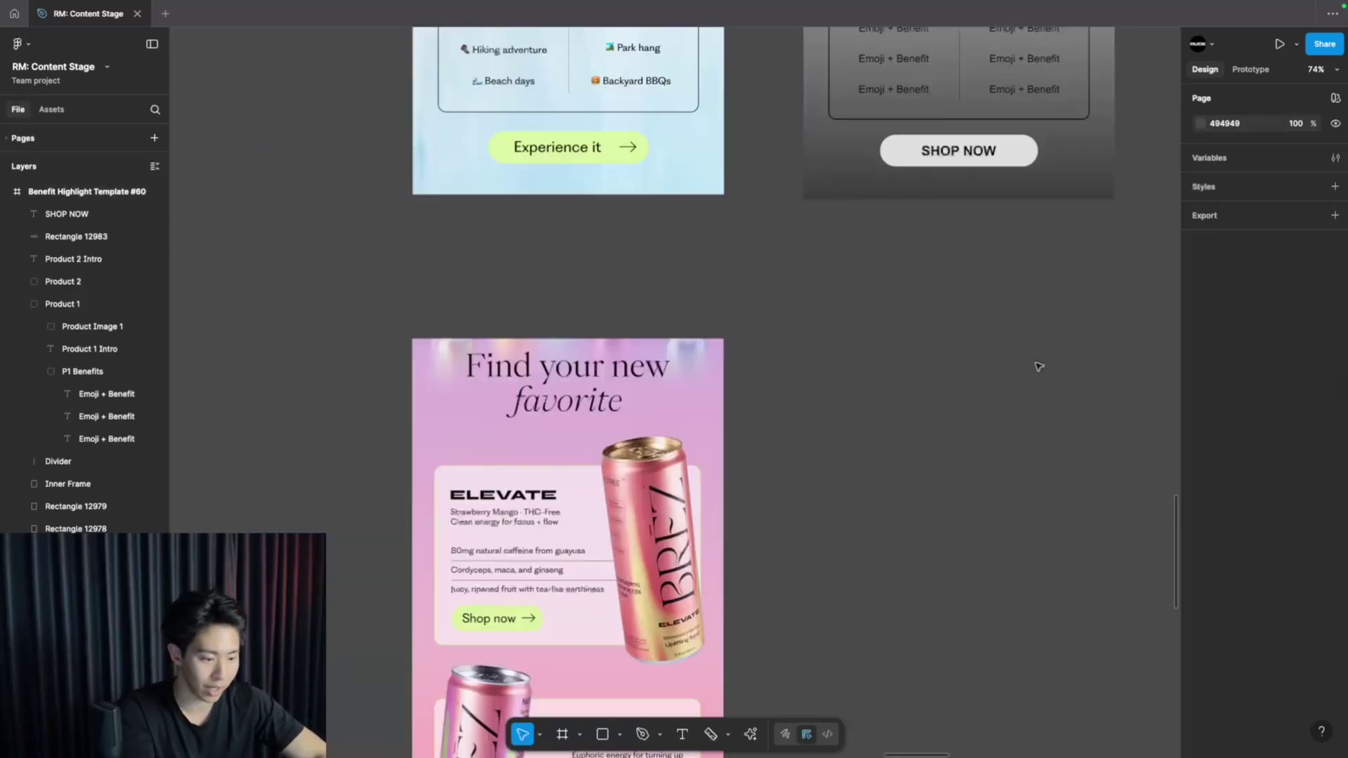
{"action": "scroll", "coordinate": [1039, 366], "scroll_direction": "down", "scroll_amount": 2, "text": "ctrl"}
{"action": "scroll", "coordinate": [1039, 366], "scroll_direction": "up", "scroll_amount": 4}
{"action": "scroll", "coordinate": [801, 340], "scroll_direction": "up", "scroll_amount": 4}
{"action": "scroll", "coordinate": [800, 340], "scroll_direction": "up", "scroll_amount": 2}
{"action": "scroll", "coordinate": [800, 340], "scroll_direction": "up", "scroll_amount": 20}
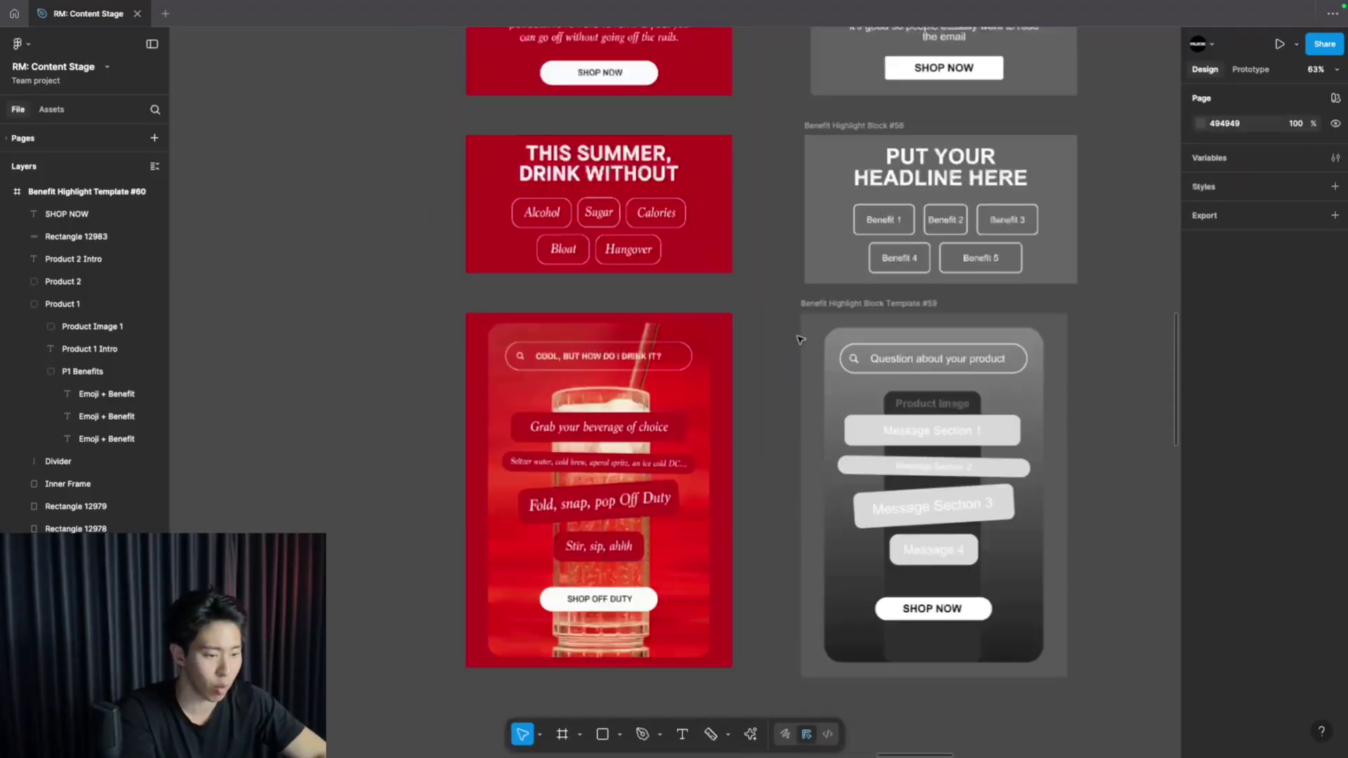
{"action": "scroll", "coordinate": [800, 340], "scroll_direction": "down", "scroll_amount": 20}
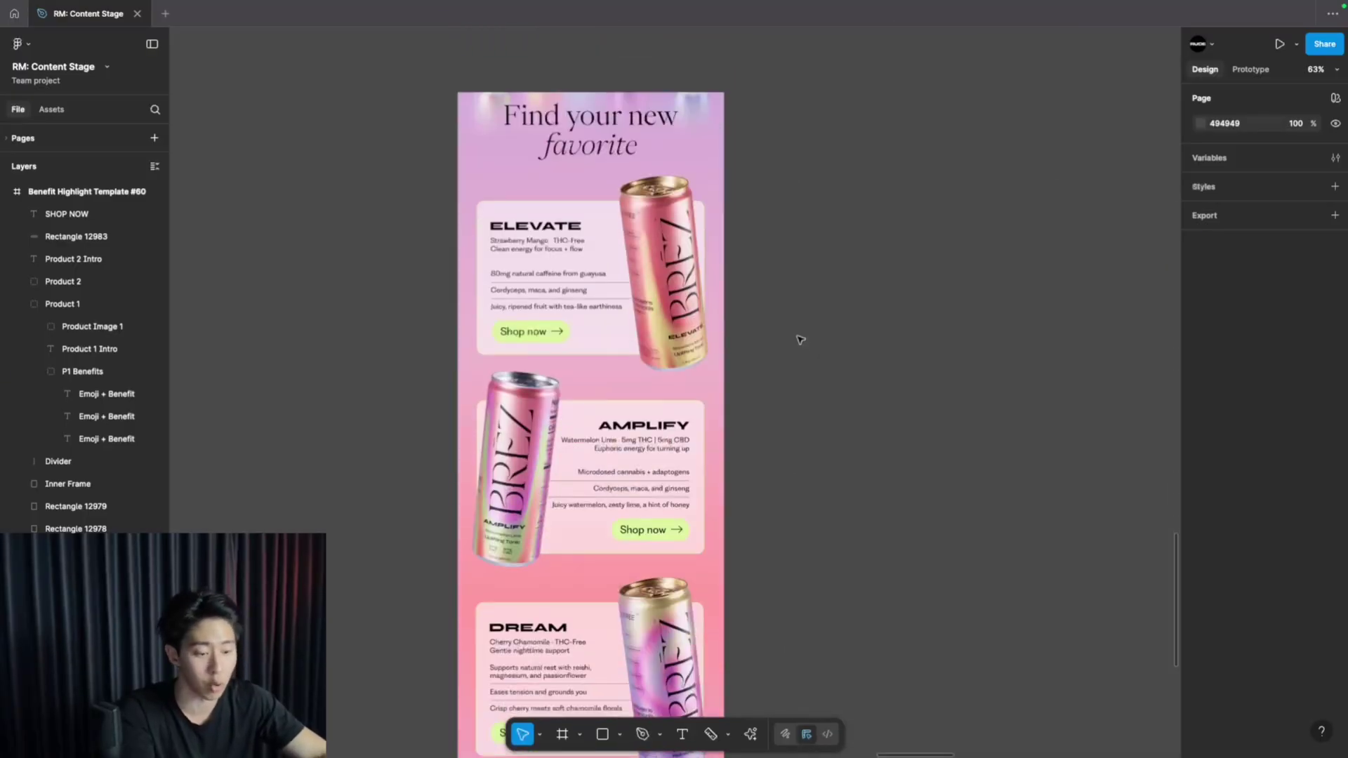
Compare Product Display Block Template #49 with the "Find your new favorite" and "Ready to try them all?" source designs from subhead to bundle image.
{"action": "scroll", "coordinate": [800, 340], "scroll_direction": "up", "scroll_amount": 2}
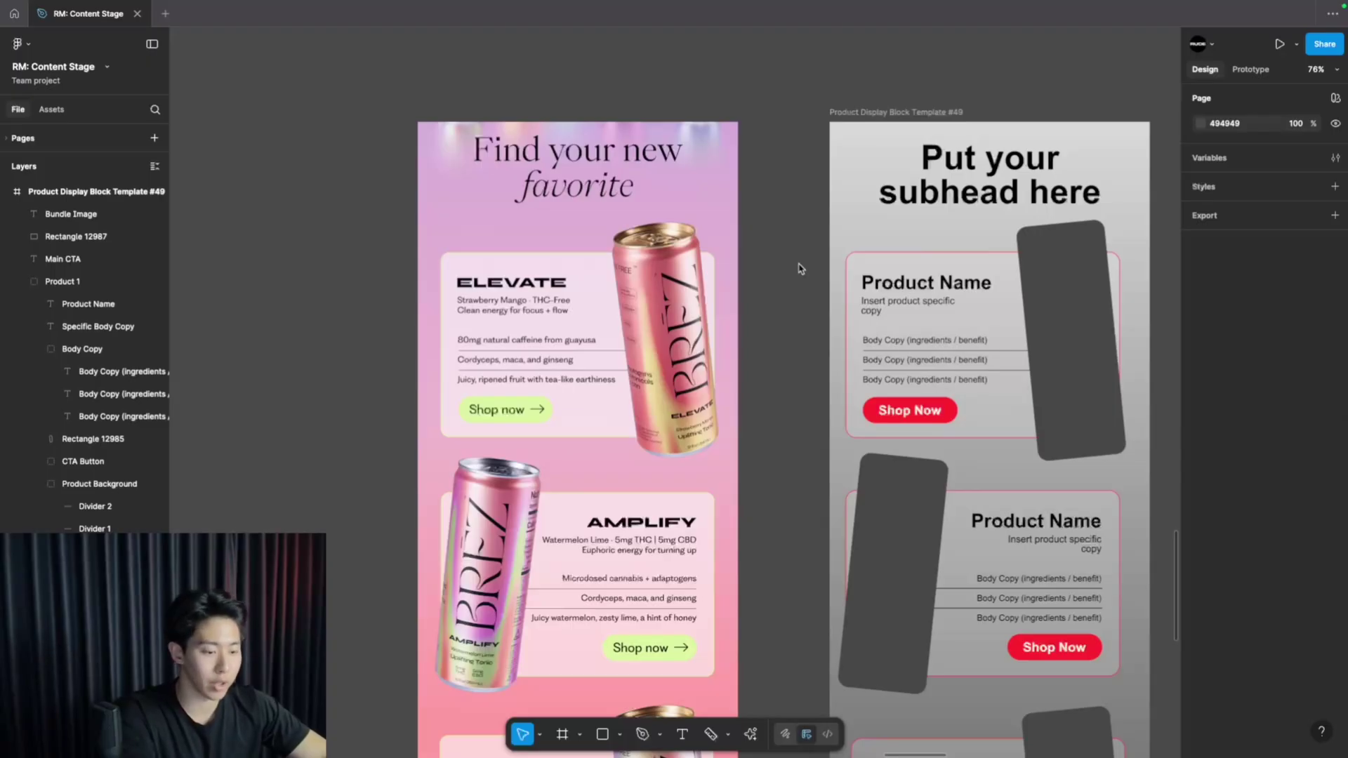
{"action": "scroll", "coordinate": [800, 269], "scroll_direction": "down", "scroll_amount": 3}
{"action": "scroll", "coordinate": [800, 270], "scroll_direction": "down", "scroll_amount": 10}
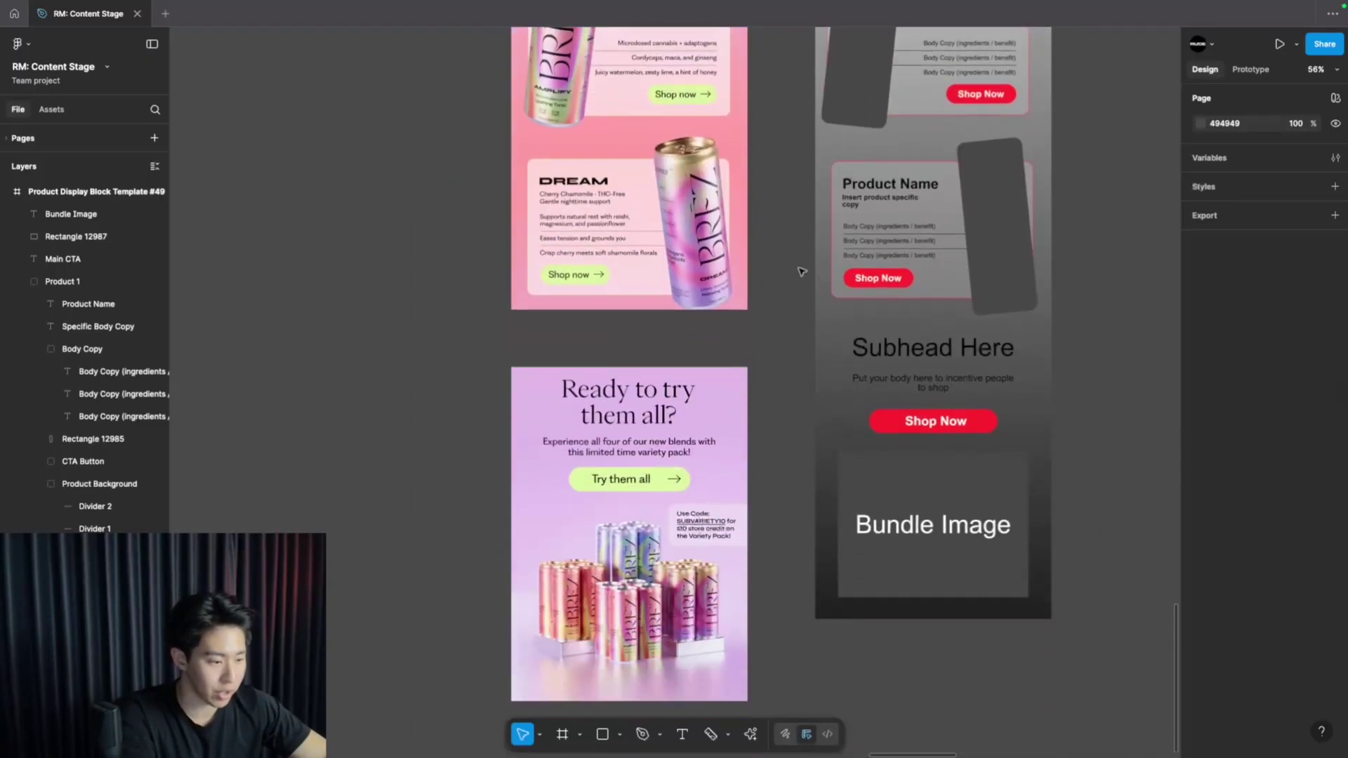
{"action": "scroll", "coordinate": [800, 270], "scroll_direction": "up", "scroll_amount": 8}
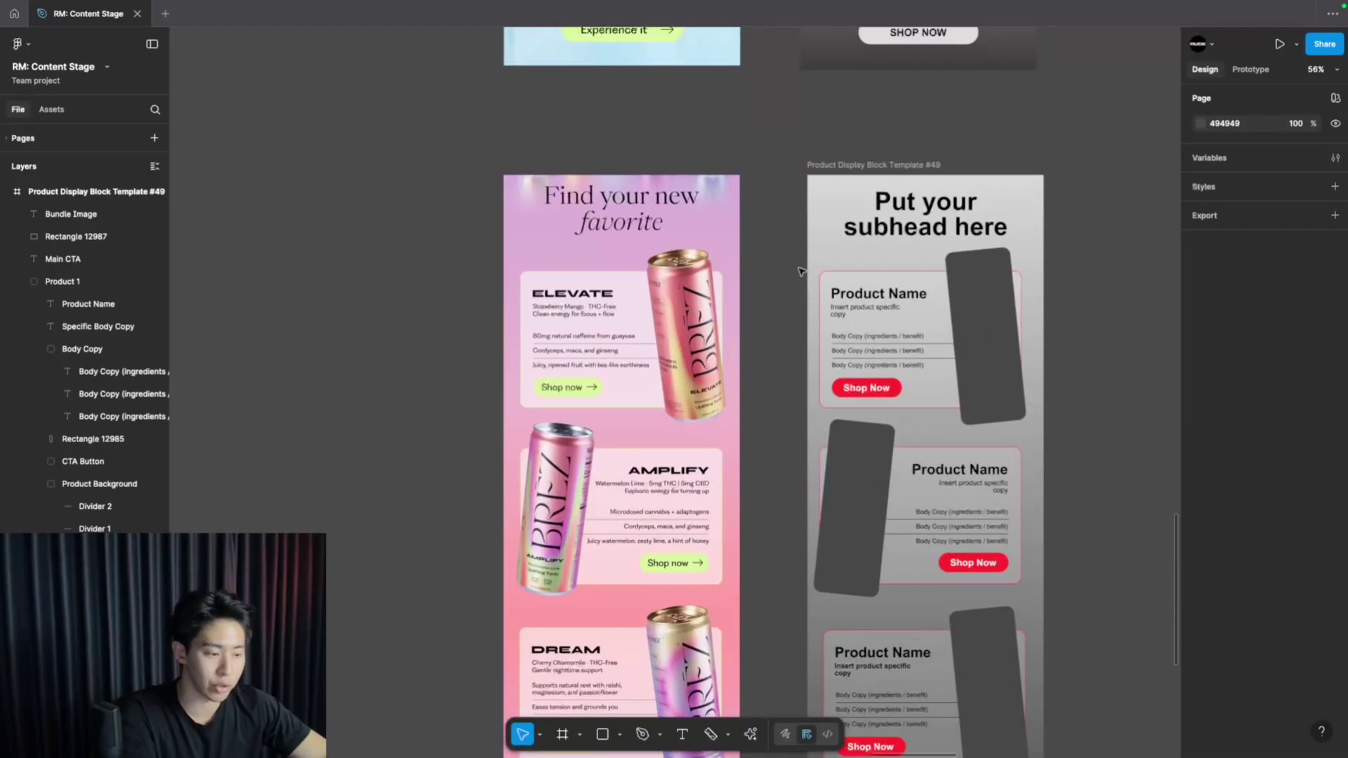
{"action": "scroll", "coordinate": [801, 271], "scroll_direction": "down", "scroll_amount": 5}
{"action": "scroll", "coordinate": [804, 478], "scroll_direction": "up", "scroll_amount": 1}
{"action": "scroll", "coordinate": [804, 478], "scroll_direction": "up", "scroll_amount": 5}
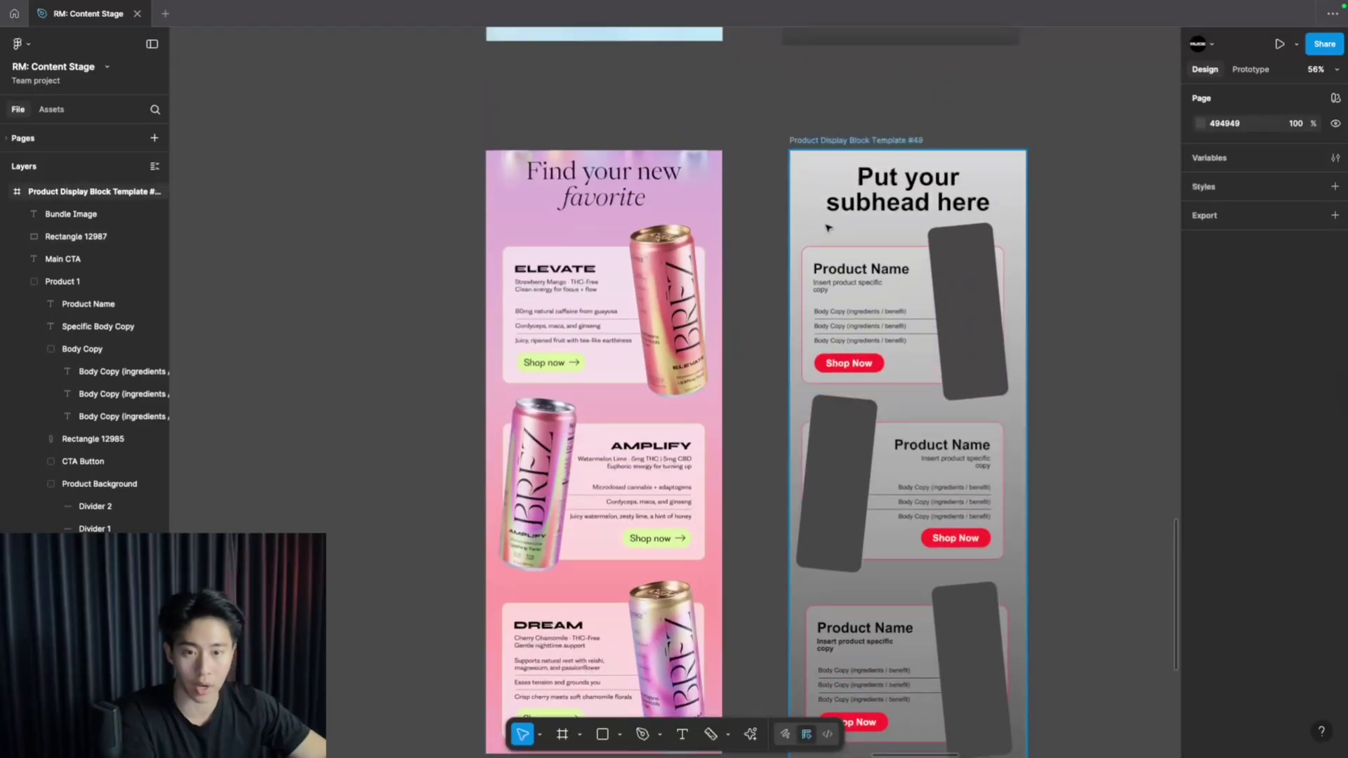
{"action": "scroll", "coordinate": [828, 228], "scroll_direction": "down", "scroll_amount": 5}
{"action": "scroll", "coordinate": [855, 193], "scroll_direction": "up", "scroll_amount": 4}
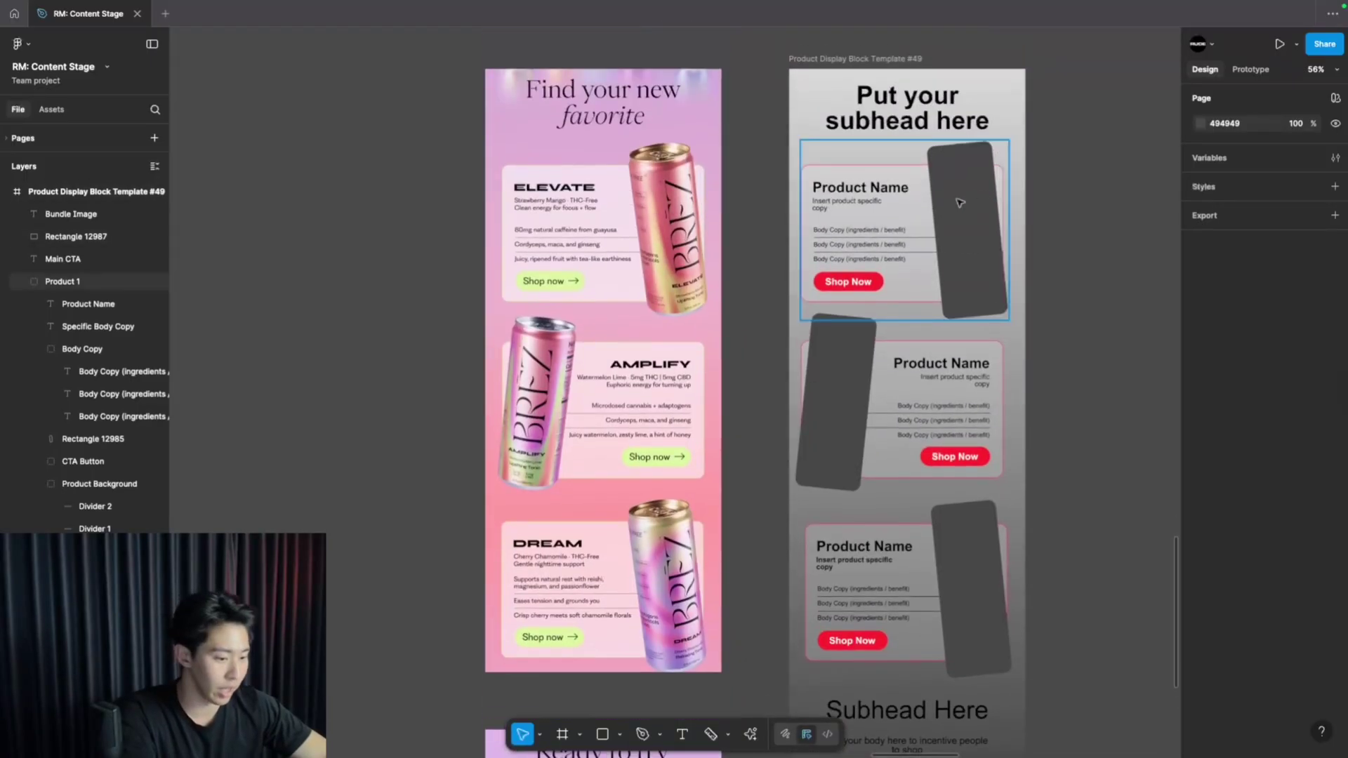
{"action": "scroll", "coordinate": [970, 201], "scroll_direction": "up", "scroll_amount": 5}
{"action": "scroll", "coordinate": [921, 354], "scroll_direction": "down", "scroll_amount": 3}
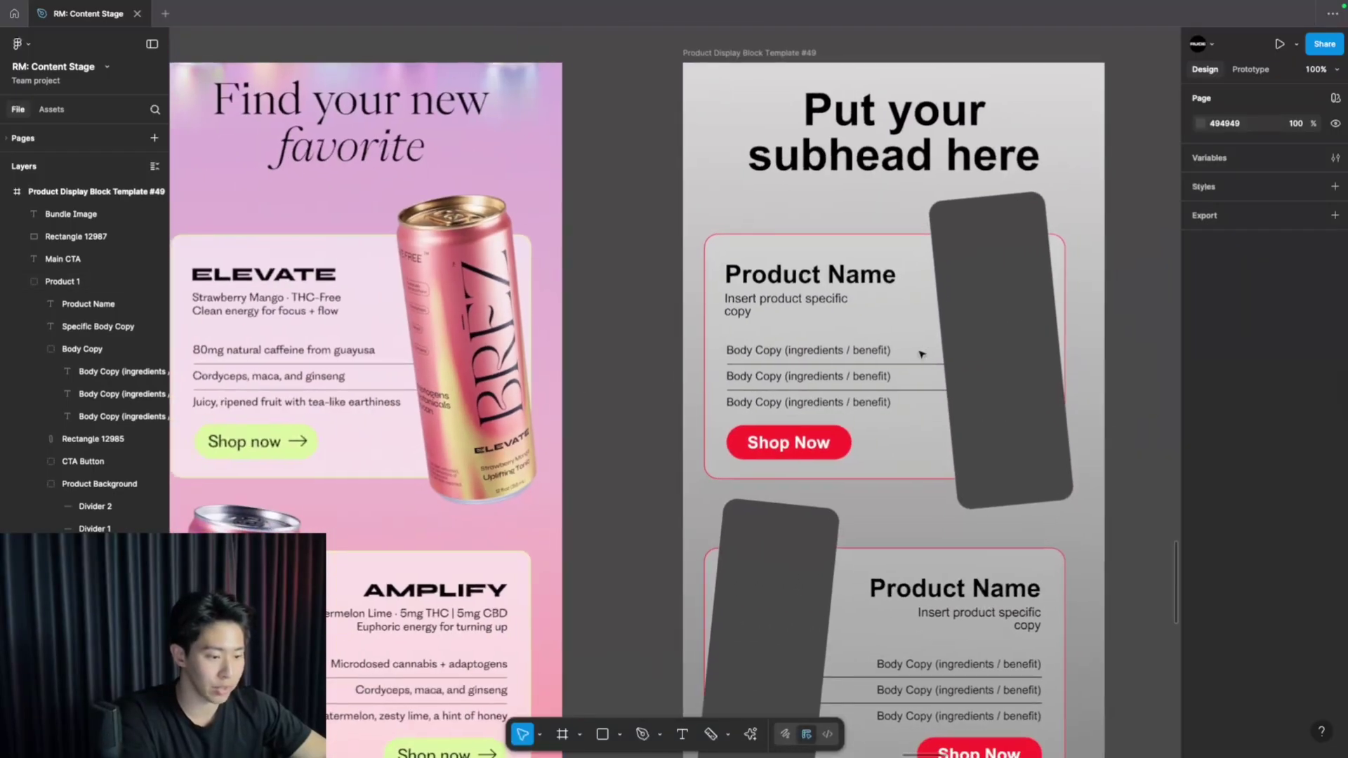
{"action": "scroll", "coordinate": [689, 389], "scroll_direction": "down", "scroll_amount": 10}
{"action": "scroll", "coordinate": [688, 388], "scroll_direction": "up", "scroll_amount": 3}
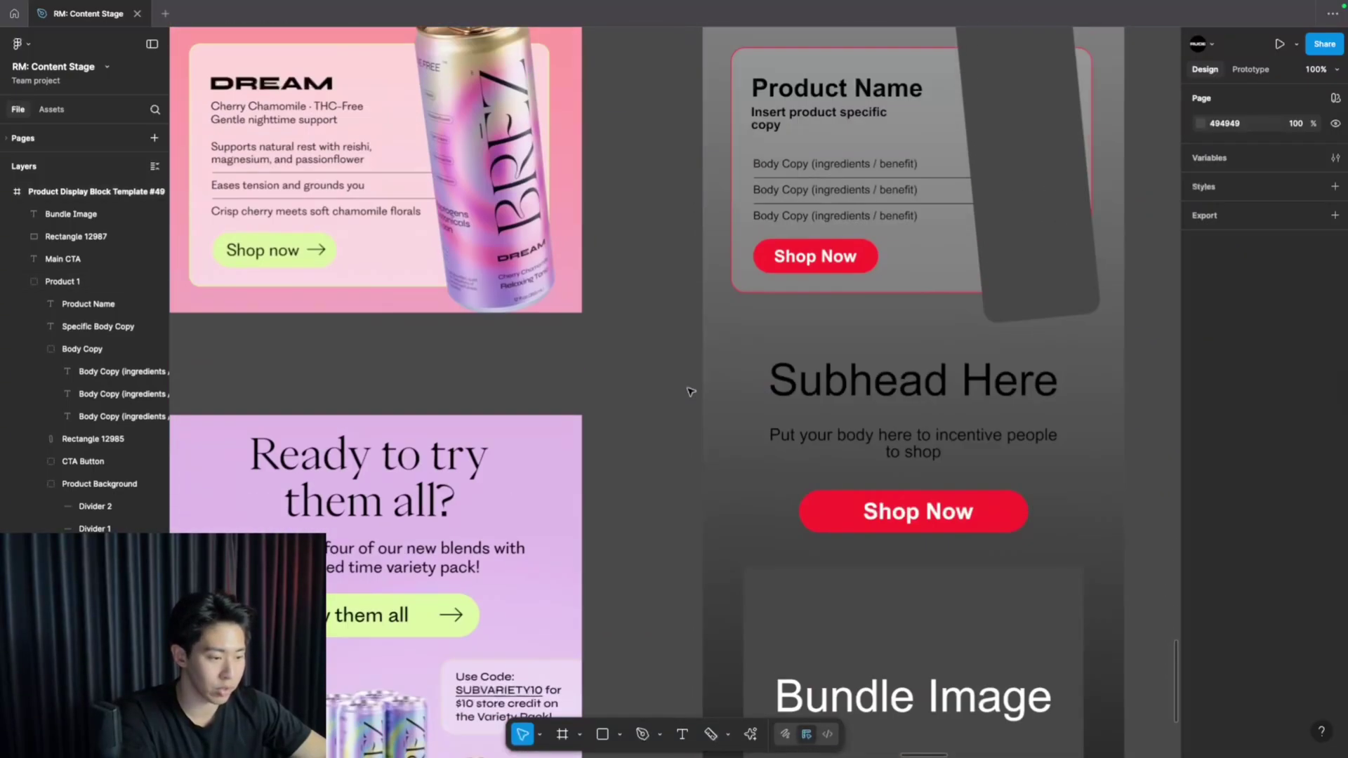
{"action": "scroll", "coordinate": [686, 413], "scroll_direction": "down", "scroll_amount": 5}
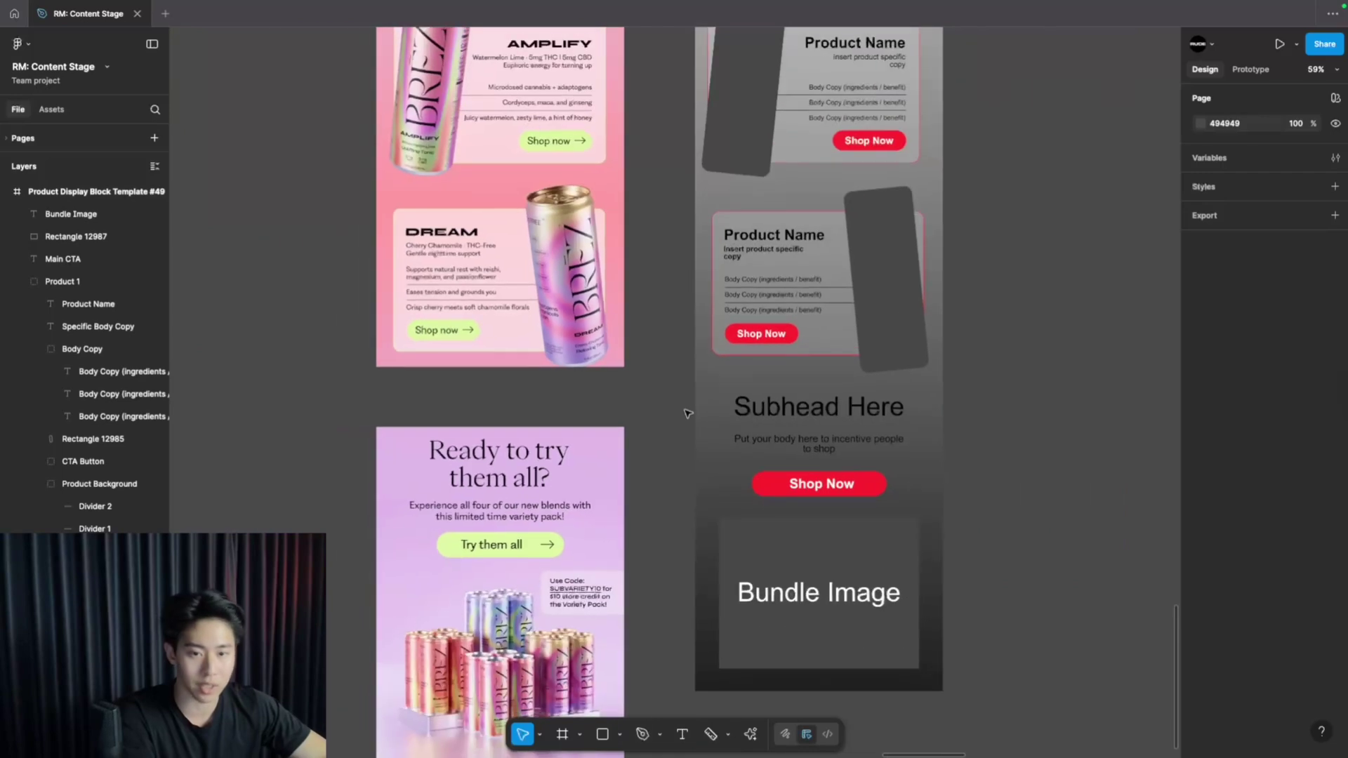
{"action": "scroll", "coordinate": [766, 385], "scroll_direction": "down", "scroll_amount": 1}
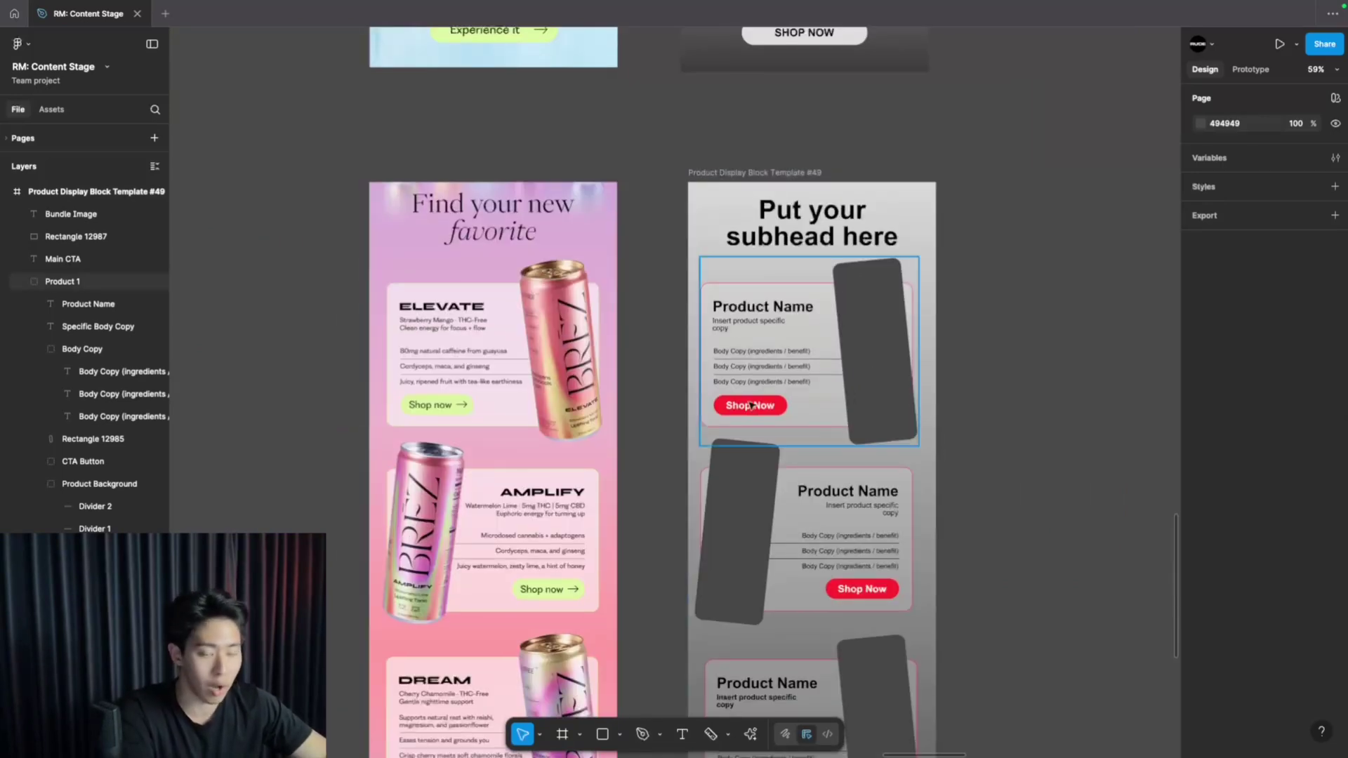
Examine the three product cards of Product Display Block Template #49 up close, including their body copy, dividers, call-to-action buttons and image placeholders.
{"action": "scroll", "coordinate": [751, 405], "scroll_direction": "up", "scroll_amount": 5}
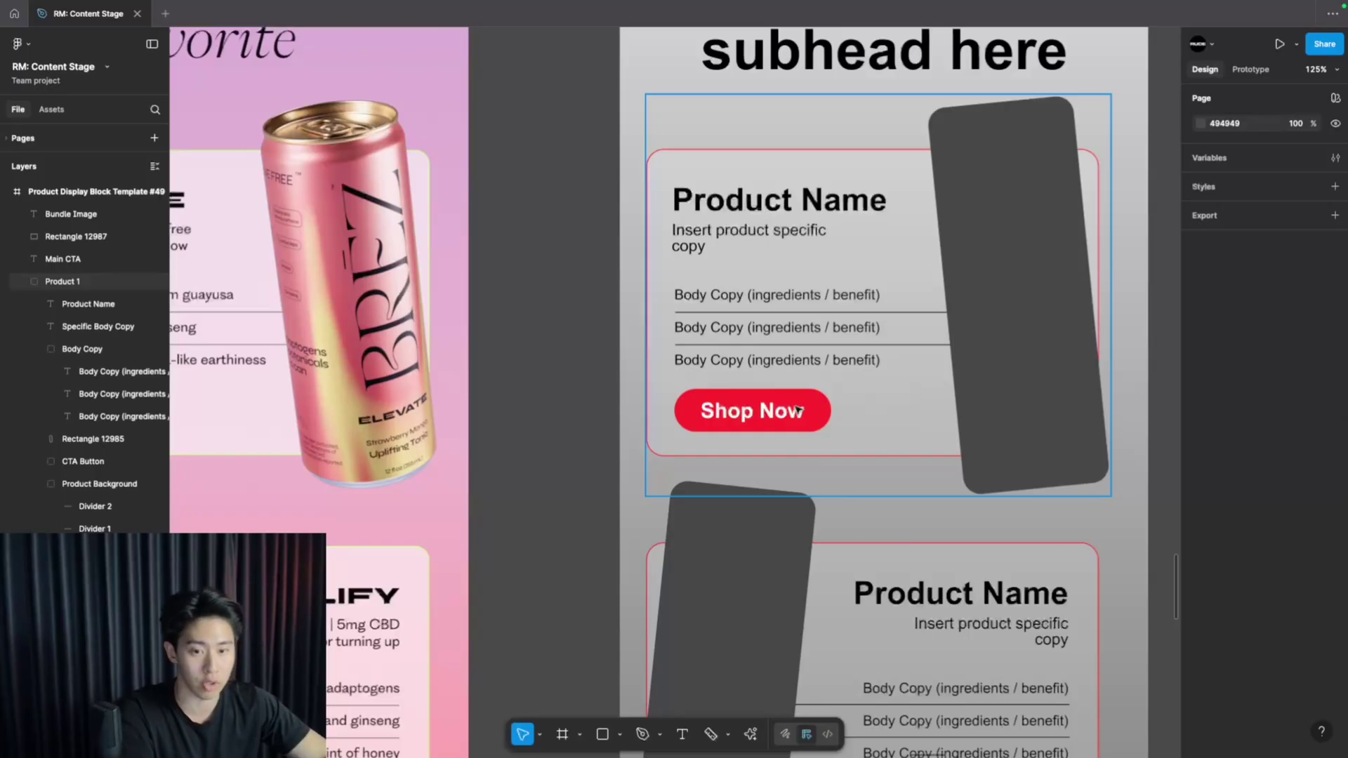
{"action": "scroll", "coordinate": [797, 407], "scroll_direction": "down", "scroll_amount": 3}
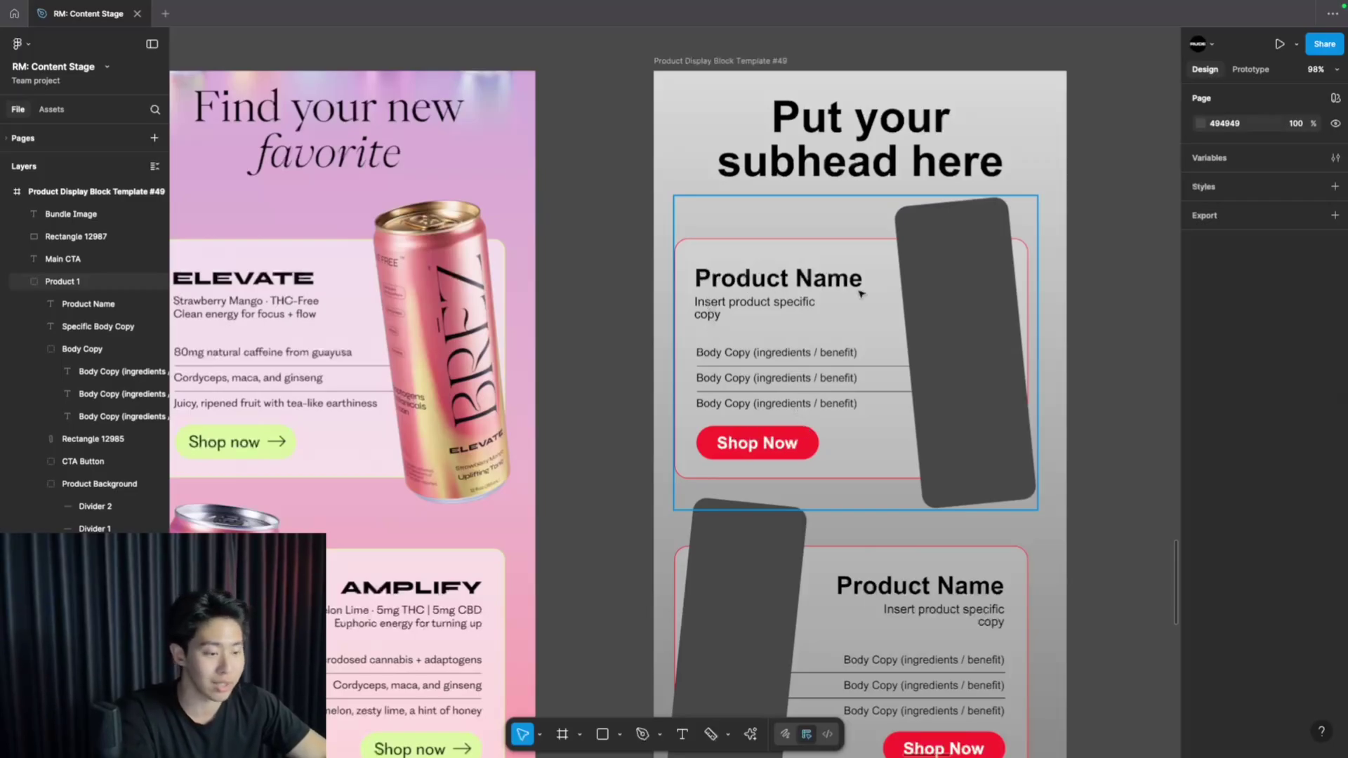
{"action": "scroll", "coordinate": [861, 294], "scroll_direction": "left", "scroll_amount": 4}
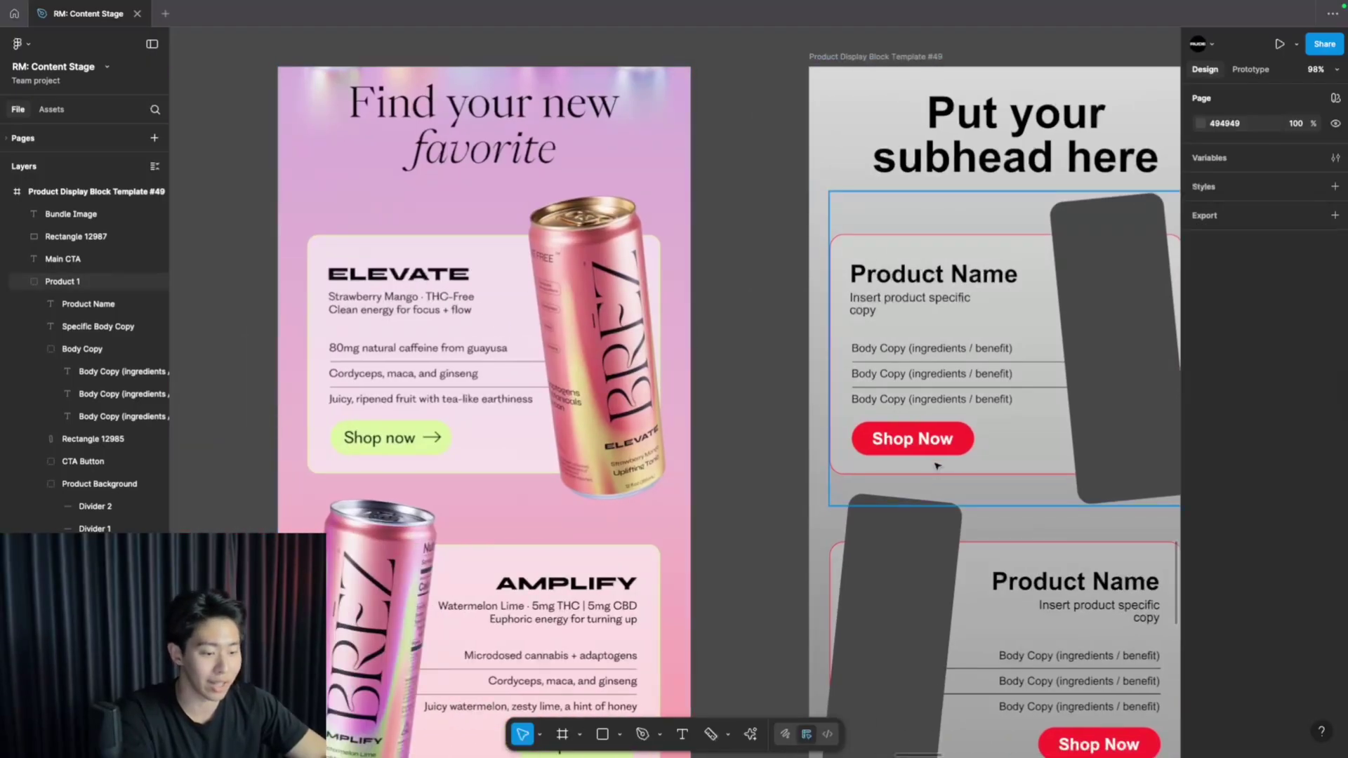
{"action": "scroll", "coordinate": [936, 466], "scroll_direction": "down", "scroll_amount": 5}
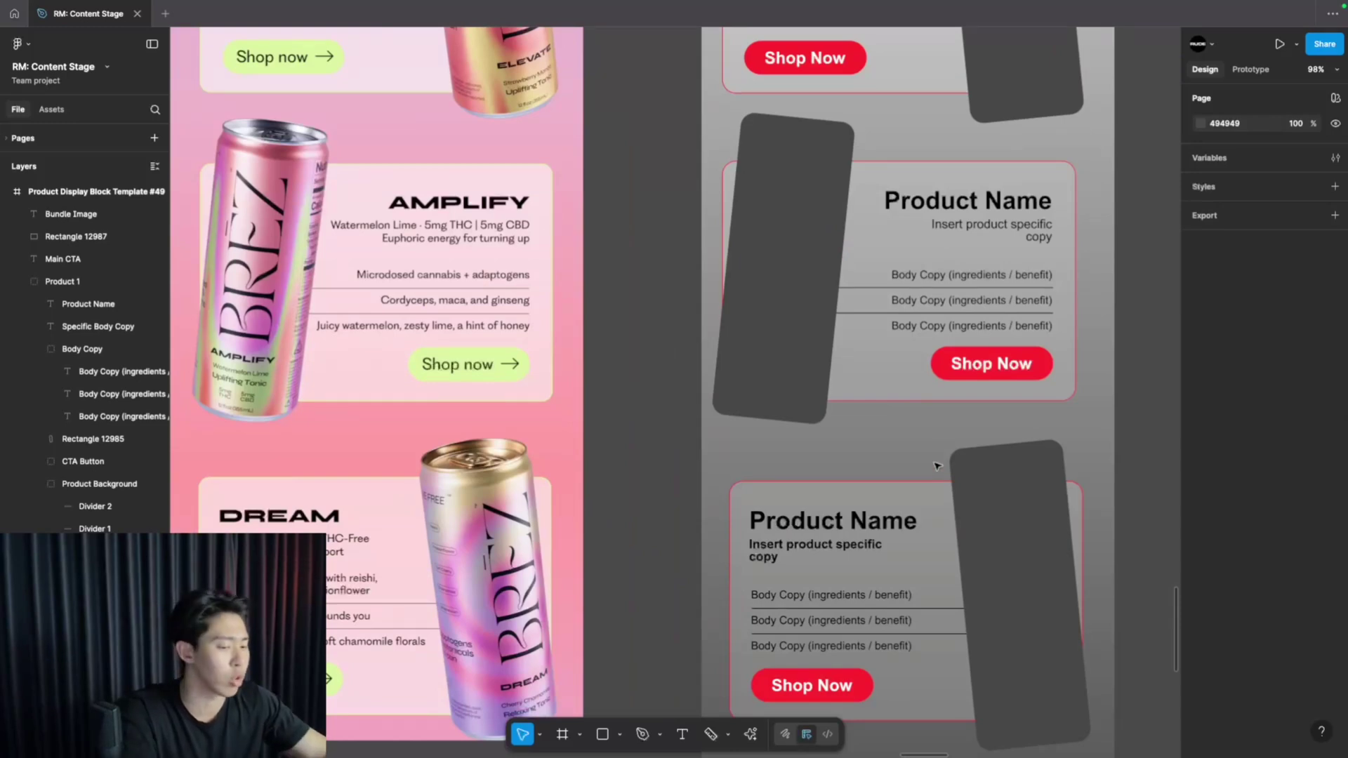
{"action": "scroll", "coordinate": [936, 465], "scroll_direction": "up", "scroll_amount": 3}
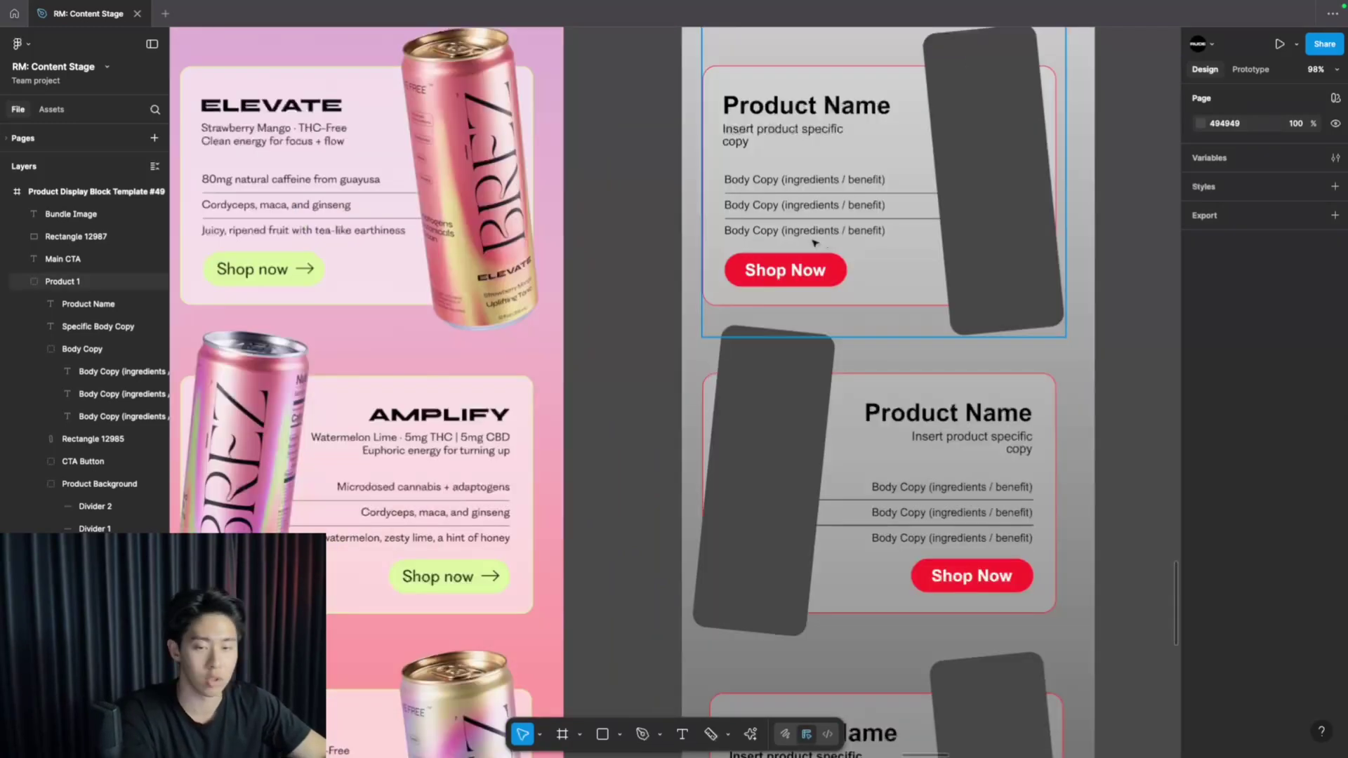
{"action": "scroll", "coordinate": [814, 242], "scroll_direction": "down", "scroll_amount": 10}
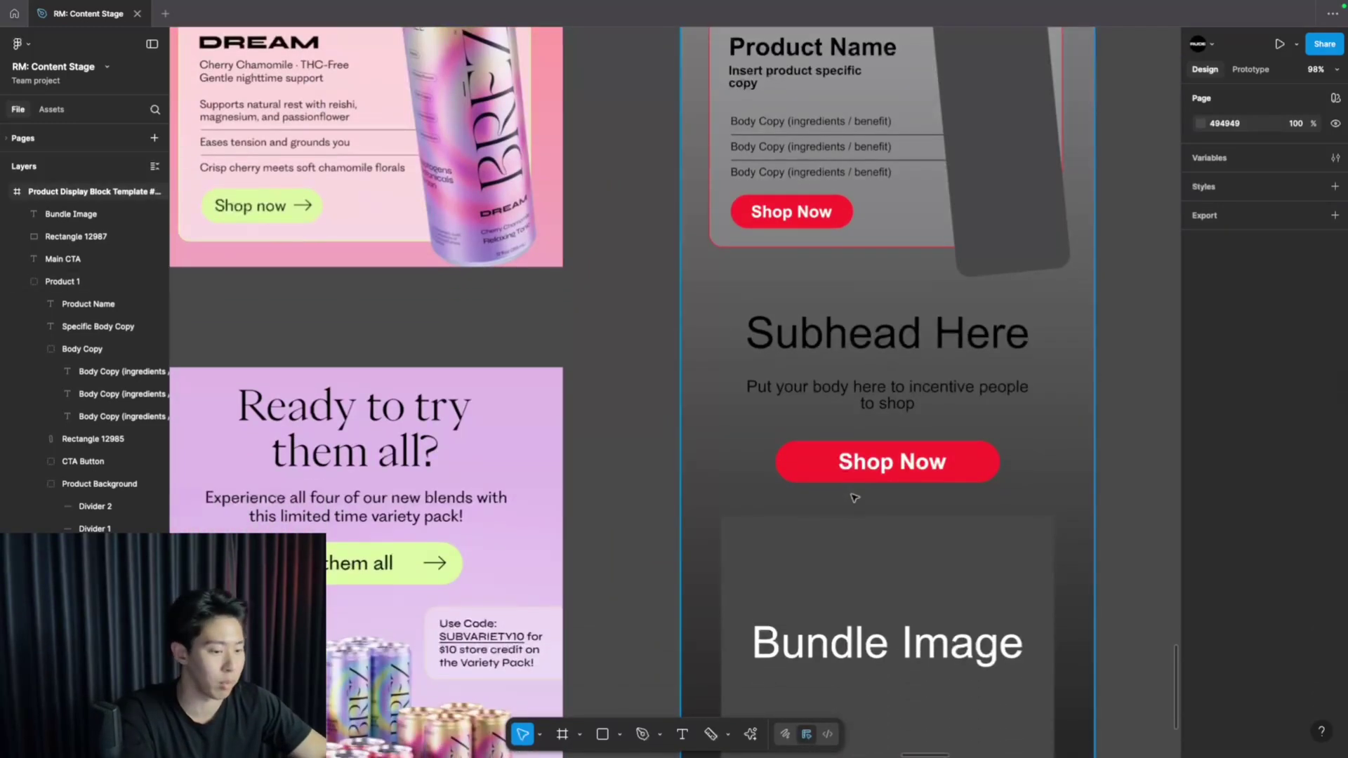
{"action": "scroll", "coordinate": [854, 498], "scroll_direction": "up", "scroll_amount": 7}
{"action": "scroll", "coordinate": [850, 566], "scroll_direction": "down", "scroll_amount": 5}
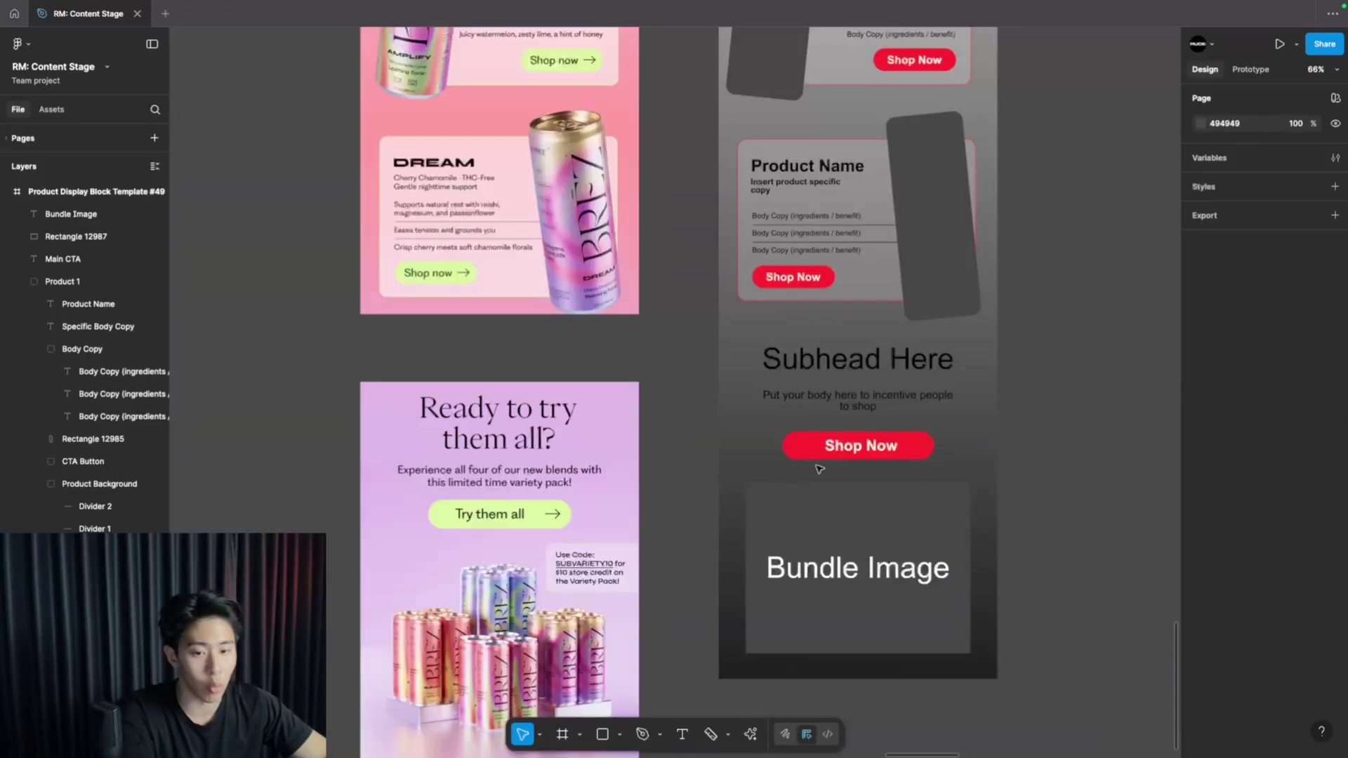
Change the main call-to-action text above the Bundle Image placeholder to "Shop Bundle" and deselect it.
{"action": "scroll", "coordinate": [890, 435], "scroll_direction": "up", "scroll_amount": 3}
{"action": "double_click", "coordinate": [890, 435]}
{"action": "double_click", "coordinate": [890, 435]}
{"action": "key", "text": "BackSpace"}
{"action": "key", "text": "BackSpace"}
{"action": "key", "text": "BackSpace"}
{"action": "type", "text": "Bundle"}
{"action": "key", "text": "Escape"}
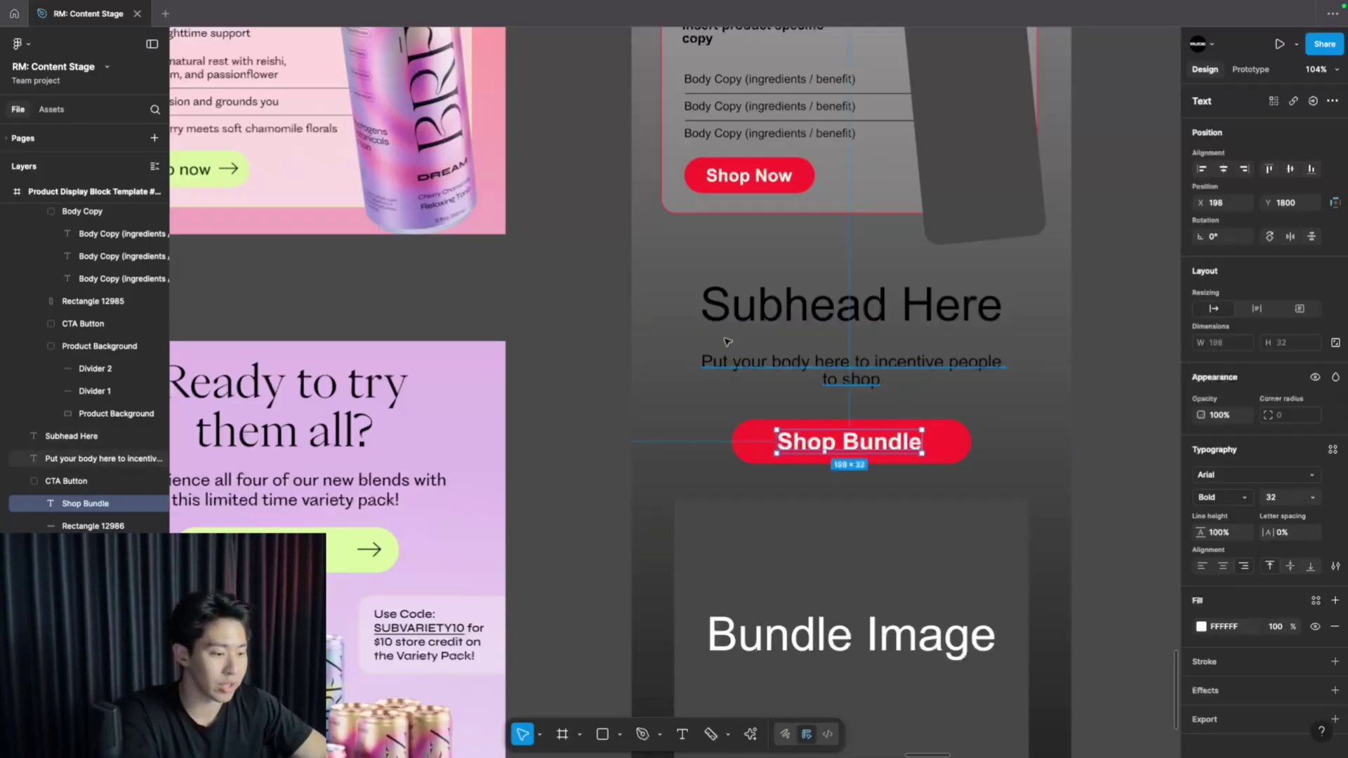
{"action": "scroll", "coordinate": [873, 358], "scroll_direction": "down", "scroll_amount": 3}
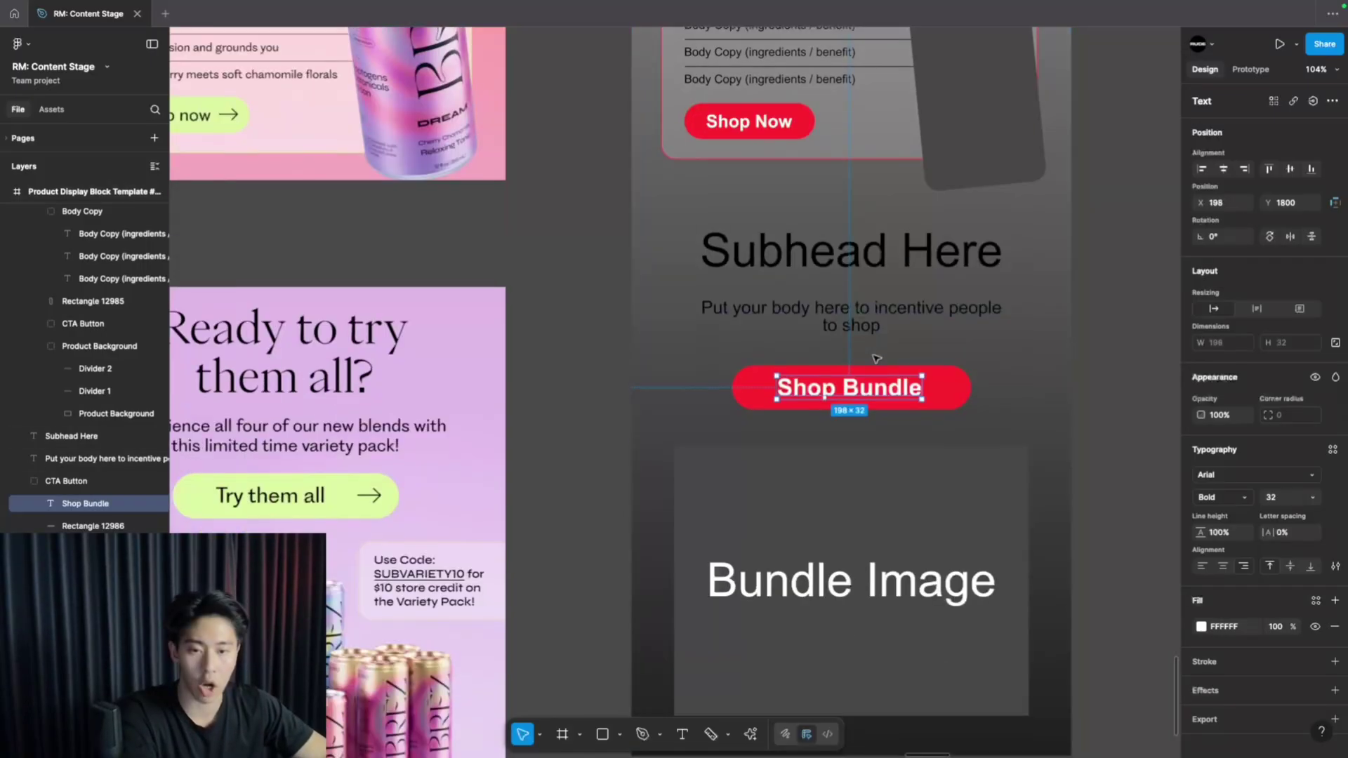
{"action": "left_click", "coordinate": [1060, 513]}
Review the completed Product Display Block Template #49 and the hero and benefit blocks above it against their source designs.
{"action": "scroll", "coordinate": [969, 407], "scroll_direction": "up", "scroll_amount": 4}
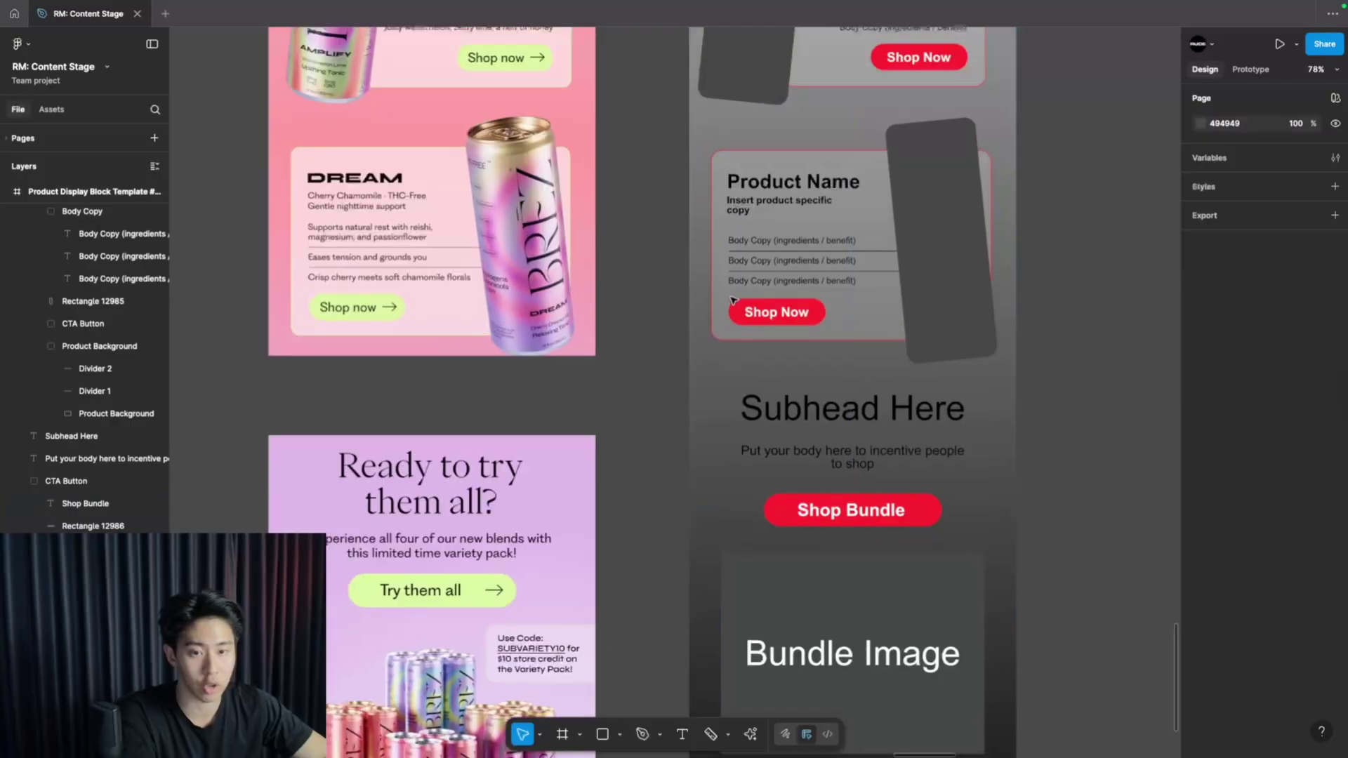
{"action": "scroll", "coordinate": [870, 286], "scroll_direction": "down", "scroll_amount": 8}
{"action": "scroll", "coordinate": [870, 288], "scroll_direction": "down", "scroll_amount": 5}
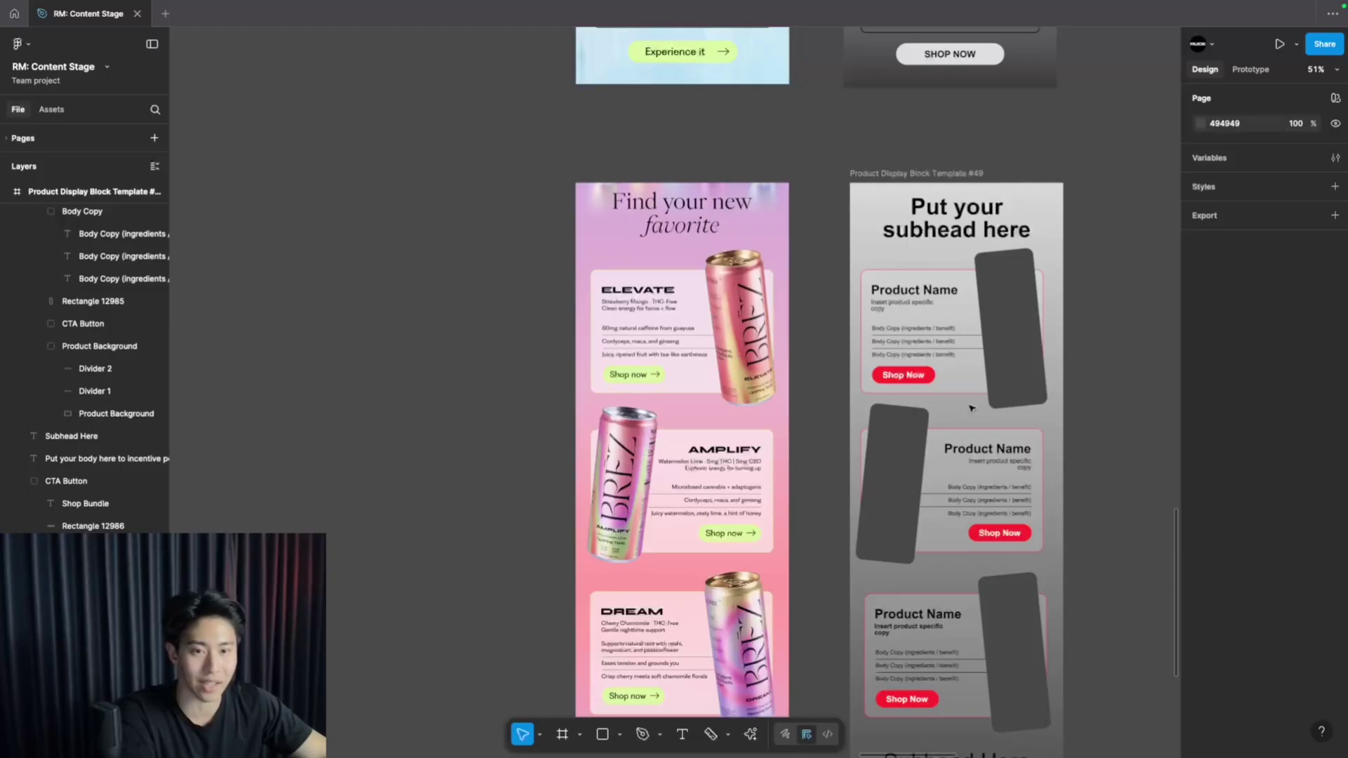
{"action": "scroll", "coordinate": [971, 407], "scroll_direction": "down", "scroll_amount": 5}
{"action": "scroll", "coordinate": [971, 407], "scroll_direction": "down", "scroll_amount": 2, "text": "ctrl"}
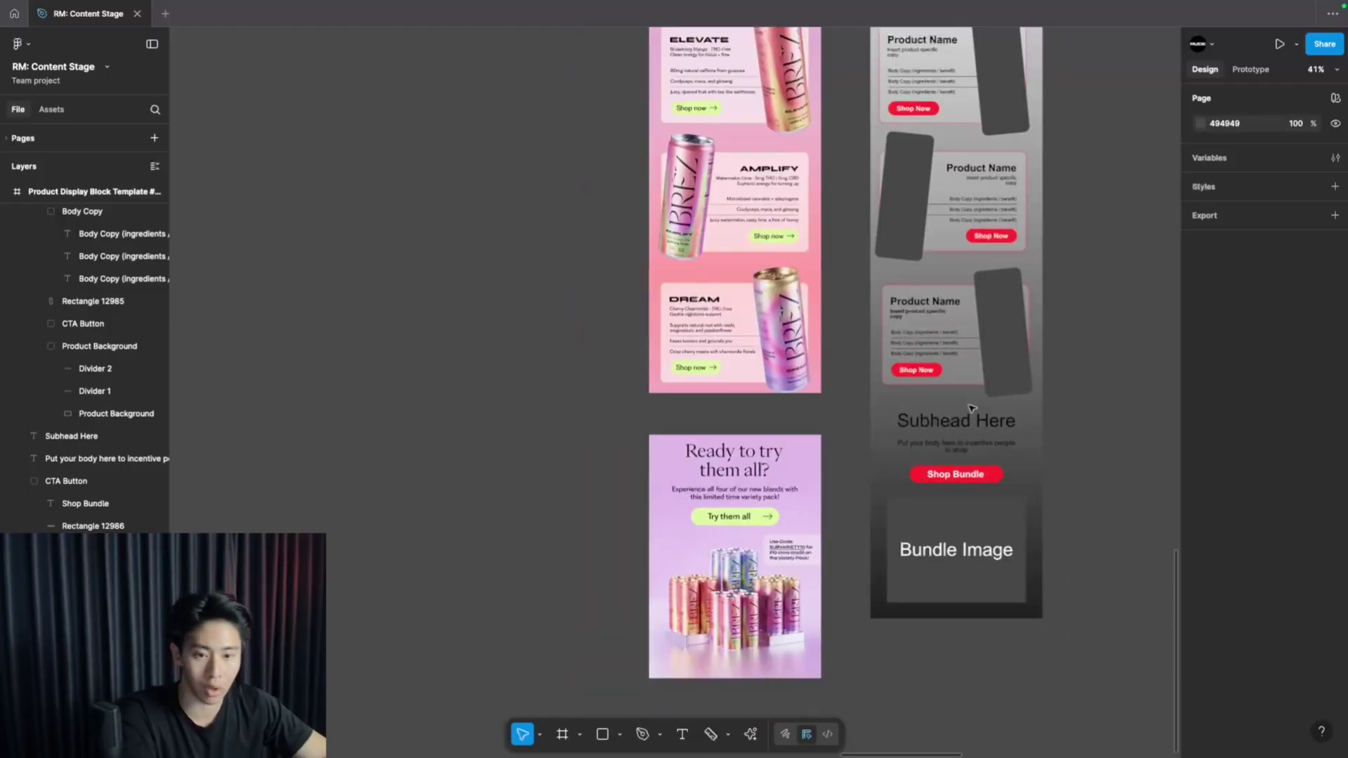
{"action": "scroll", "coordinate": [971, 407], "scroll_direction": "up", "scroll_amount": 10}
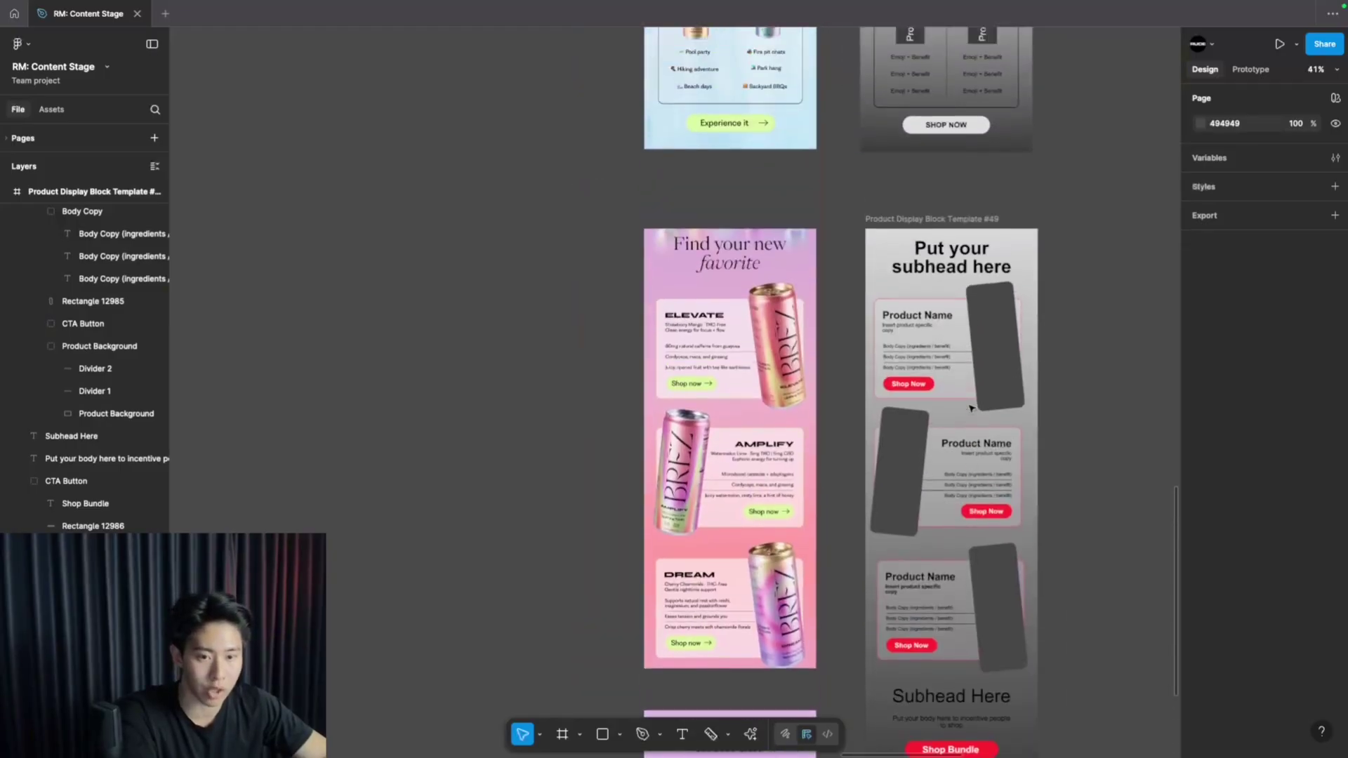
{"action": "scroll", "coordinate": [971, 407], "scroll_direction": "up", "scroll_amount": 20}
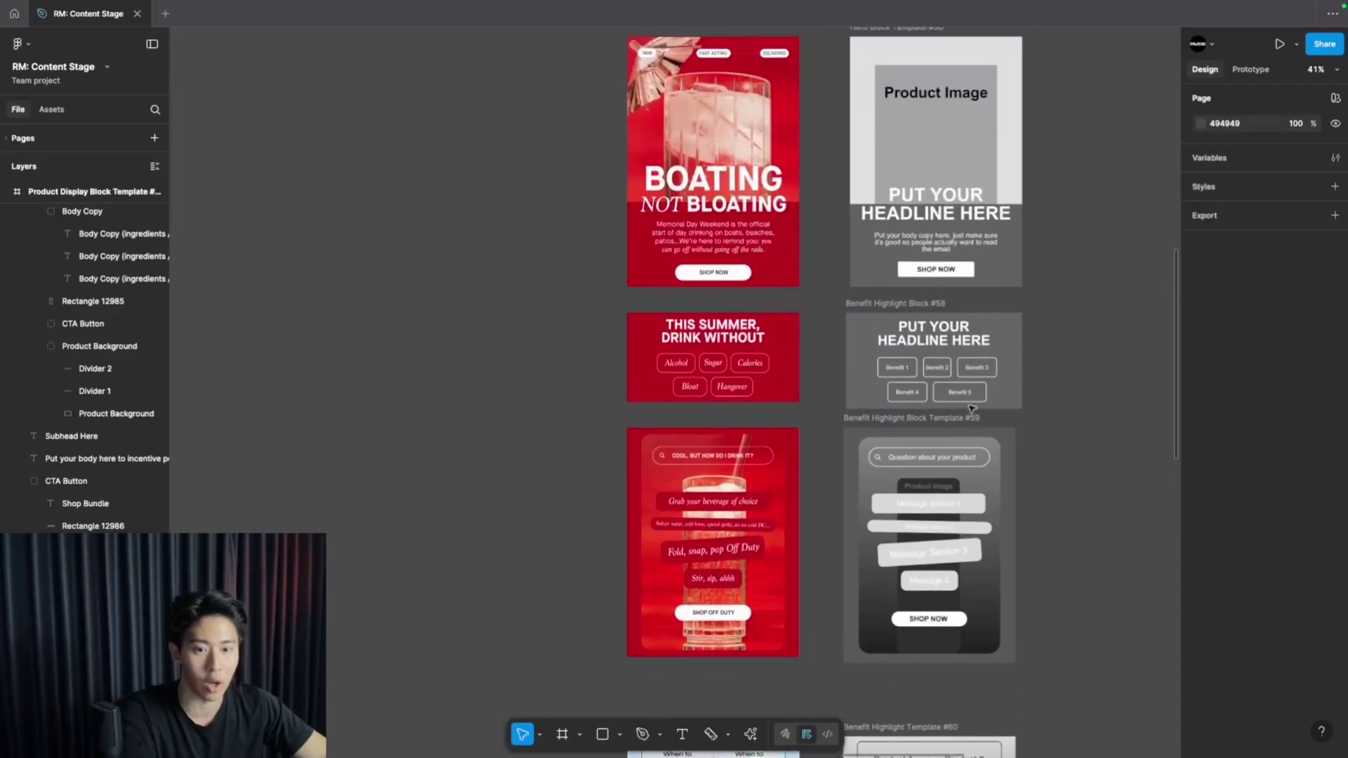
Survey the whole template library, comparing the existing hero, benefit and product blocks with the newly built block templates beside them.
{"action": "scroll", "coordinate": [970, 407], "scroll_direction": "up", "scroll_amount": 6}
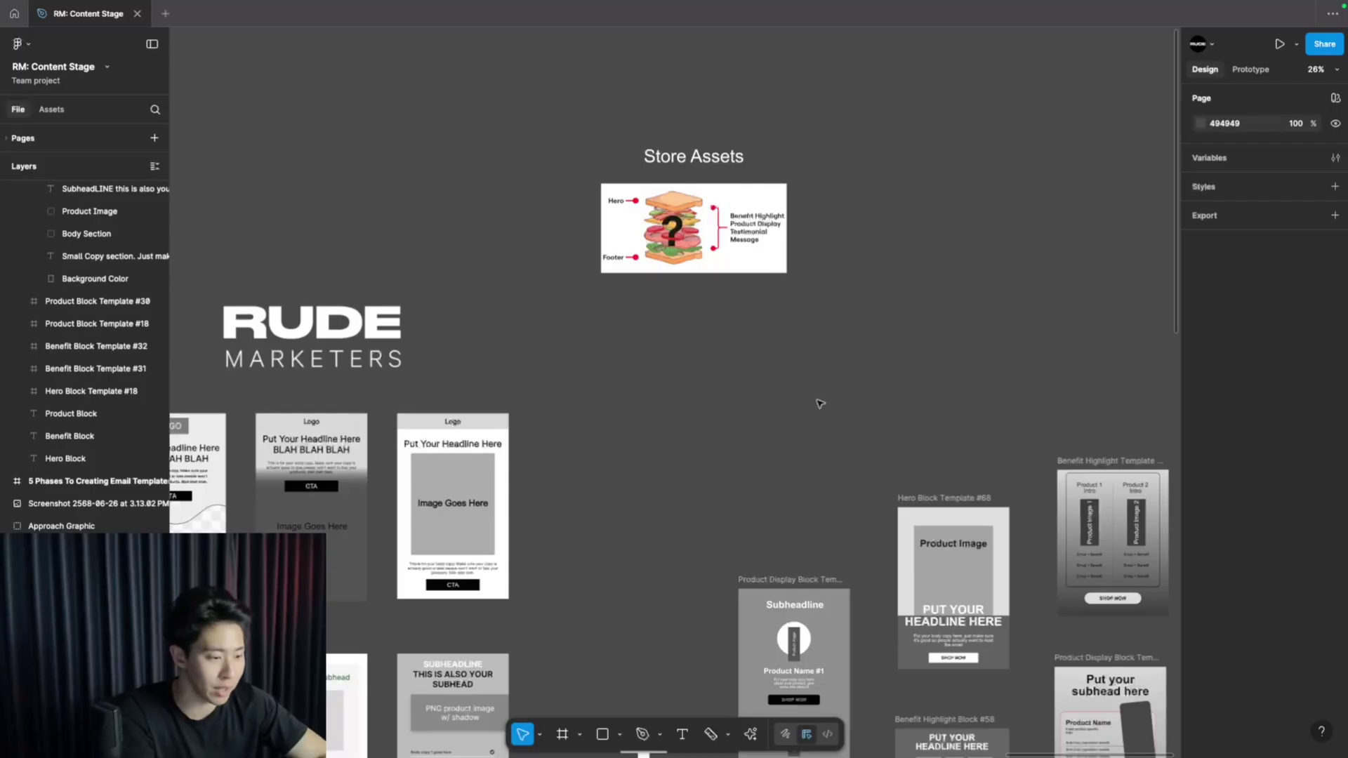
{"action": "scroll", "coordinate": [668, 409], "scroll_direction": "down", "scroll_amount": 5, "text": "ctrl"}
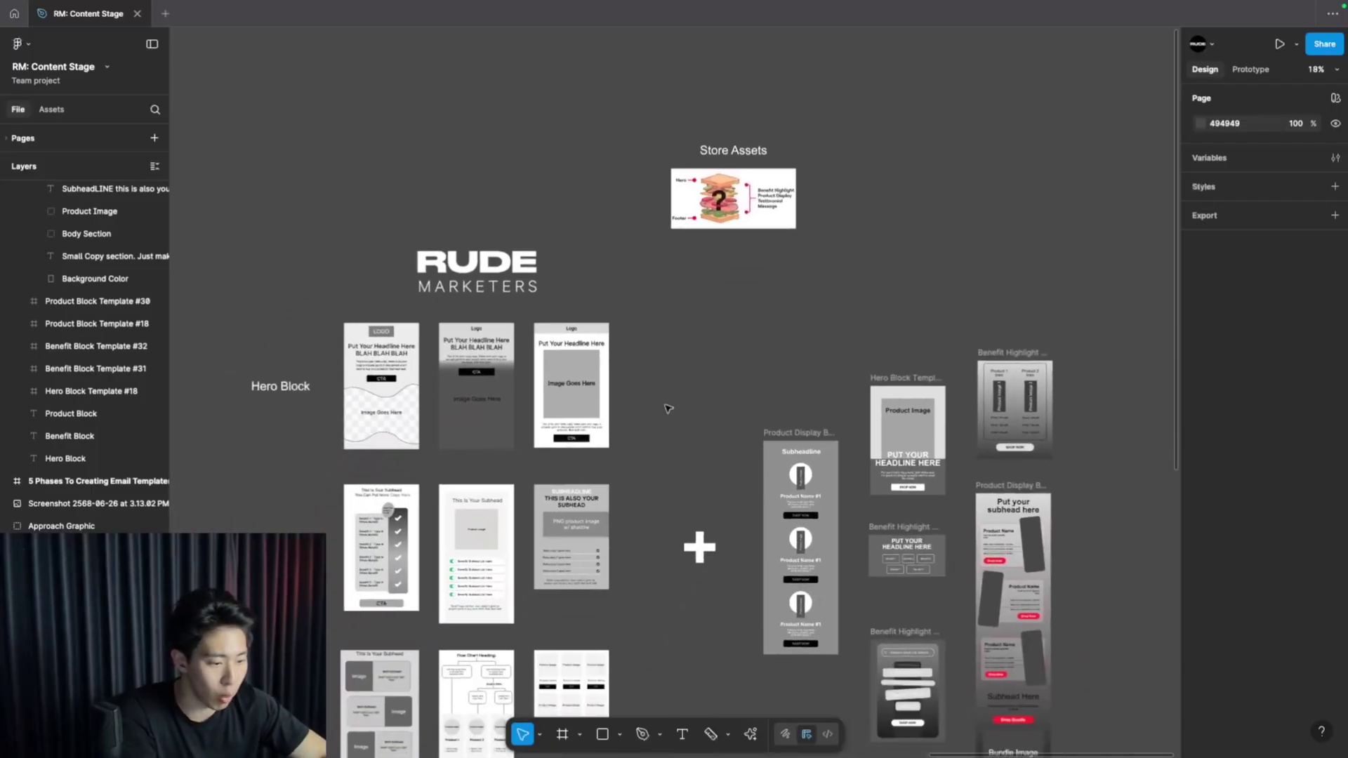
{"action": "scroll", "coordinate": [668, 408], "scroll_direction": "down", "scroll_amount": 1}
{"action": "scroll", "coordinate": [668, 408], "scroll_direction": "right", "scroll_amount": 1}
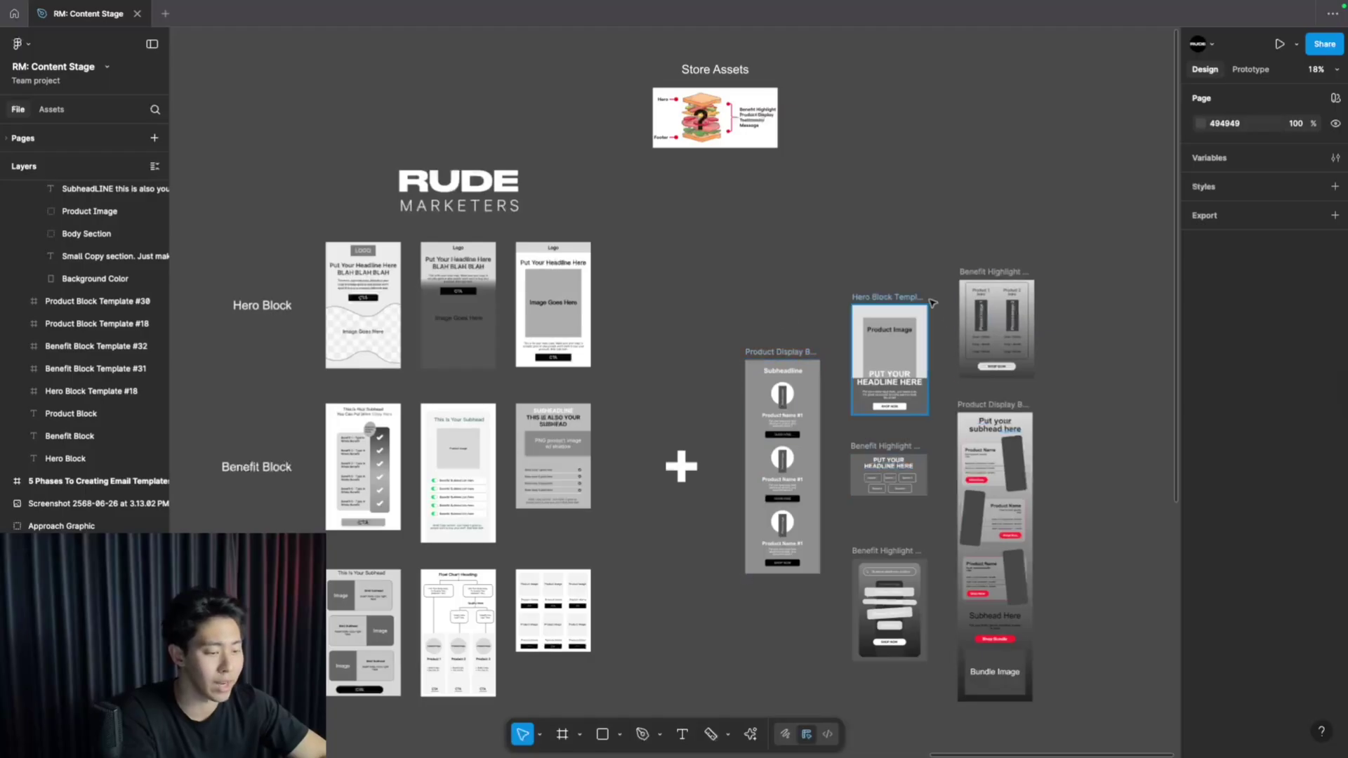
{"action": "scroll", "coordinate": [882, 489], "scroll_direction": "up", "scroll_amount": 5, "text": "ctrl"}
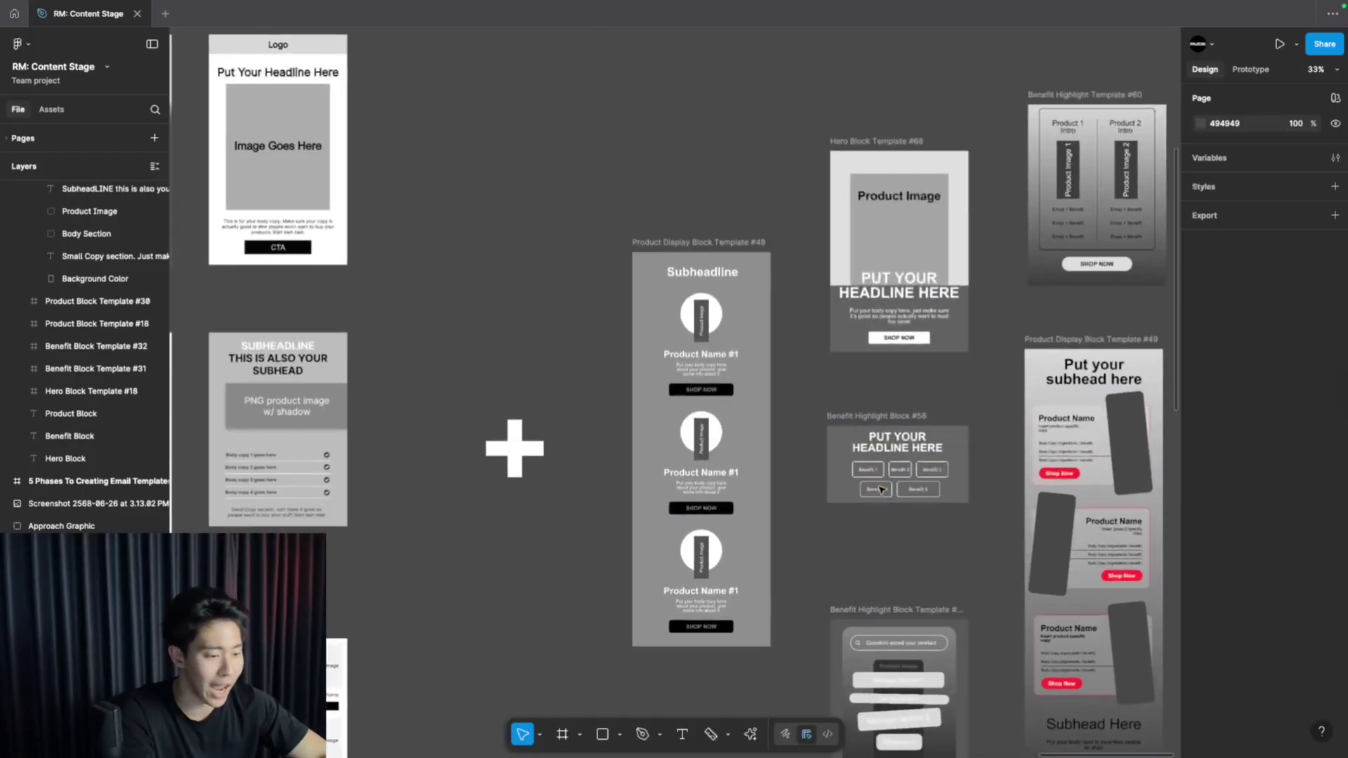
{"action": "scroll", "coordinate": [882, 489], "scroll_direction": "down", "scroll_amount": 1}
{"action": "scroll", "coordinate": [881, 489], "scroll_direction": "right", "scroll_amount": 1}
{"action": "scroll", "coordinate": [882, 489], "scroll_direction": "down", "scroll_amount": 4, "text": "ctrl"}
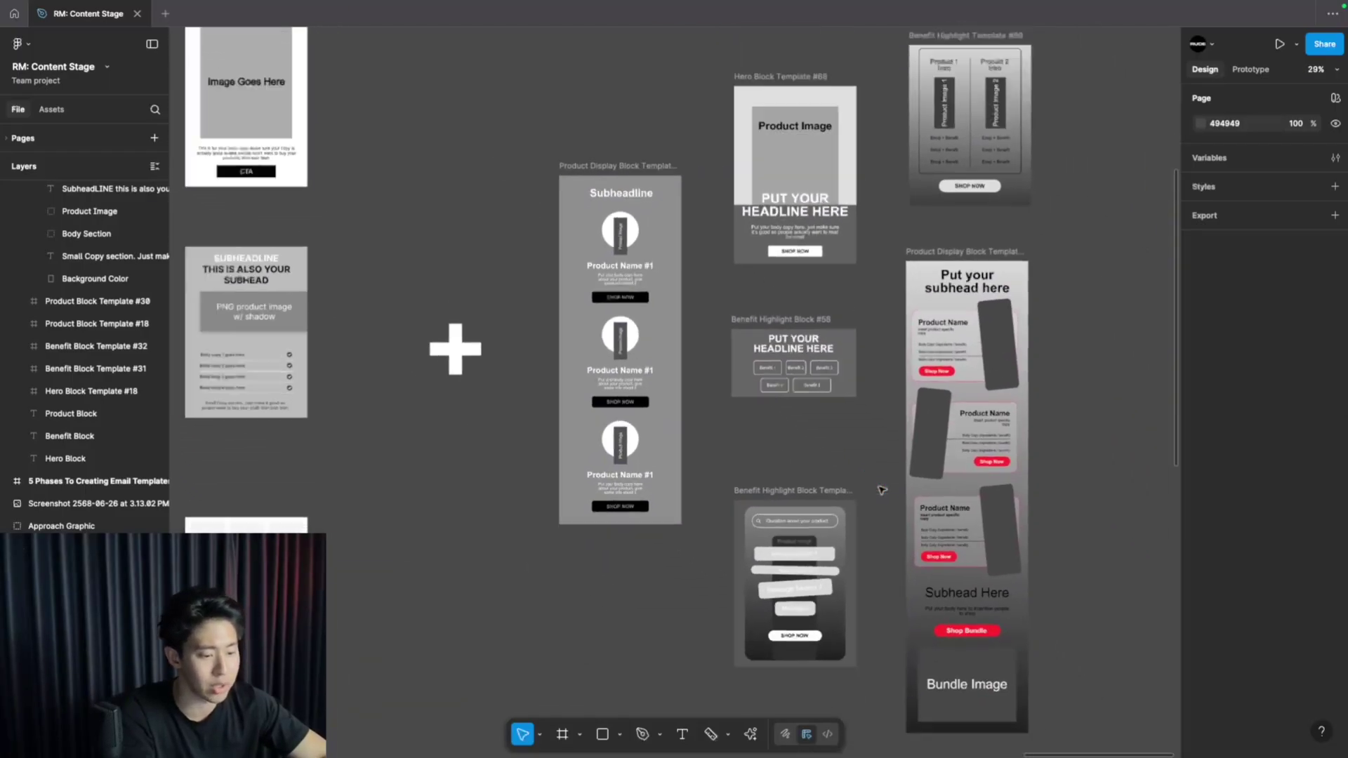
{"action": "scroll", "coordinate": [882, 489], "scroll_direction": "left", "scroll_amount": 2}
{"action": "scroll", "coordinate": [882, 490], "scroll_direction": "up", "scroll_amount": 1}
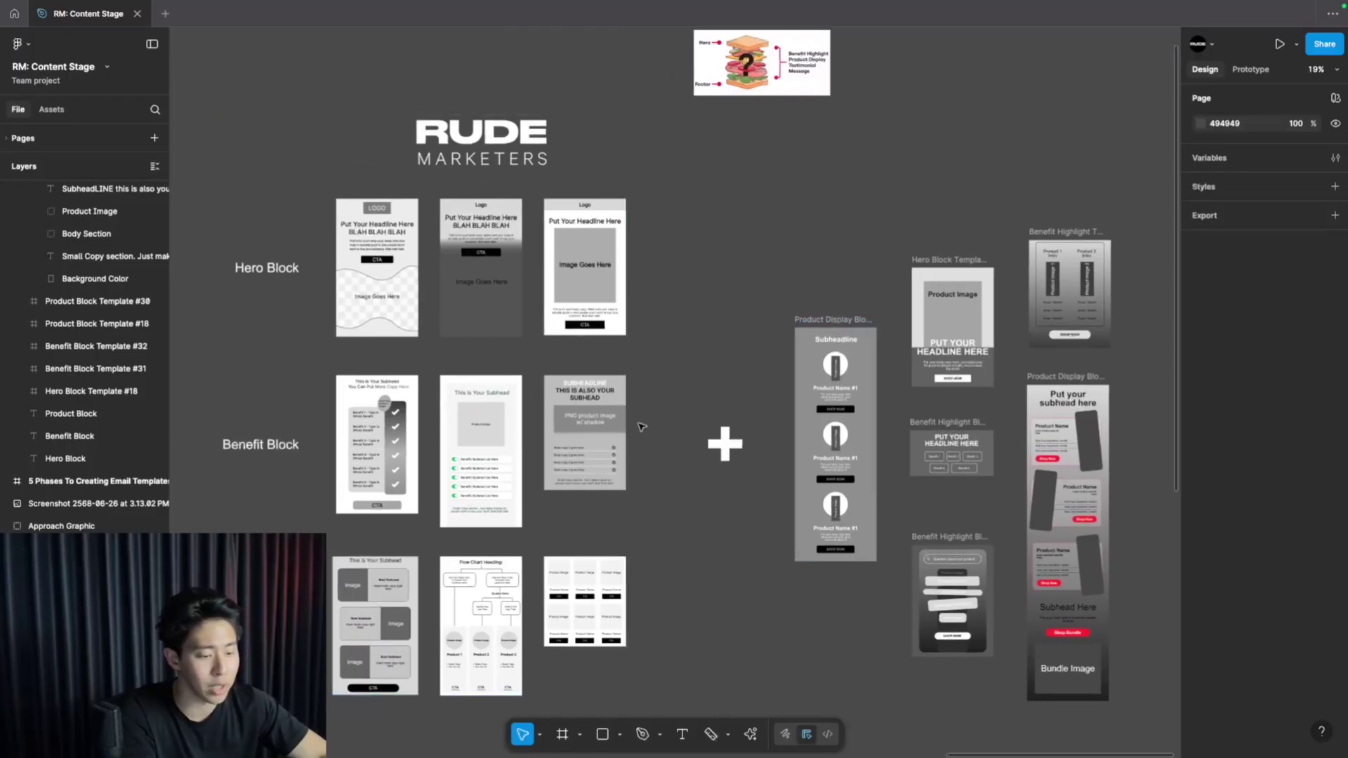
{"action": "scroll", "coordinate": [638, 424], "scroll_direction": "left", "scroll_amount": 2}
{"action": "scroll", "coordinate": [638, 424], "scroll_direction": "up", "scroll_amount": 1}
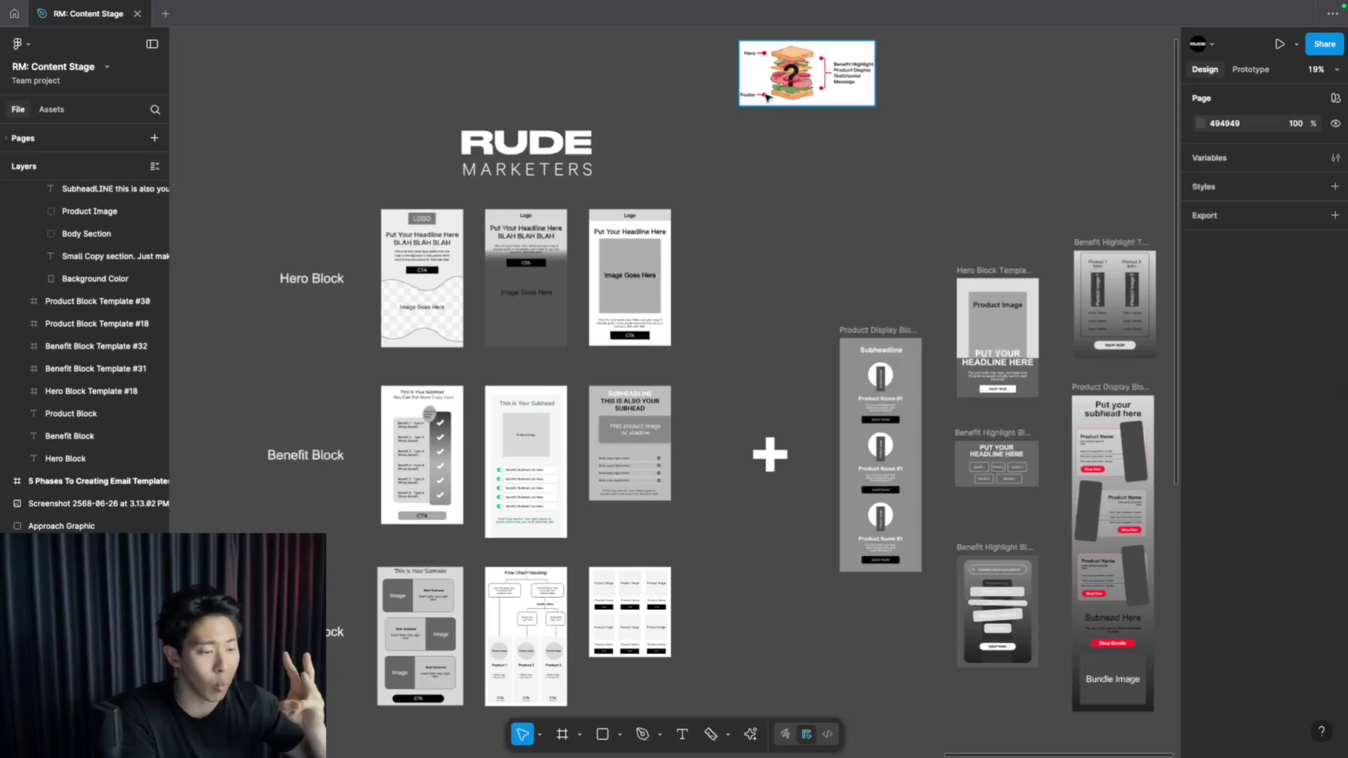
Examine the Product Block row and the Store Assets sandwich diagram that maps hero, benefit highlight, product display, testimonial, message and footer sections.
{"action": "scroll", "coordinate": [639, 109], "scroll_direction": "up", "scroll_amount": 1}
{"action": "scroll", "coordinate": [702, 104], "scroll_direction": "down", "scroll_amount": 2}
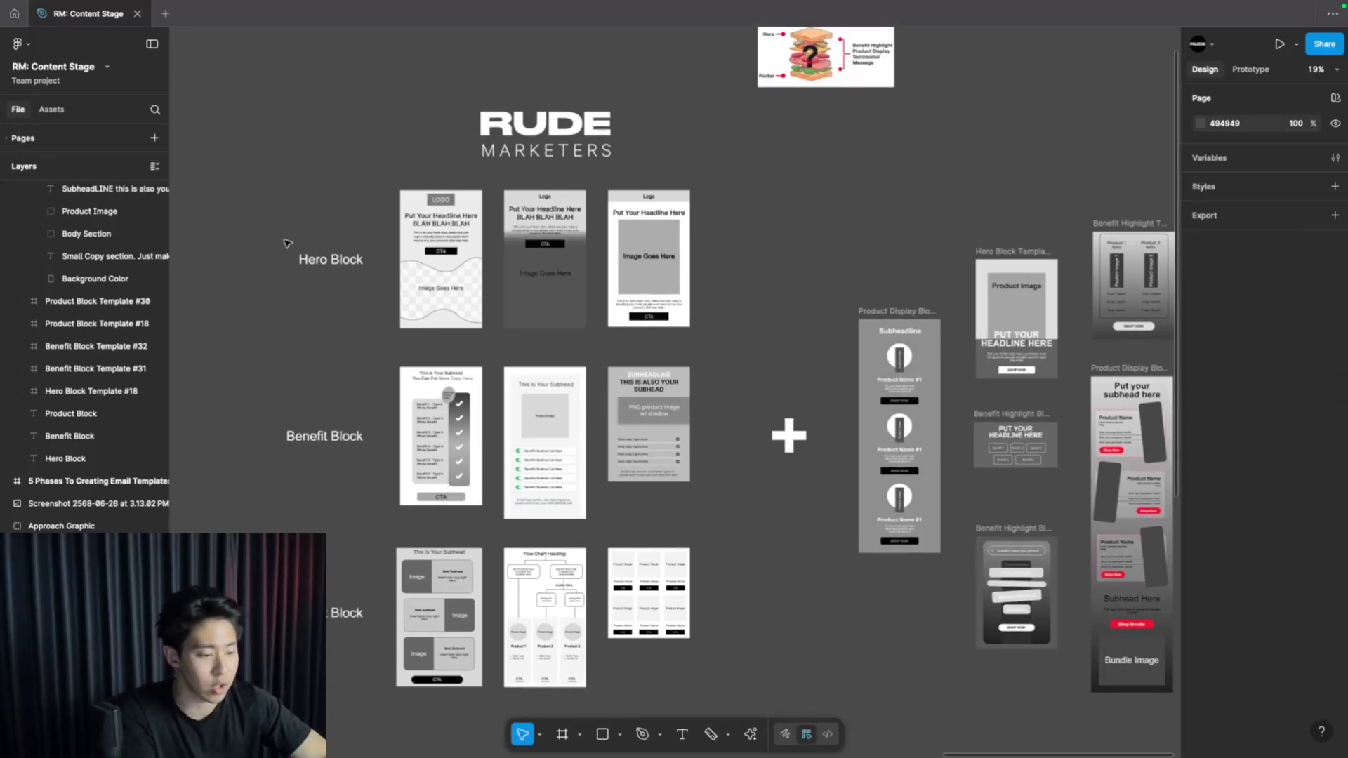
{"action": "scroll", "coordinate": [287, 243], "scroll_direction": "up", "scroll_amount": 4, "text": "ctrl"}
{"action": "scroll", "coordinate": [337, 280], "scroll_direction": "down", "scroll_amount": 6}
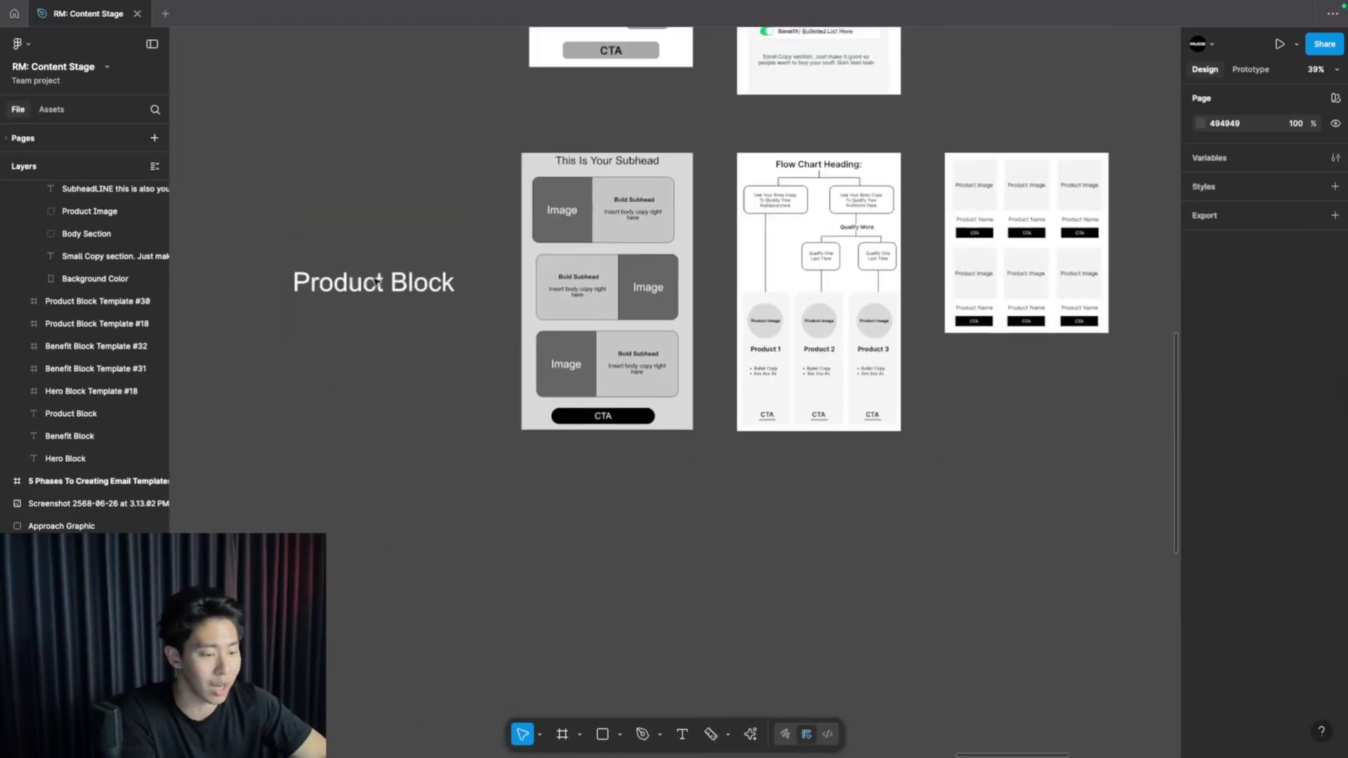
{"action": "scroll", "coordinate": [377, 282], "scroll_direction": "down", "scroll_amount": 1, "text": "ctrl"}
{"action": "scroll", "coordinate": [378, 281], "scroll_direction": "up", "scroll_amount": 10}
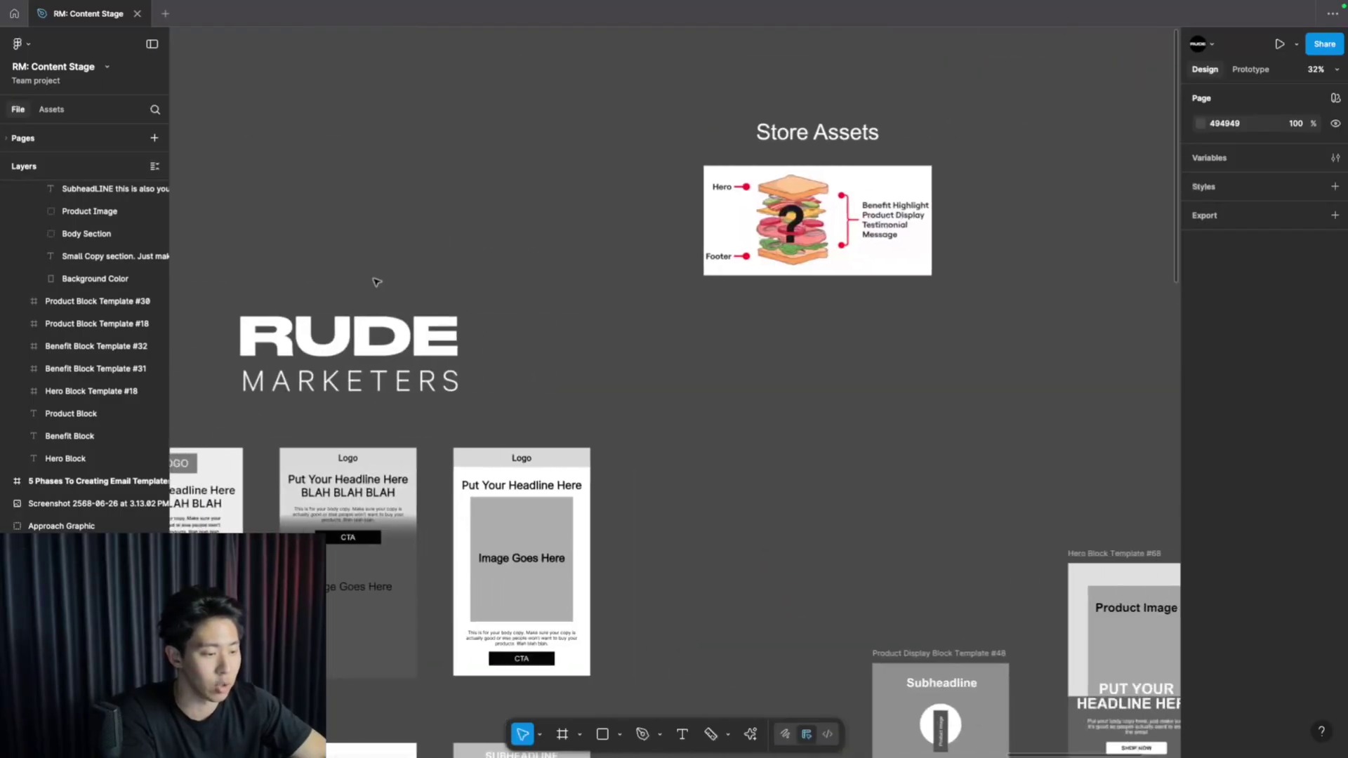
{"action": "scroll", "coordinate": [784, 261], "scroll_direction": "up", "scroll_amount": 6, "text": "ctrl"}
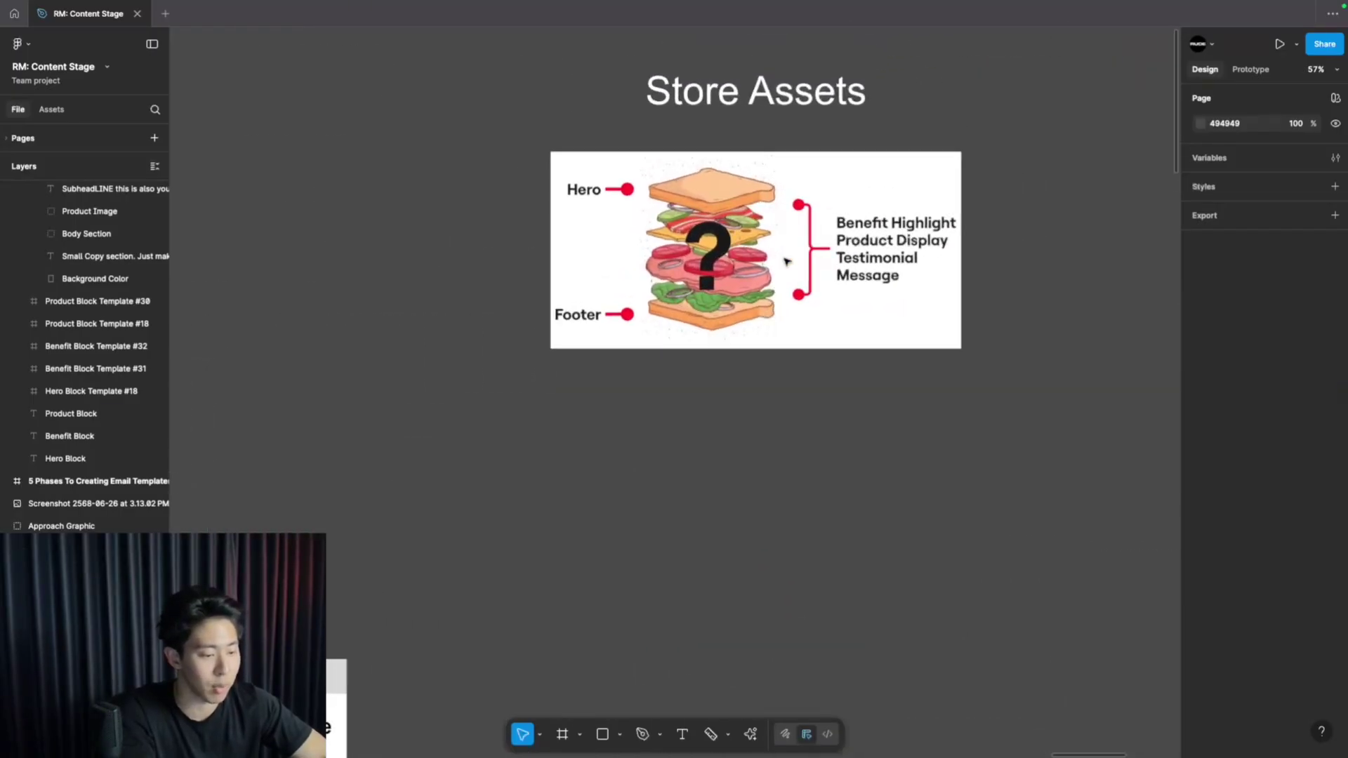
{"action": "scroll", "coordinate": [249, 285], "scroll_direction": "up", "scroll_amount": 1}
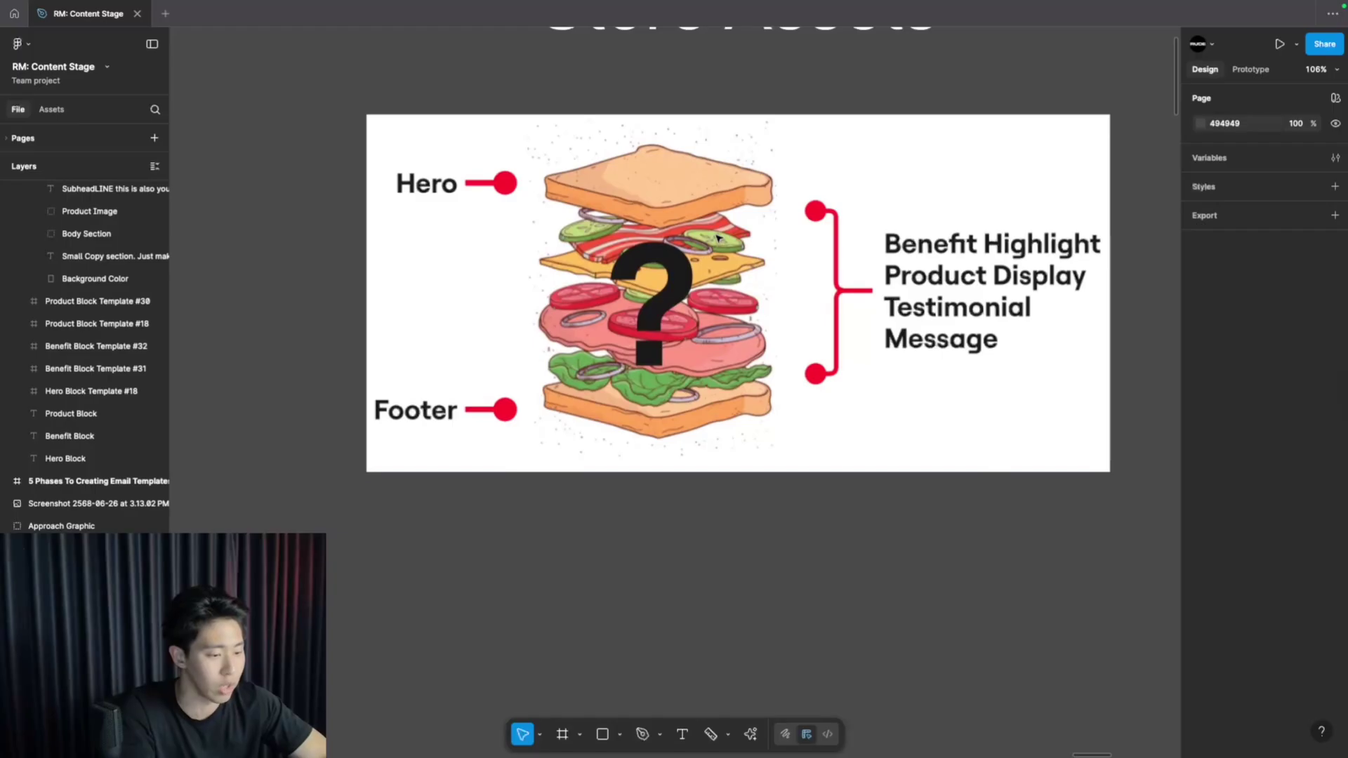
Review the library's Hero, Benefit and Product Block rows against the sandwich structure and the newly built templates beside the plus sign.
{"action": "scroll", "coordinate": [249, 285], "scroll_direction": "down", "scroll_amount": 5, "text": "ctrl"}
{"action": "scroll", "coordinate": [248, 285], "scroll_direction": "down", "scroll_amount": 10}
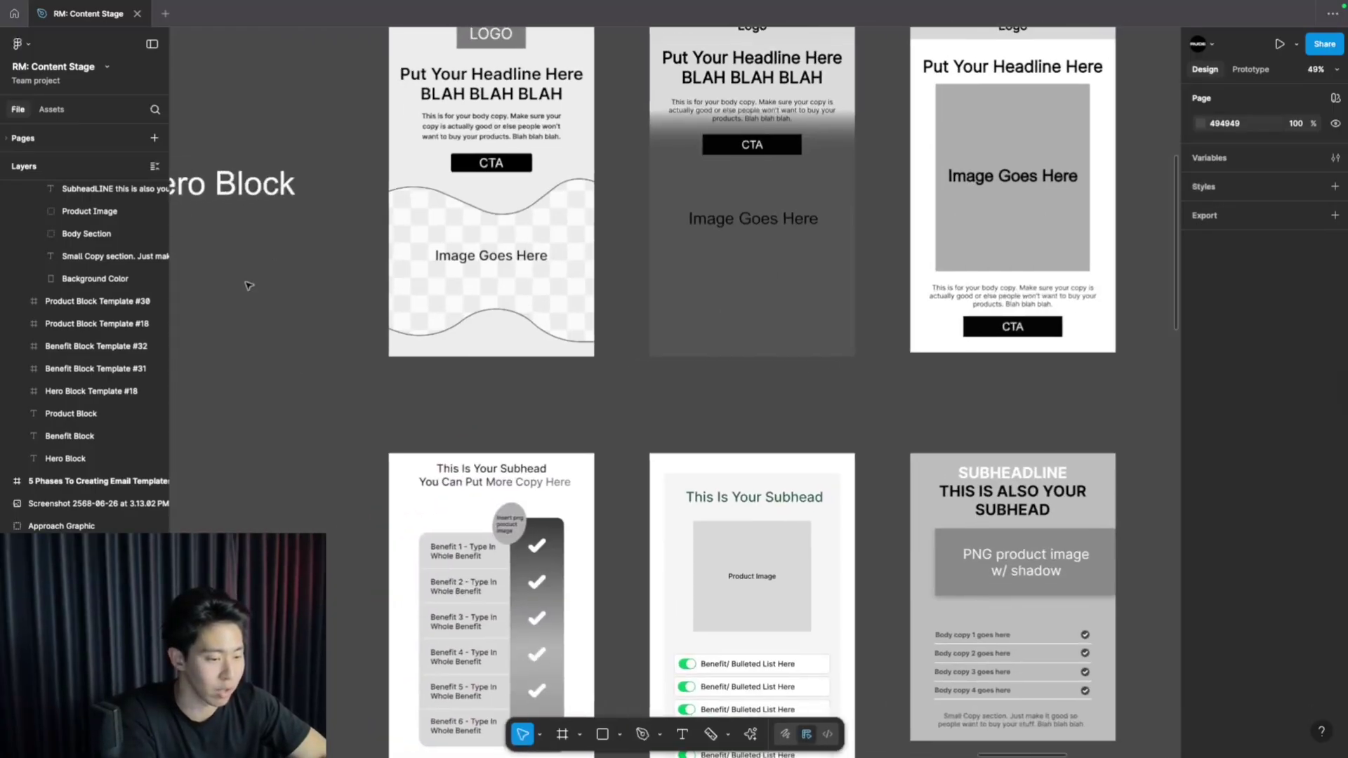
{"action": "scroll", "coordinate": [248, 285], "scroll_direction": "down", "scroll_amount": 2, "text": "ctrl"}
{"action": "scroll", "coordinate": [248, 285], "scroll_direction": "down", "scroll_amount": 8}
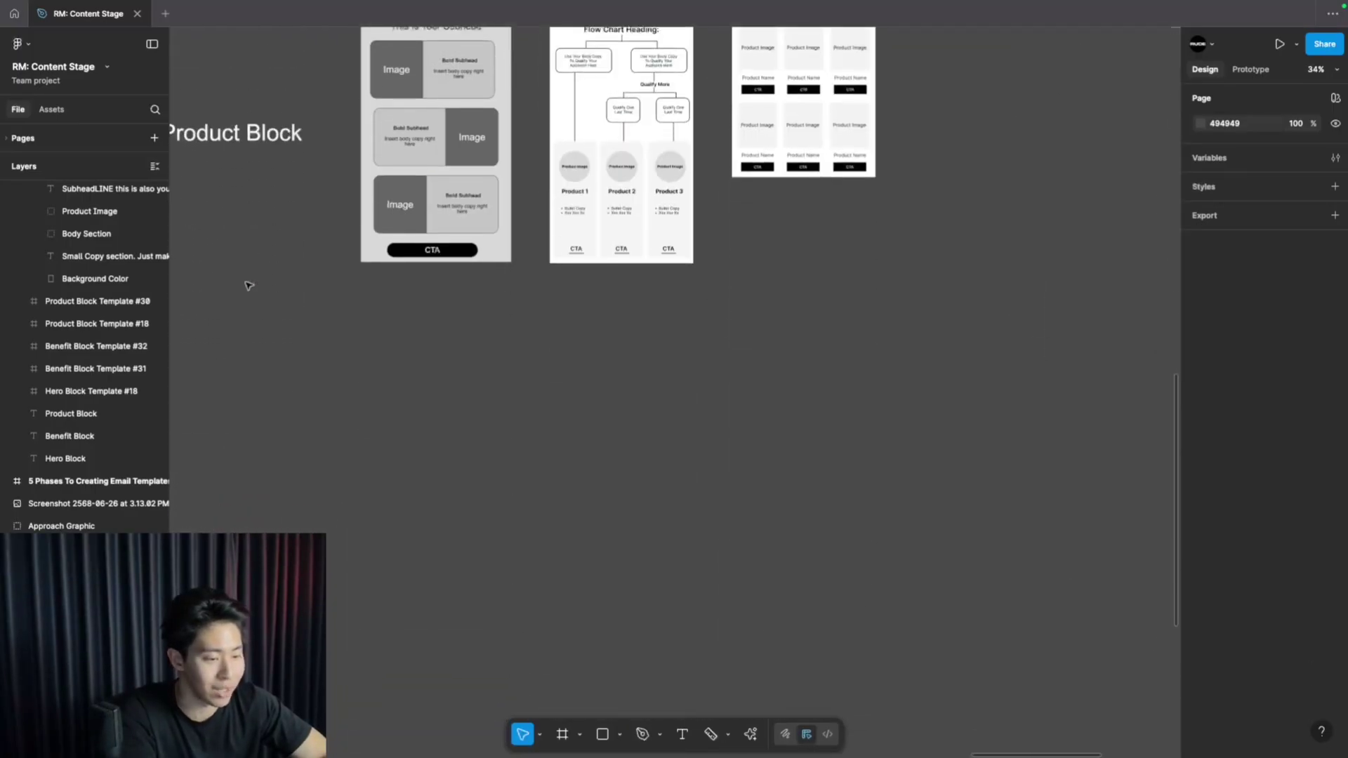
{"action": "scroll", "coordinate": [247, 280], "scroll_direction": "up", "scroll_amount": 5}
{"action": "scroll", "coordinate": [247, 280], "scroll_direction": "down", "scroll_amount": 2, "text": "ctrl"}
{"action": "scroll", "coordinate": [247, 280], "scroll_direction": "right", "scroll_amount": 4}
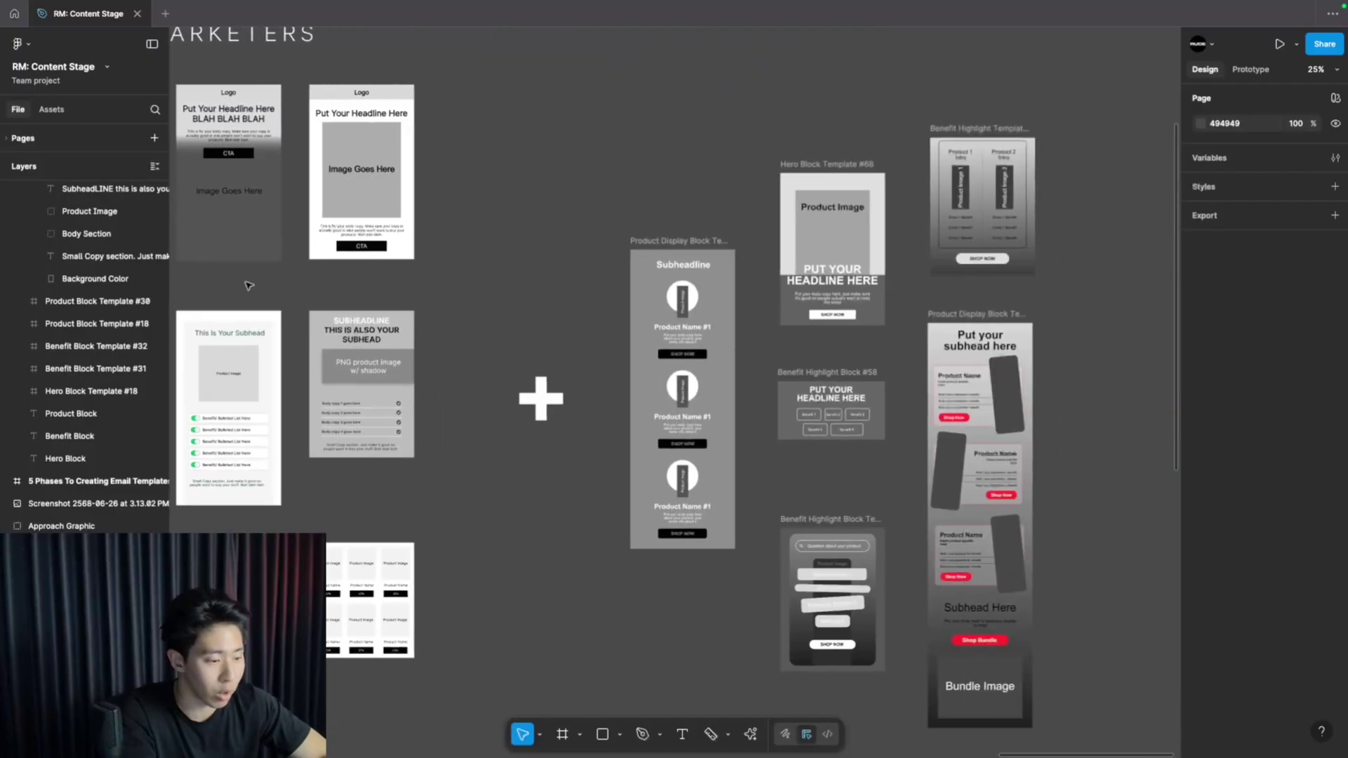
{"action": "scroll", "coordinate": [688, 304], "scroll_direction": "left", "scroll_amount": 7}
{"action": "scroll", "coordinate": [688, 304], "scroll_direction": "down", "scroll_amount": 1}
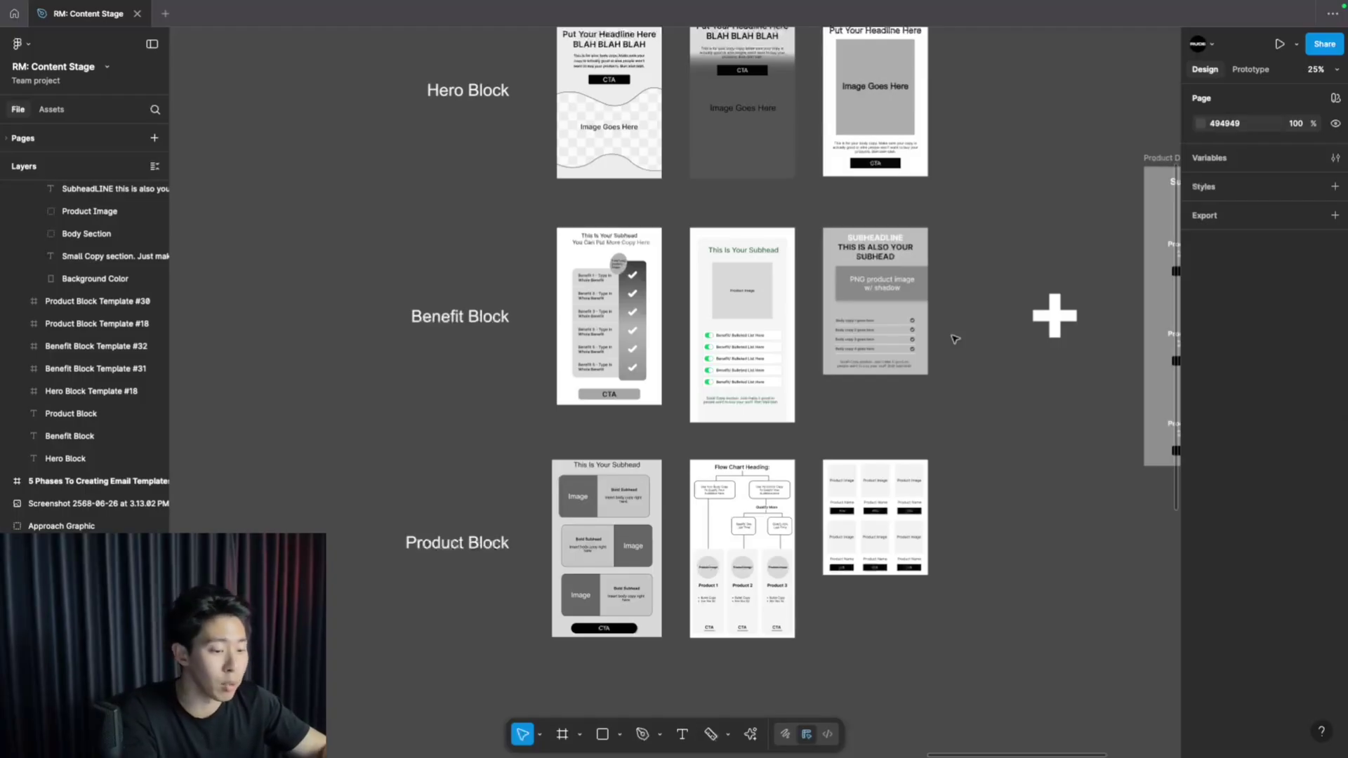
{"action": "scroll", "coordinate": [955, 339], "scroll_direction": "left", "scroll_amount": 2}
{"action": "scroll", "coordinate": [954, 339], "scroll_direction": "up", "scroll_amount": 1}
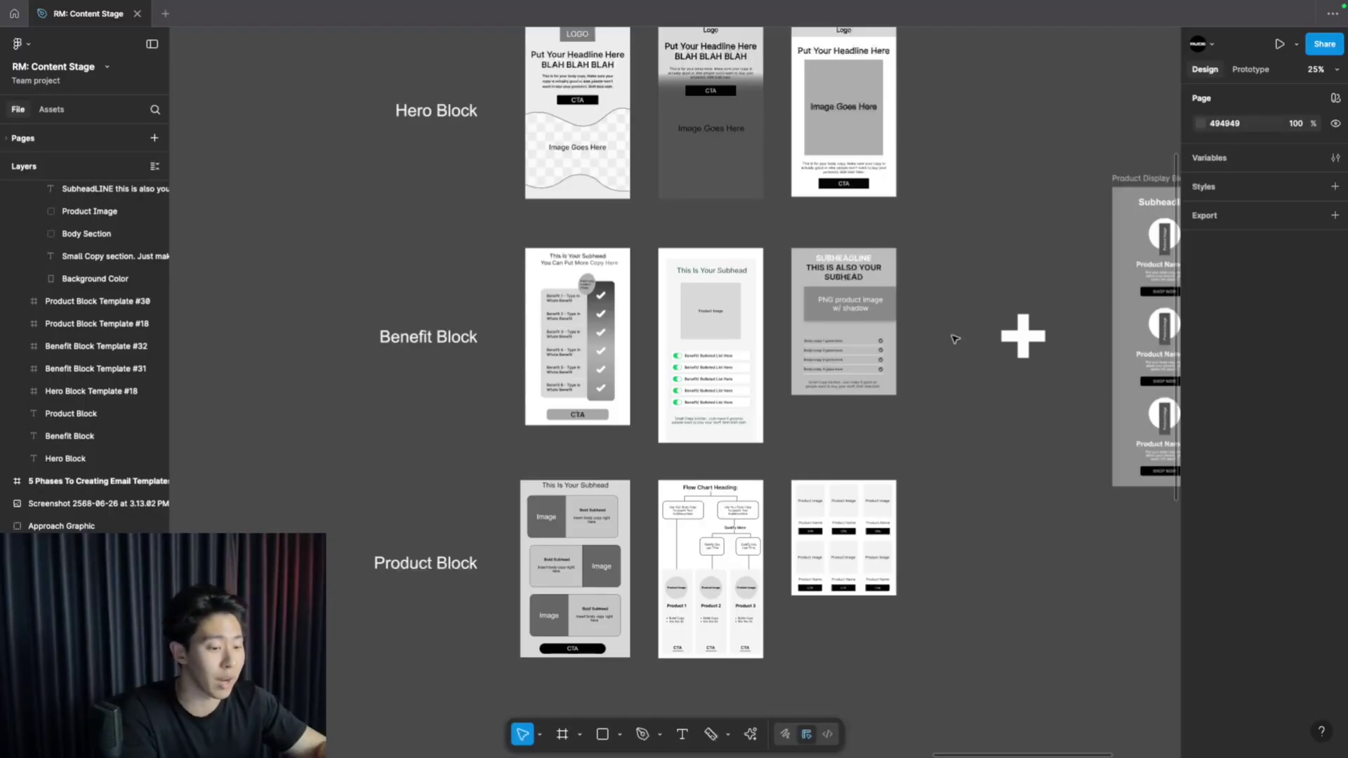
{"action": "scroll", "coordinate": [955, 339], "scroll_direction": "down", "scroll_amount": 3}
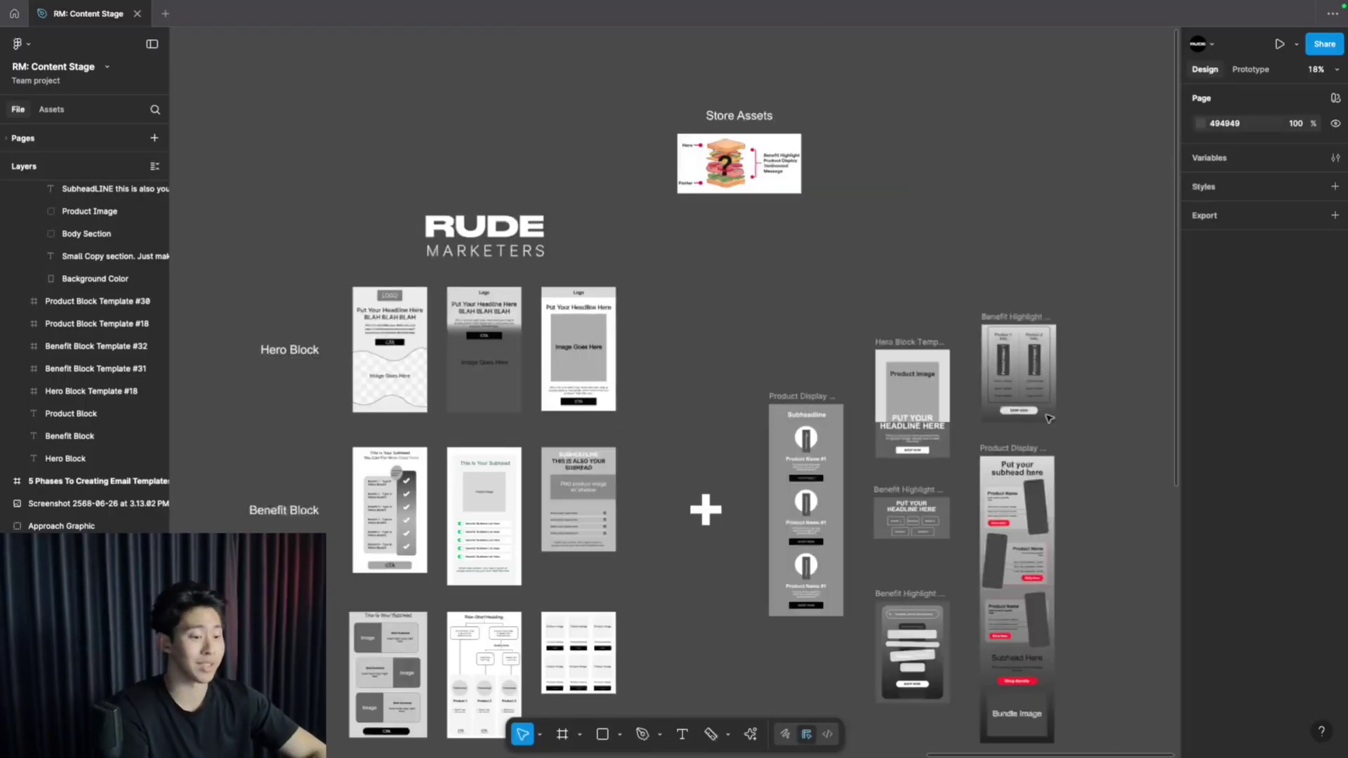
{"action": "scroll", "coordinate": [1048, 418], "scroll_direction": "down", "scroll_amount": 4}
{"action": "scroll", "coordinate": [1048, 418], "scroll_direction": "left", "scroll_amount": 1}
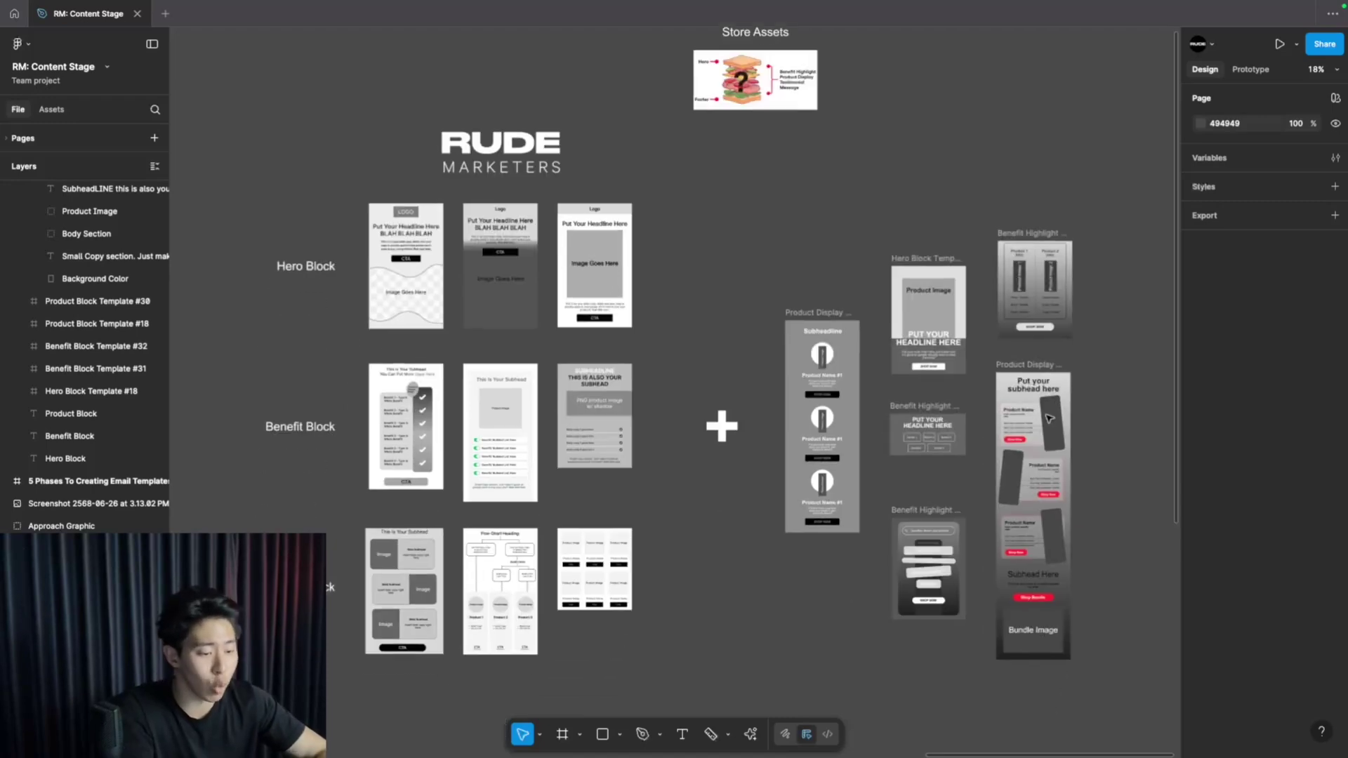